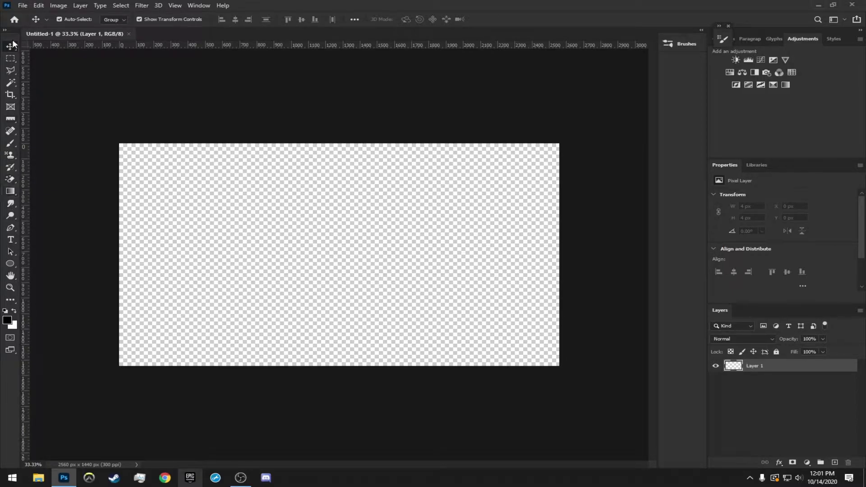
click(24, 6)
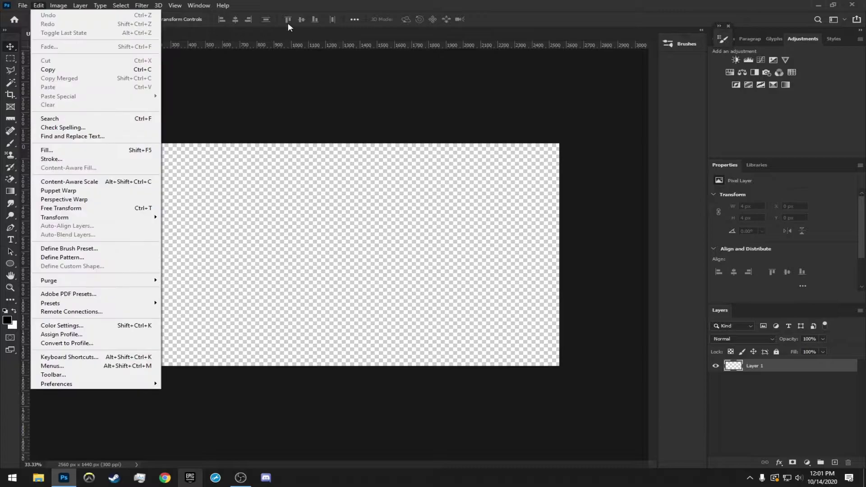
click(310, 5)
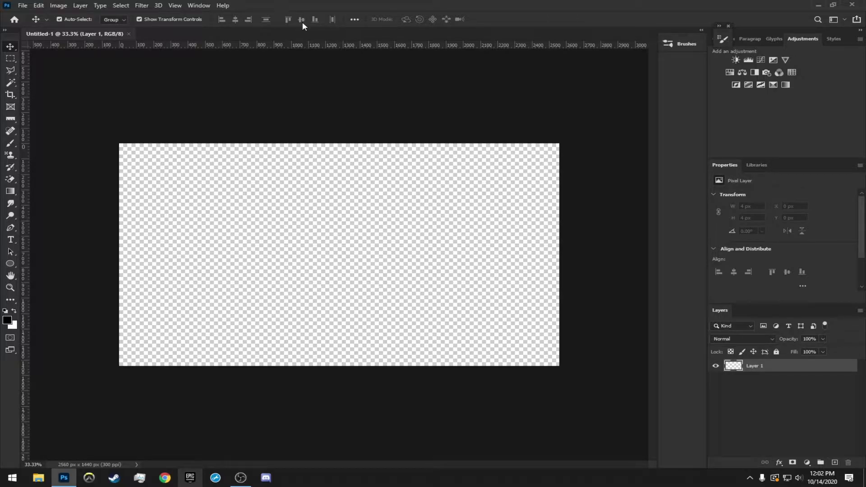
Add a horizontal guide at 720 px and a vertical guide at 1280 px from the rulers, crossing at the canvas centre
key(ctrl+r)
key(ctrl+r)
key(ctrl+r)
key(ctrl+r)
drag(302, 47, 295, 253)
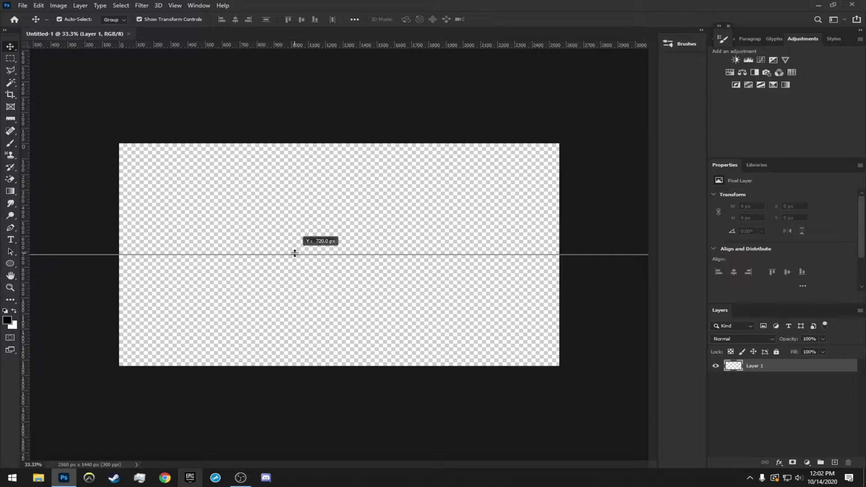
drag(294, 254, 295, 253)
drag(26, 377, 338, 369)
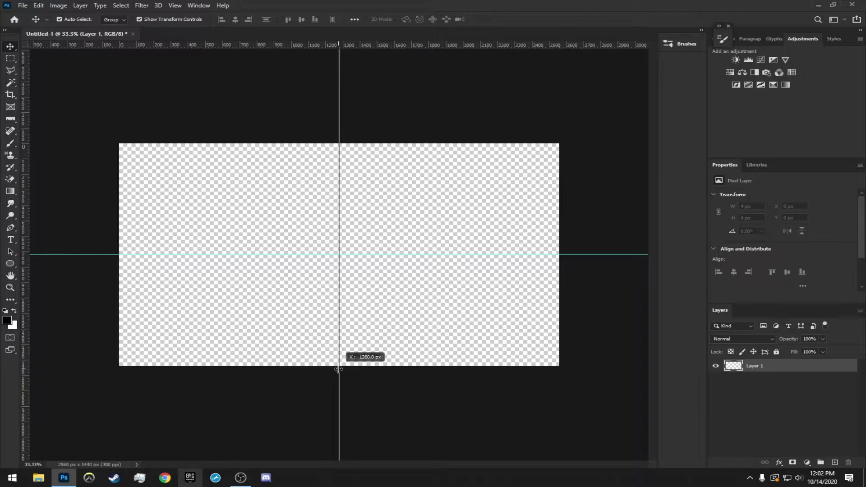
drag(339, 369, 339, 370)
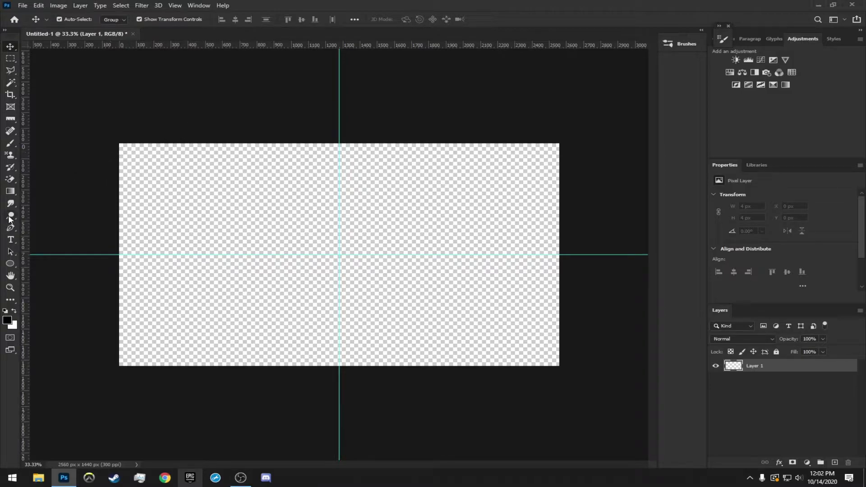
Choose the gray preset as the gradient for the Gradient tool
click(14, 191)
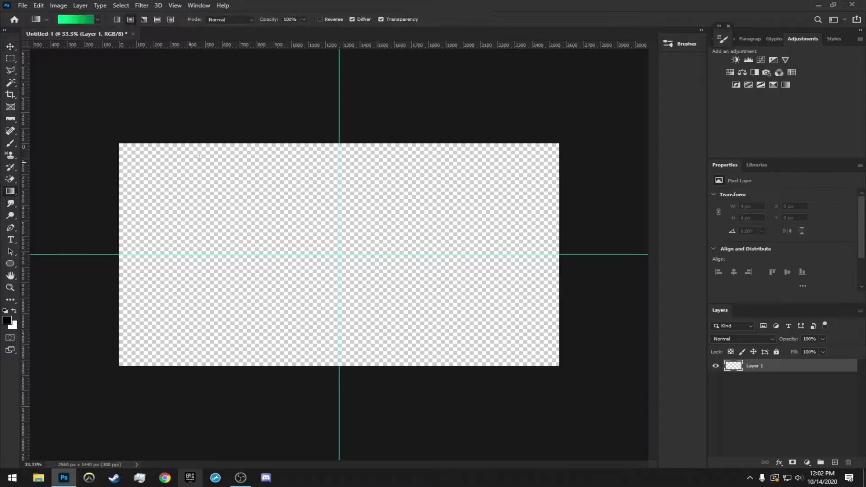
click(77, 23)
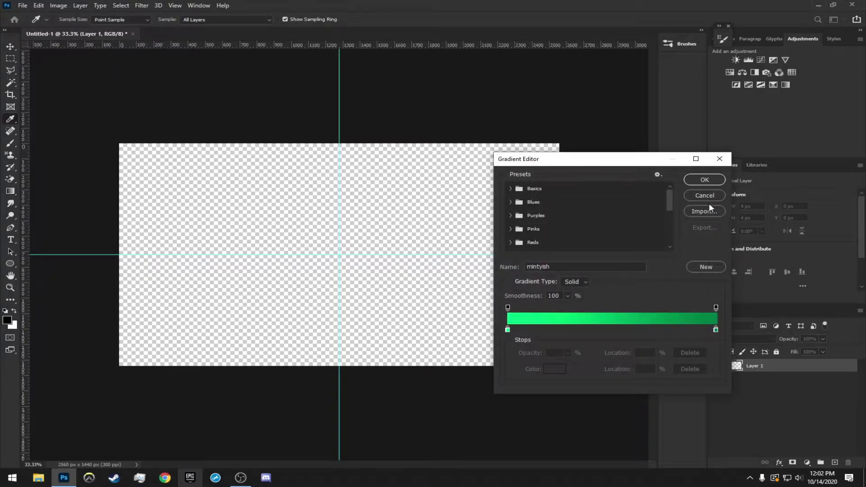
scroll(658, 230, down, 5)
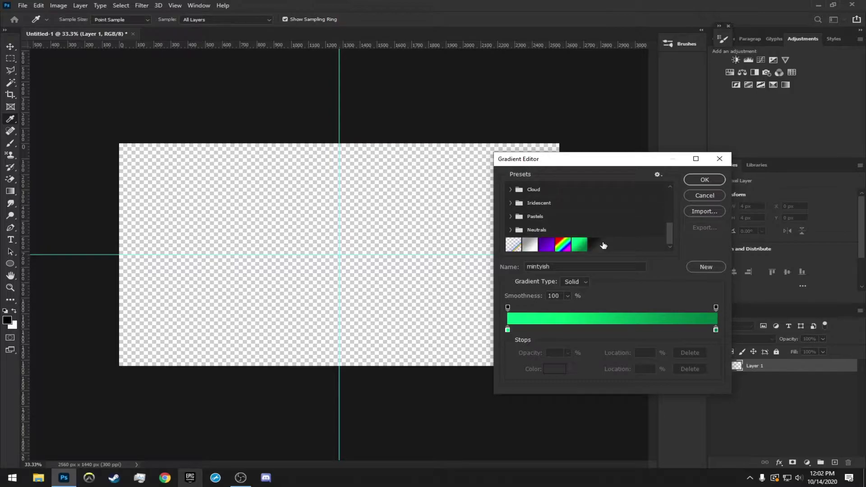
click(600, 244)
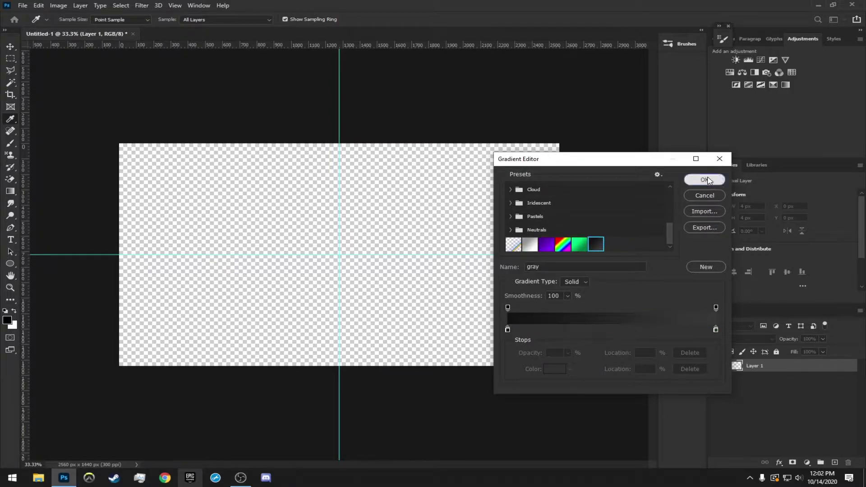
click(704, 180)
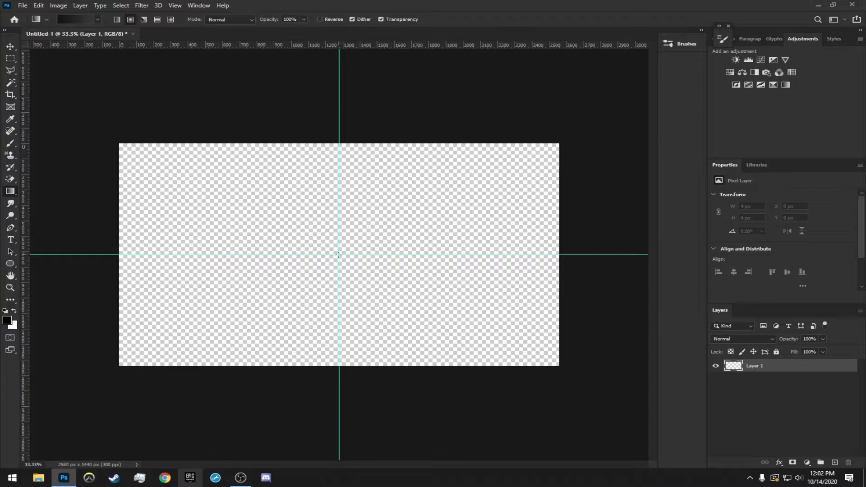
Fill Layer 1 with a reversed gray radial gradient running from near the guide intersection to the canvas's left edge
drag(338, 254, 90, 234)
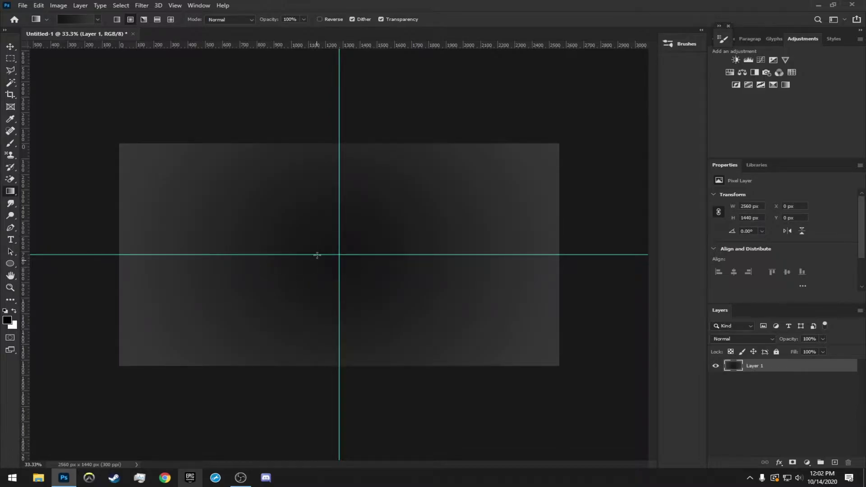
key(ctrl+z)
click(326, 19)
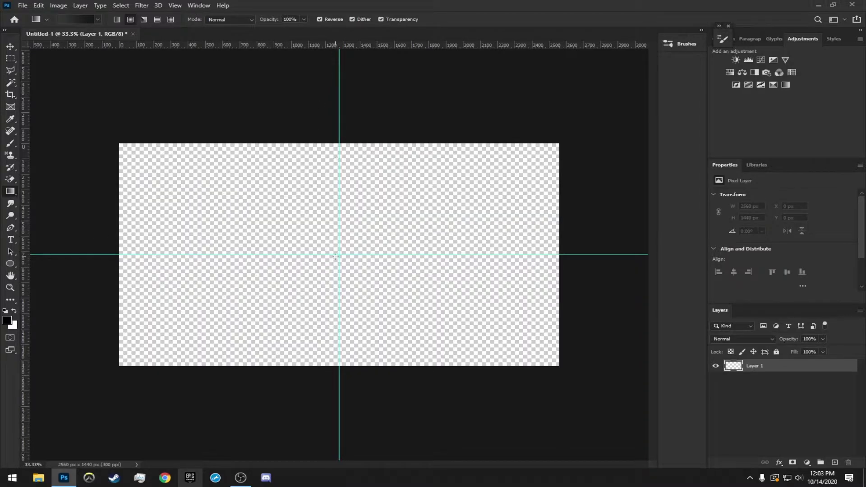
drag(335, 256, 120, 255)
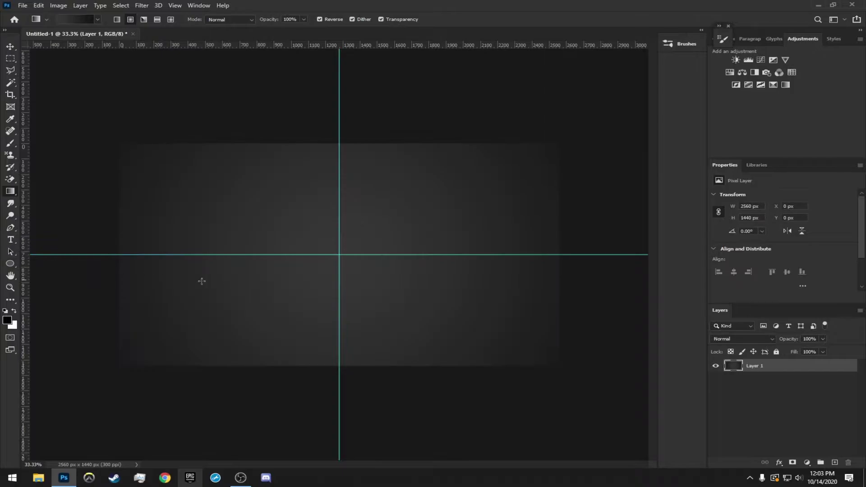
key(ctrl+z)
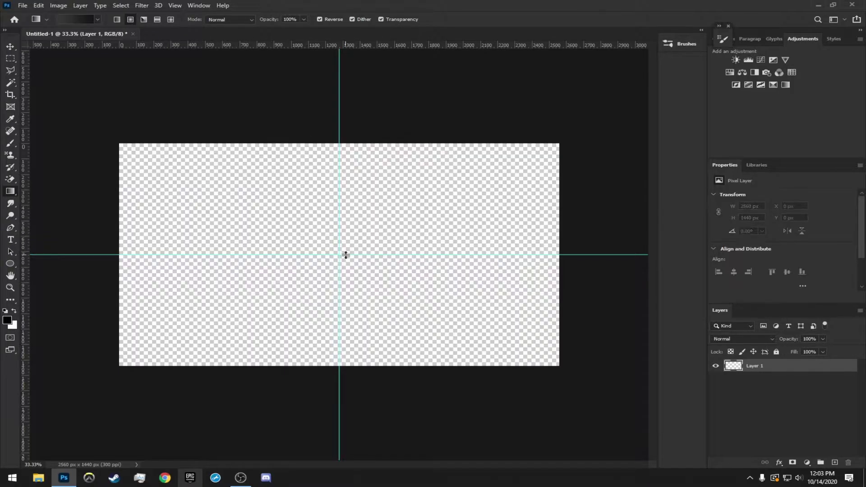
drag(339, 255, 257, 255)
key(ctrl+z)
drag(339, 255, 126, 255)
key(ctrl+z)
drag(317, 253, 117, 250)
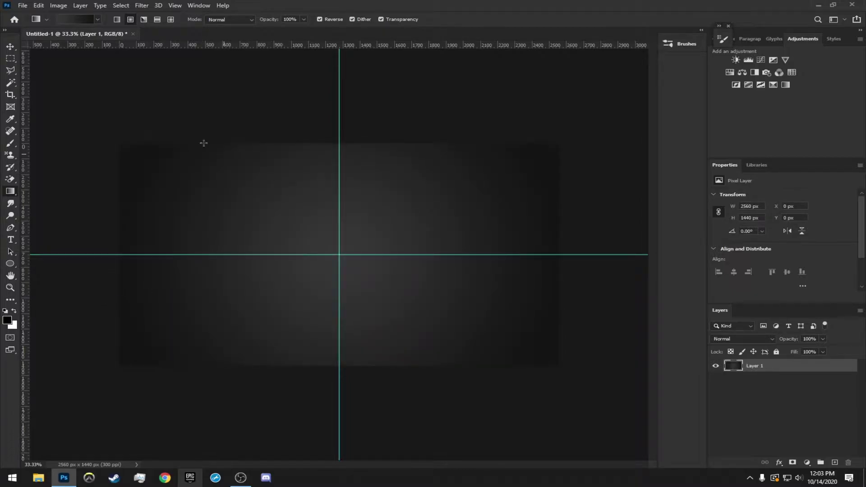
Create a paragraph text box about 1280 px wide over the right half of the canvas and clear its placeholder text
key(t)
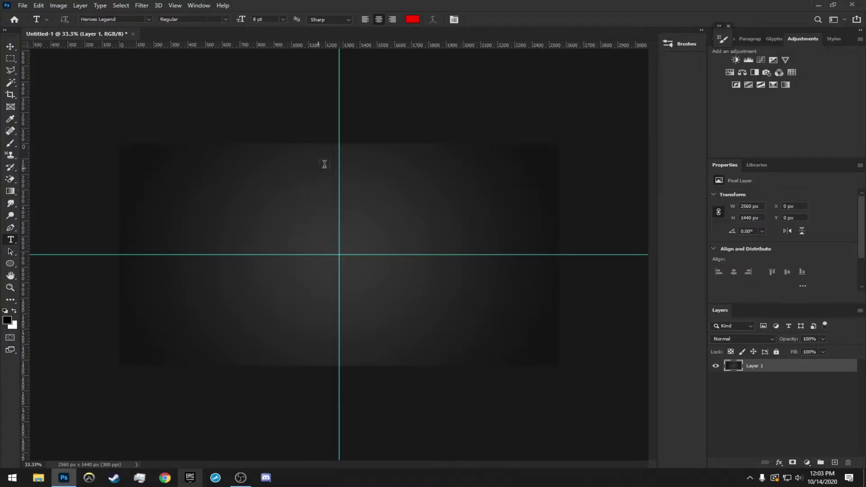
drag(339, 147, 560, 345)
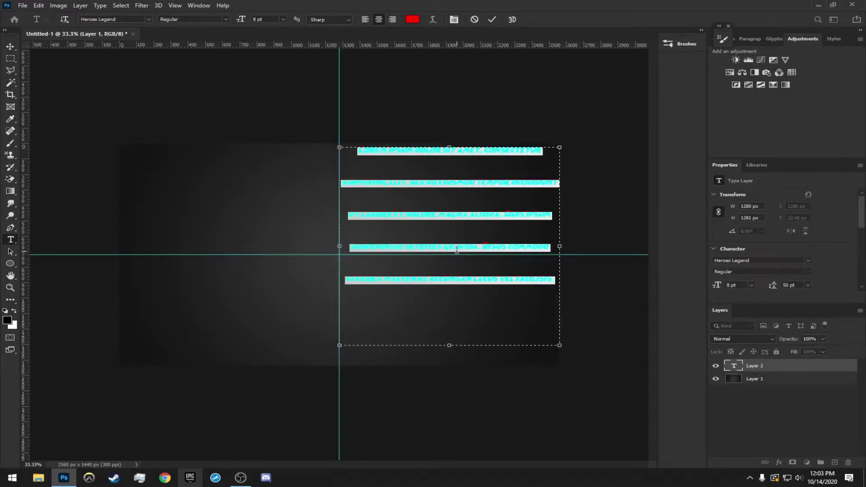
key(BackSpace)
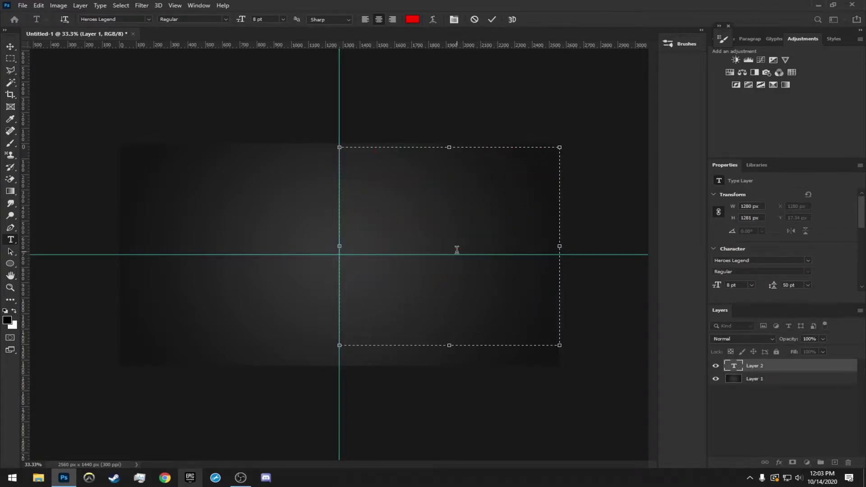
Set the text colour to white (ffffff) and the leading to 5 pt
click(411, 19)
text(ffffff)
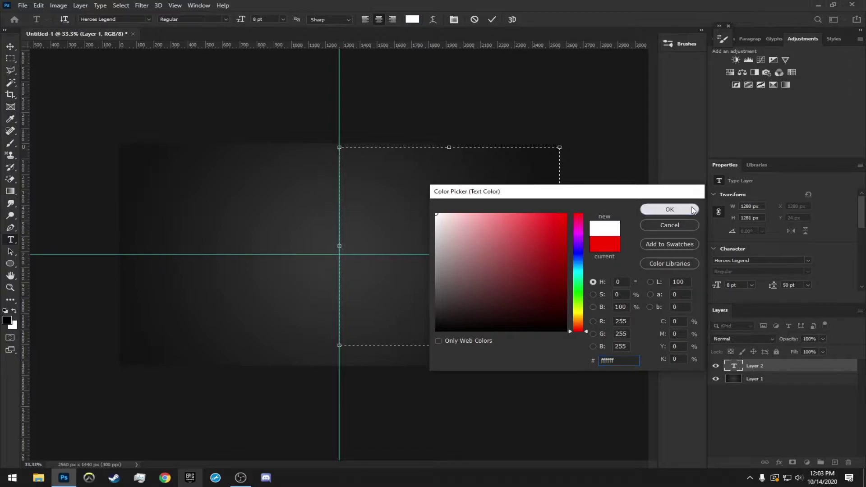
click(691, 211)
scroll(840, 239, down, 4)
drag(774, 212, 753, 215)
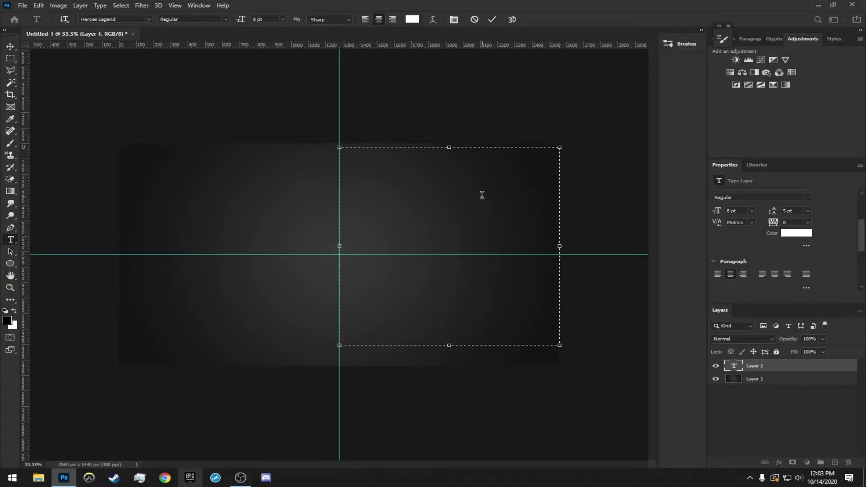
Enter the text "Klisp" in the text box and set its font size to 24 pt
text(KLISF)
key(ctrl+a)
click(283, 19)
click(269, 90)
click(283, 19)
click(283, 105)
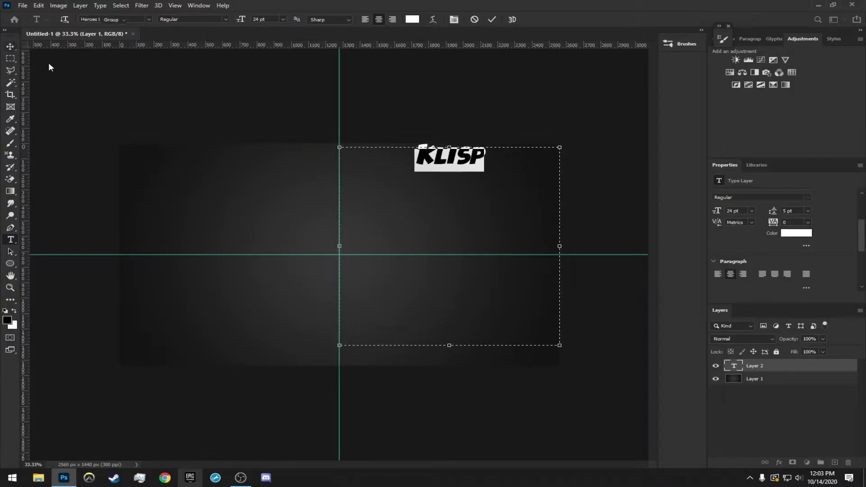
Enlarge the Klisp text to about 61 pt and centre it on the intersection of the two guides
click(10, 46)
drag(455, 162, 433, 260)
drag(536, 248, 638, 150)
drag(494, 171, 435, 239)
drag(579, 218, 698, 141)
drag(456, 158, 375, 253)
drag(565, 227, 705, 99)
drag(475, 144, 353, 259)
click(511, 19)
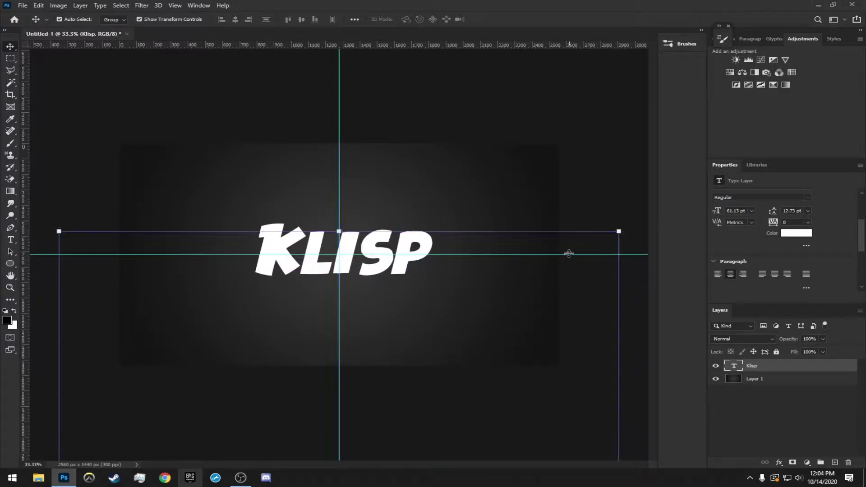
click(602, 128)
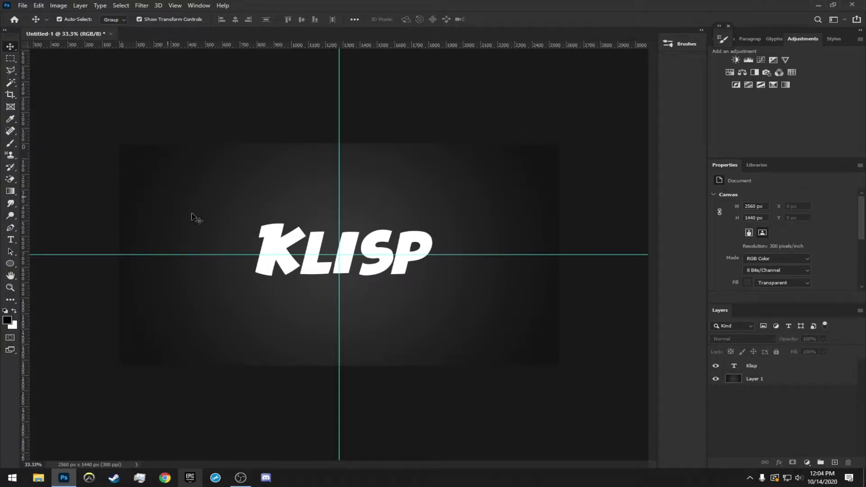
Try recolouring the Klisp text, first gray and then green (00ff5a)
click(751, 368)
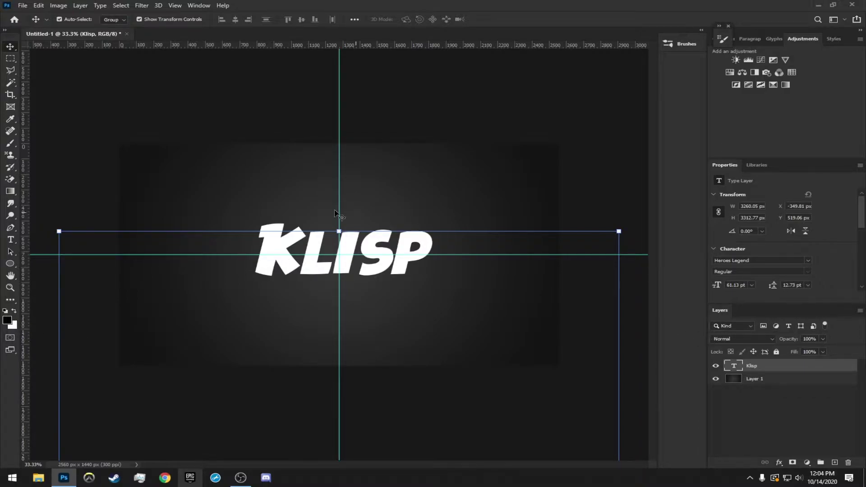
click(11, 240)
drag(428, 255, 264, 251)
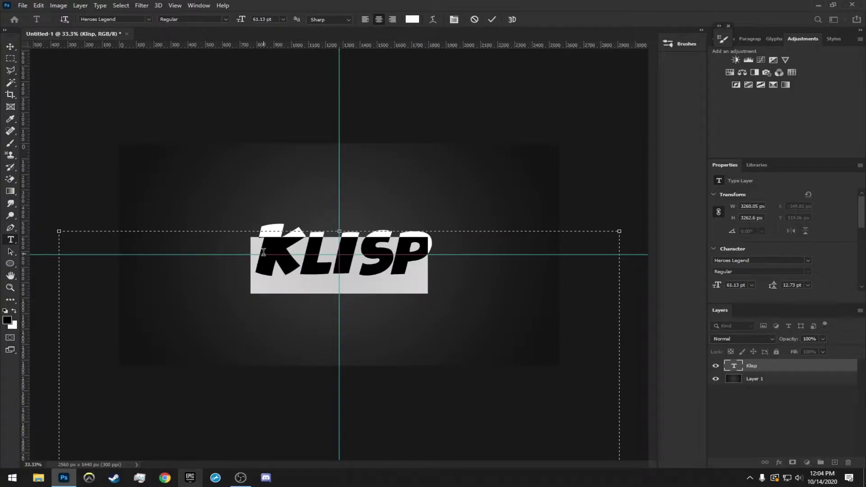
click(413, 19)
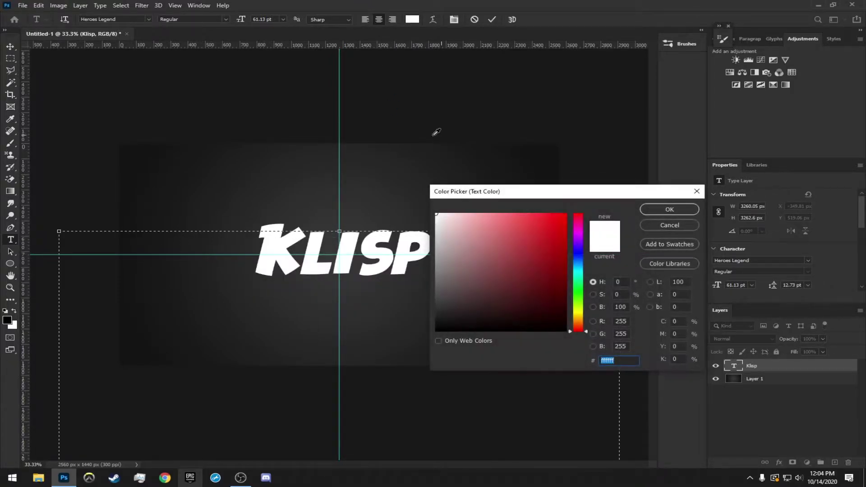
mouse_move(474, 272)
mouse_down()
mouse_move(437, 269)
mouse_move(415, 255)
mouse_move(358, 258)
mouse_up()
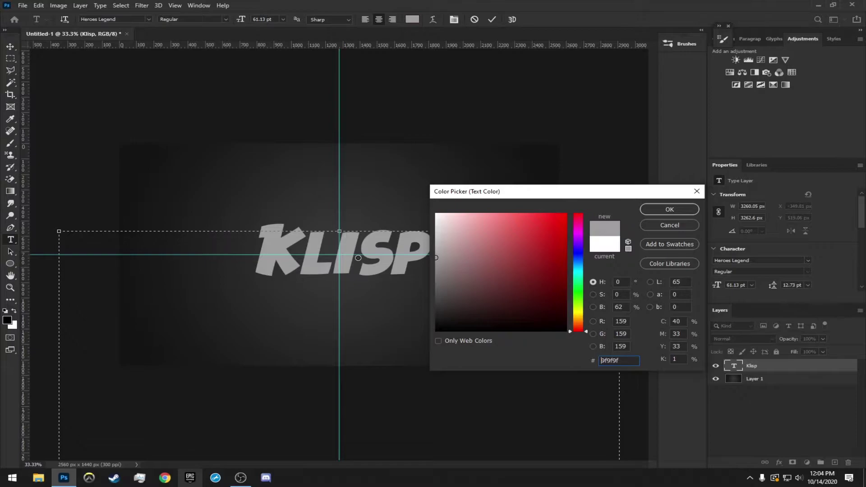
drag(581, 315, 585, 294)
text(00ff5a)
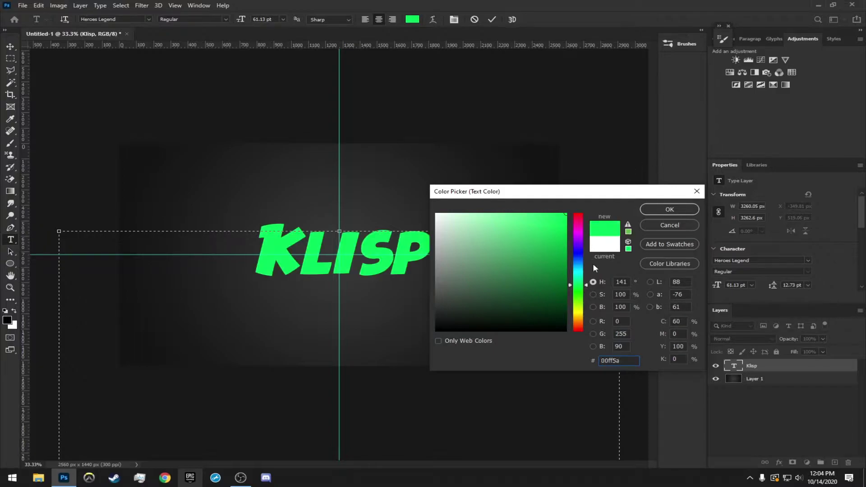
Reset the Klisp text's colour to white (ffffff)
key(BackSpace)
key(BackSpace)
key(BackSpace)
key(BackSpace)
key(BackSpace)
key(BackSpace)
text(ffffff)
click(679, 214)
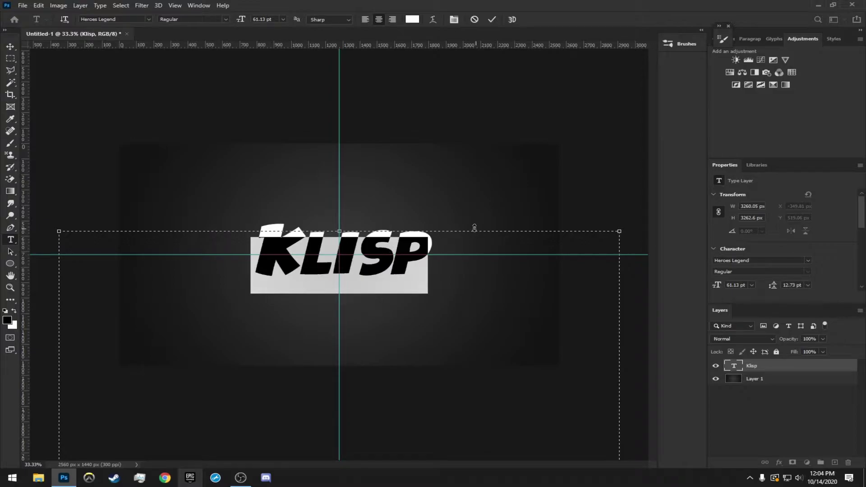
Try the green 00ff66 on the Klisp text, then return its colour to ffffff
click(412, 19)
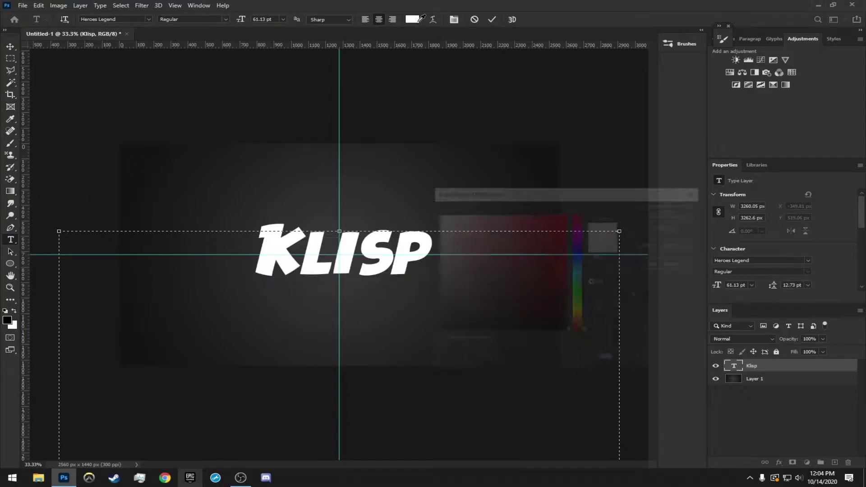
text(00ff66)
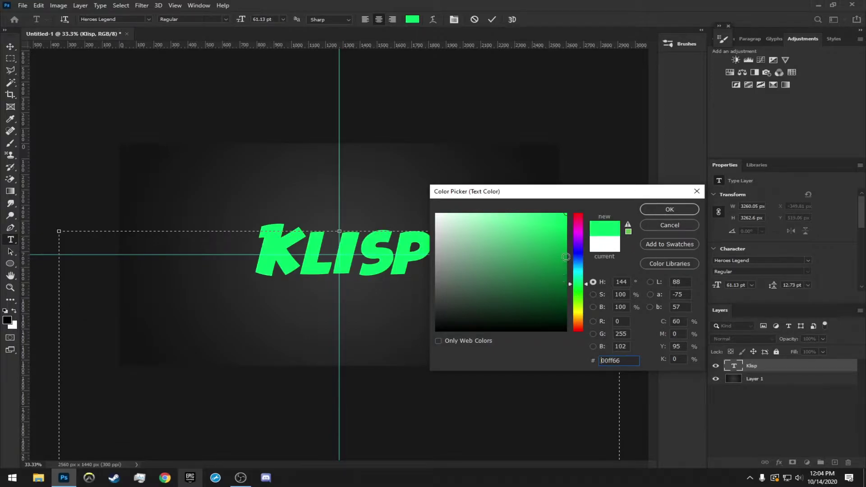
key(ctrl+a)
text(ffffff)
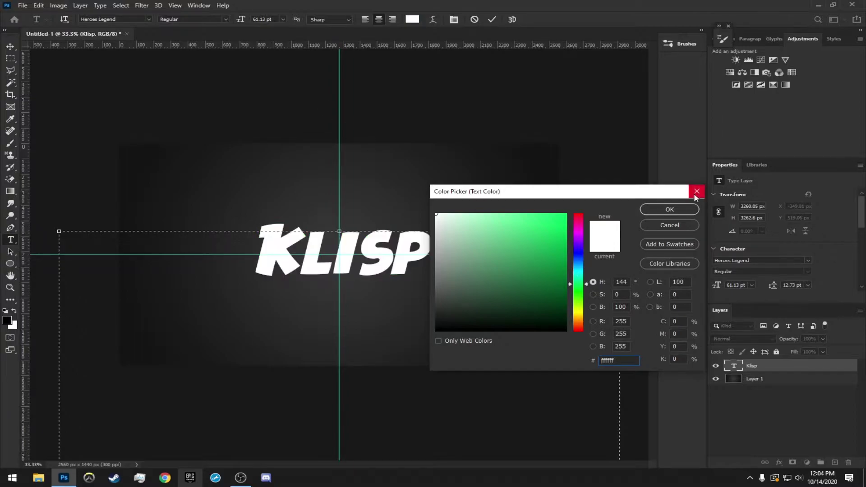
click(649, 210)
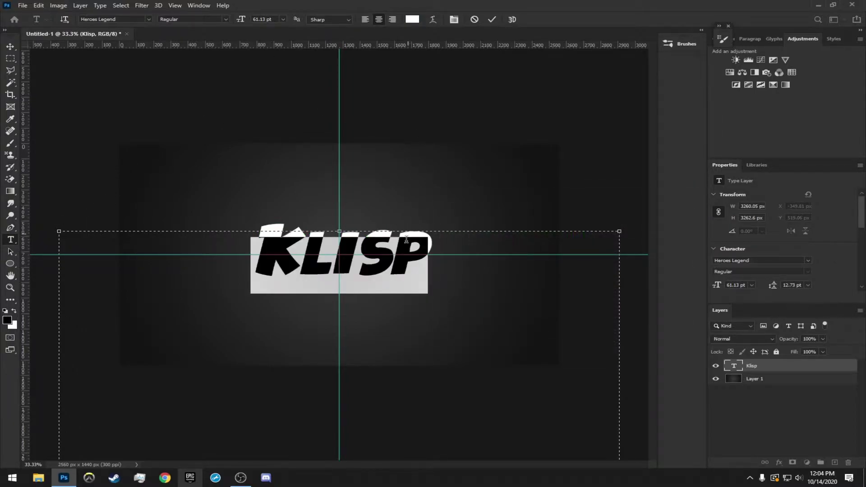
Duplicate the Klisp text layer within the same document
right_click(764, 364)
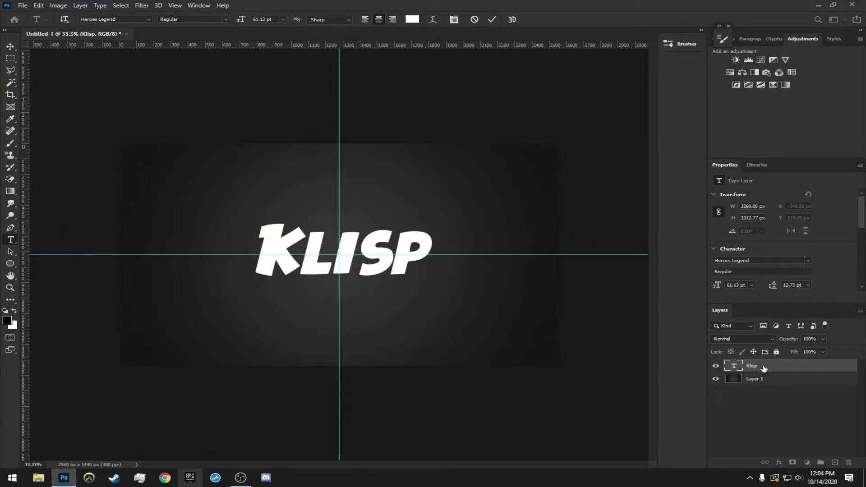
click(695, 92)
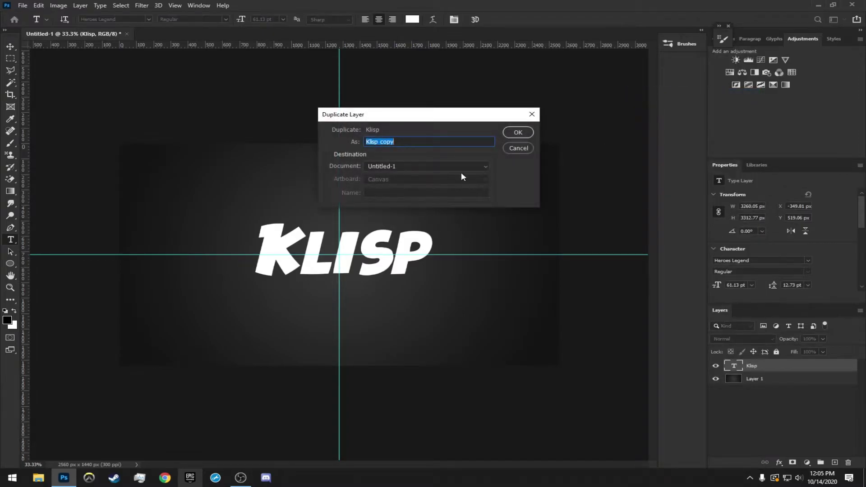
click(518, 132)
Shift the Klisp copy about 63 px straight down and place its layer beneath the original Klisp layer
click(10, 48)
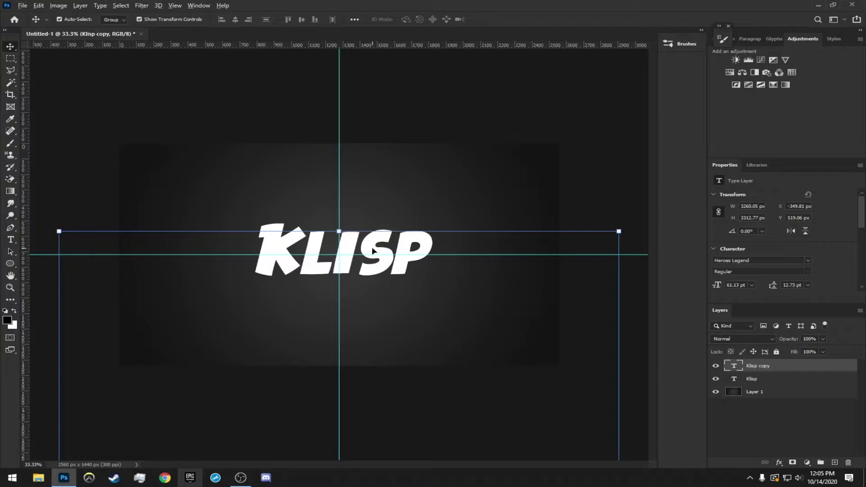
drag(374, 251, 375, 262)
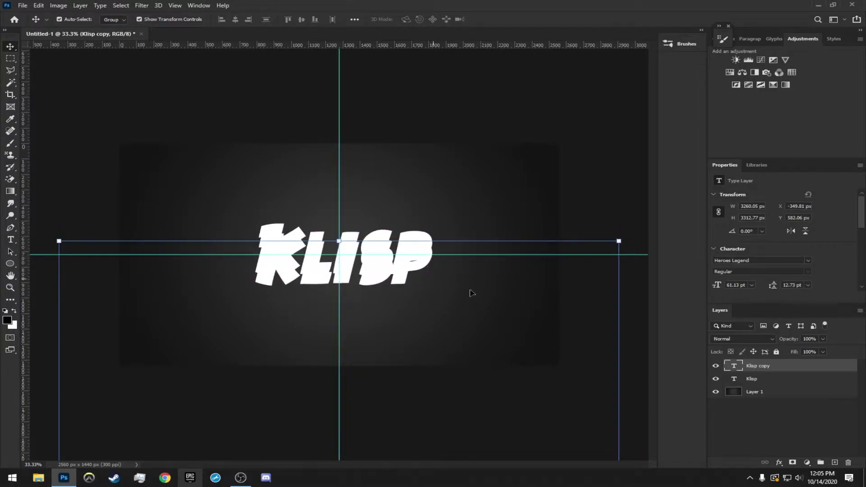
click(760, 379)
drag(757, 372, 754, 384)
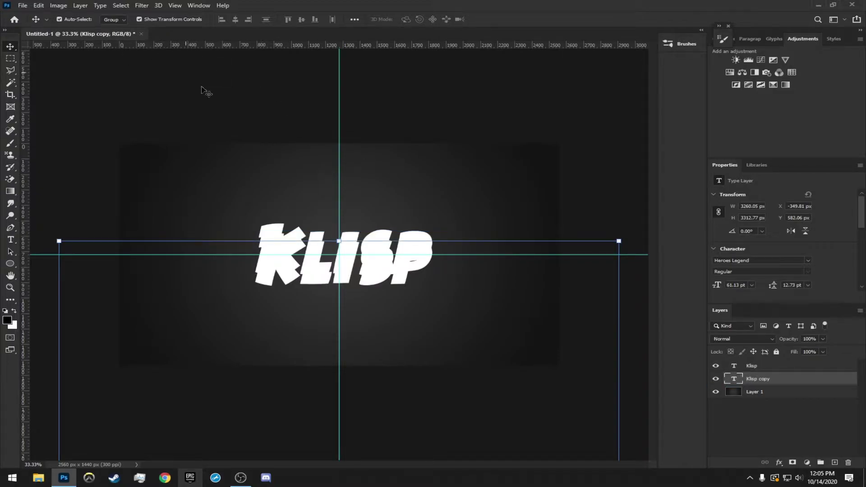
click(12, 241)
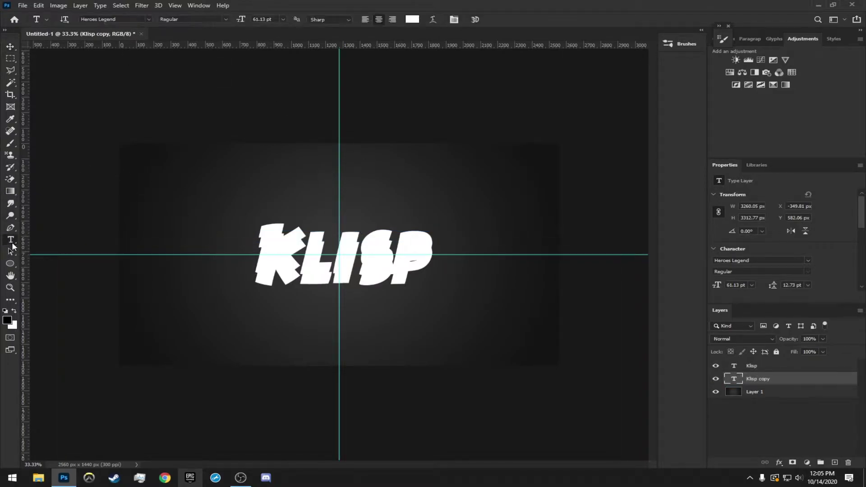
click(435, 266)
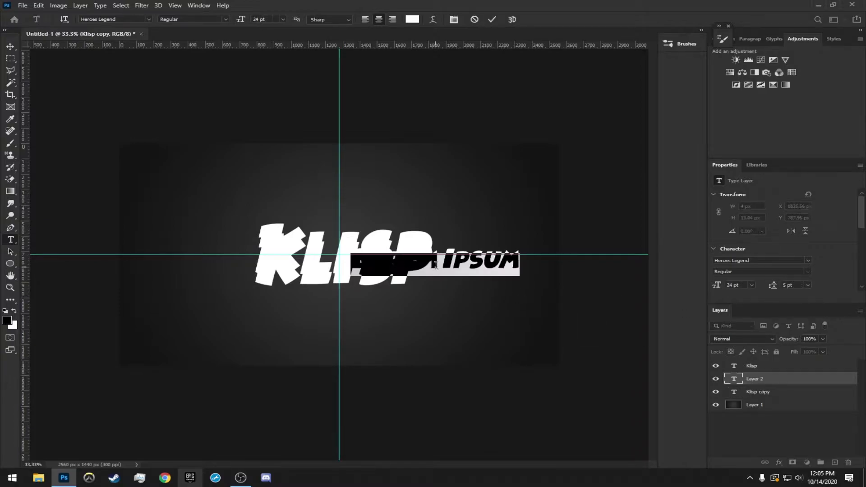
text(z)
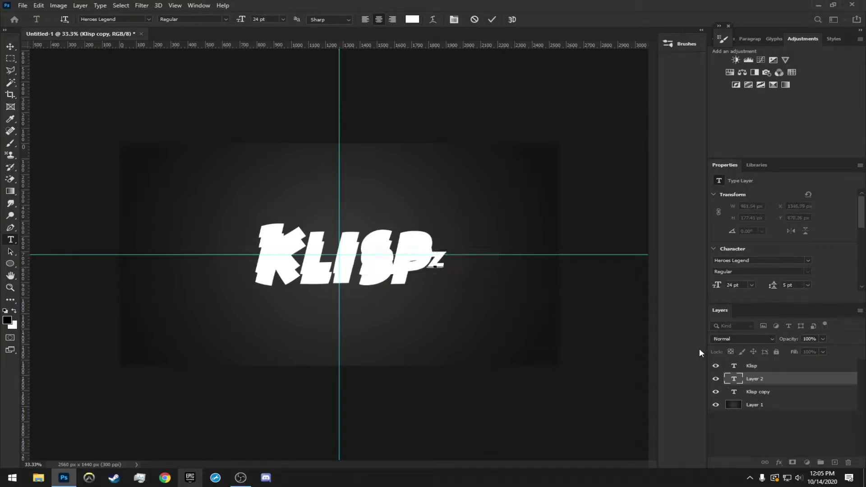
click(475, 20)
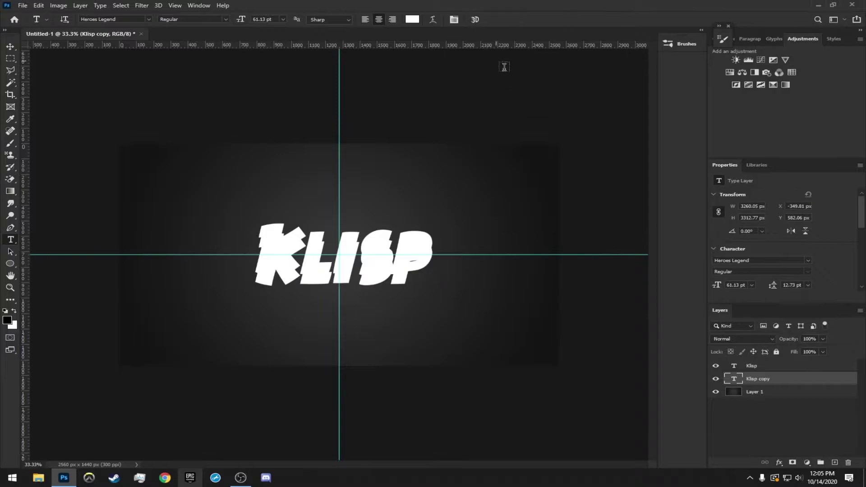
Recolour the whole text of the lower Klisp copy to gray b4b4b4
click(429, 271)
key(ctrl+a)
click(412, 19)
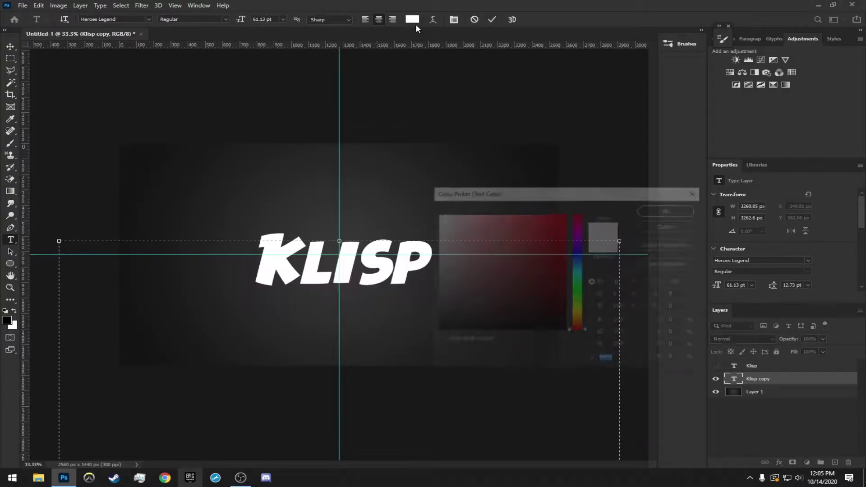
text(b4b4b4)
click(669, 210)
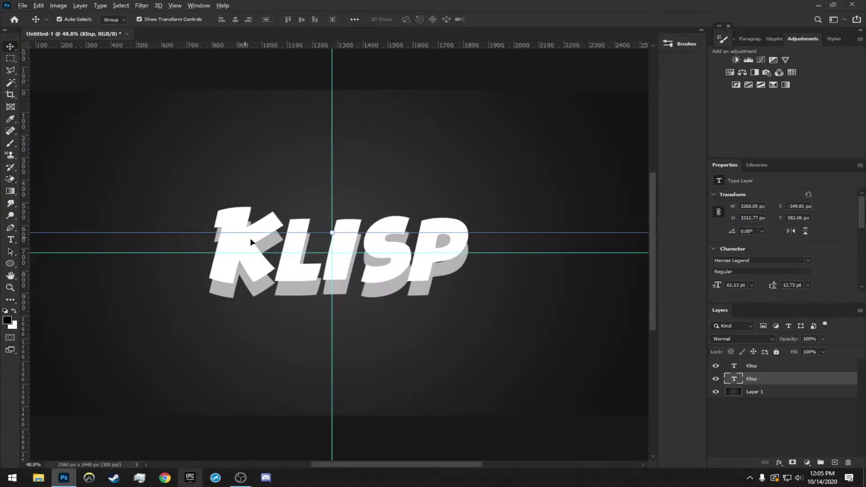
Rasterize the gray Klisp copy's type layer
scroll(244, 216, up, 5)
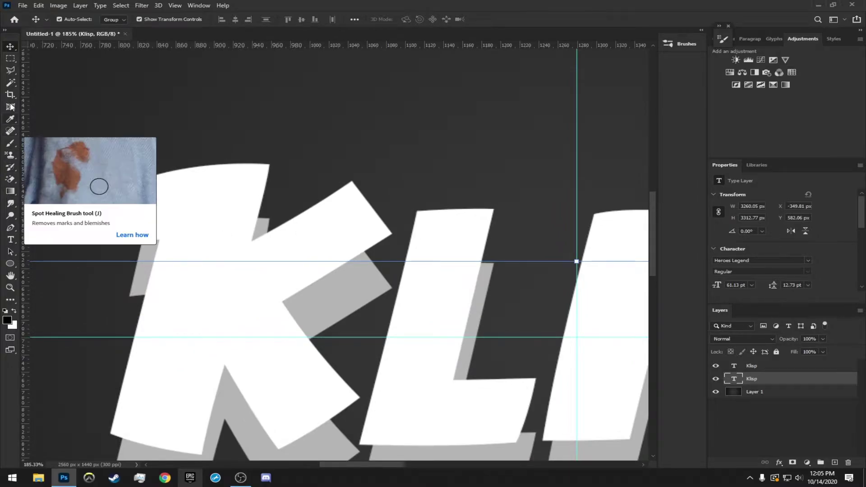
right_click(742, 378)
right_click(772, 379)
right_click(773, 379)
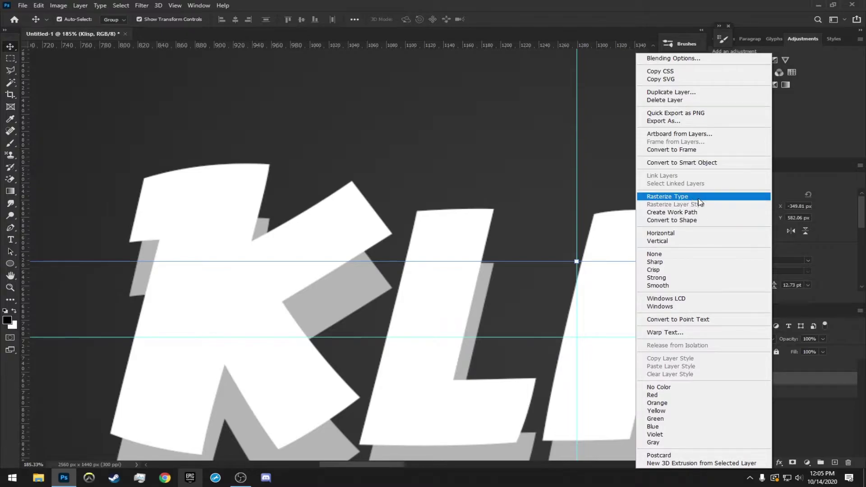
click(668, 197)
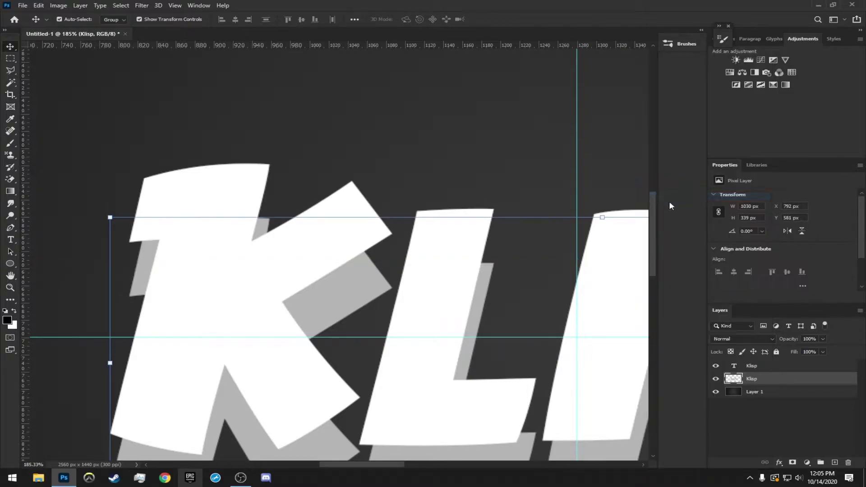
Set white as the foreground colour and the gray of the Klisp copy as the background colour
click(10, 72)
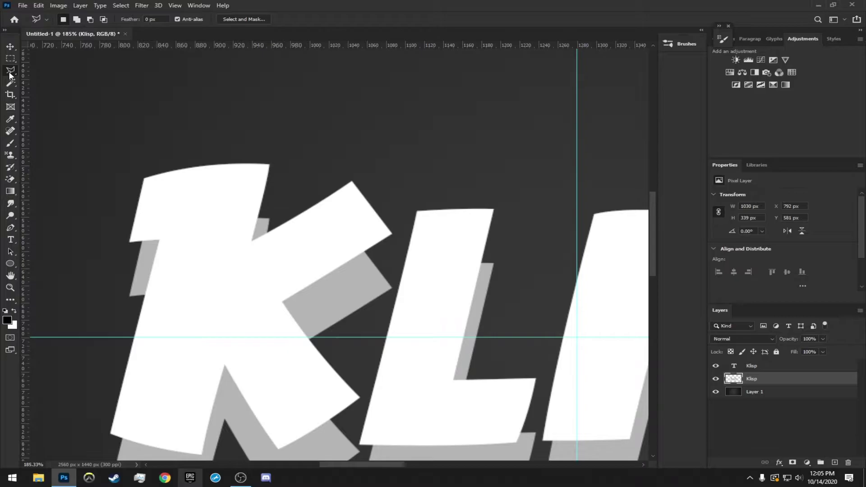
right_click(9, 74)
click(45, 83)
scroll(271, 223, up, 5)
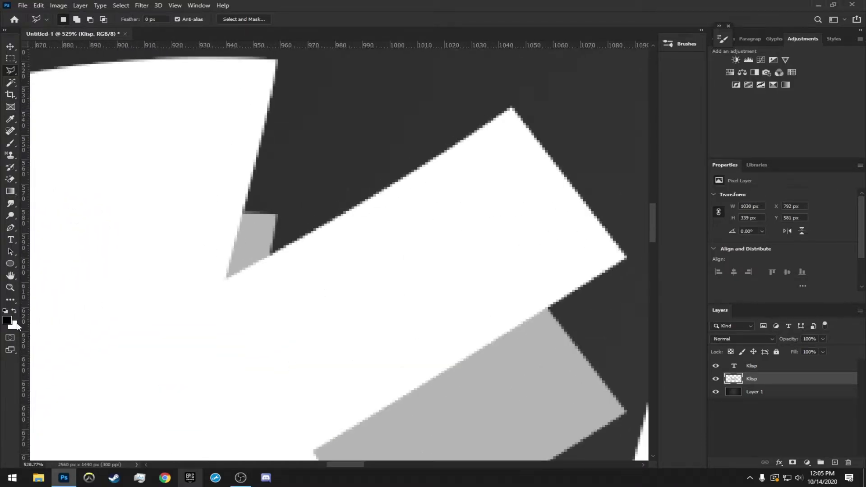
click(11, 48)
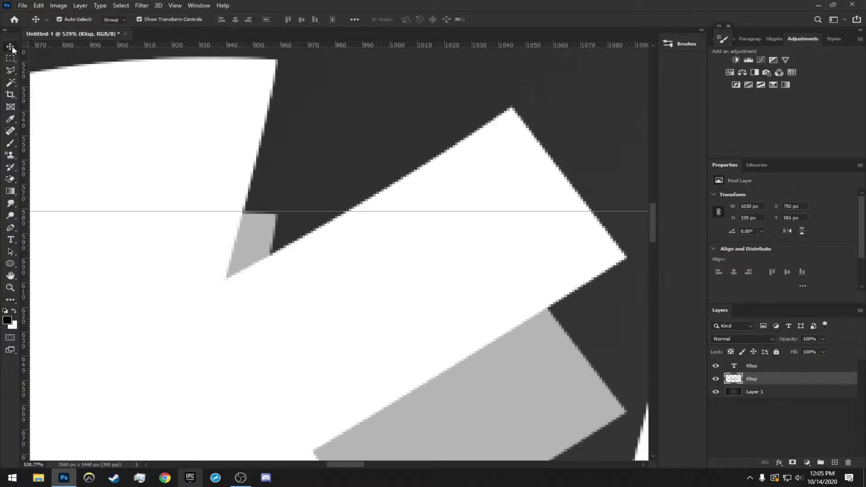
click(10, 143)
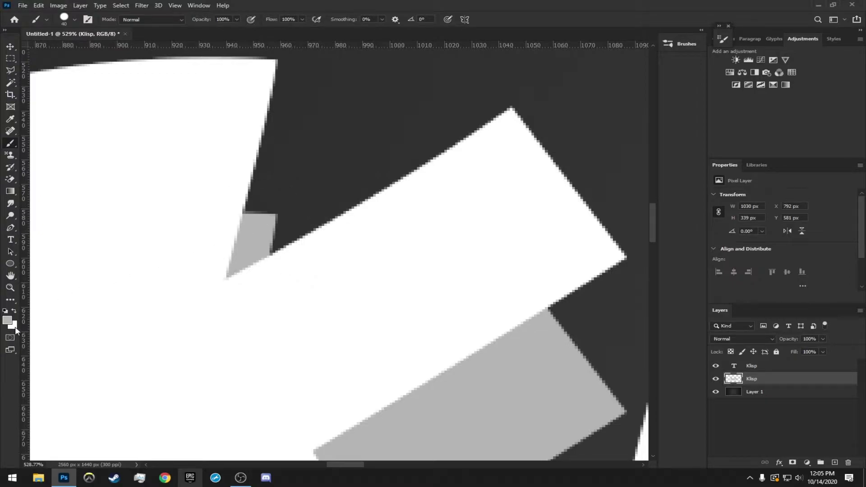
click(14, 314)
key(x)
Try outlining the gap between the K's upper stem corner and its gray shadow with the Polygonal Lasso
click(14, 73)
scroll(273, 214, up, 2)
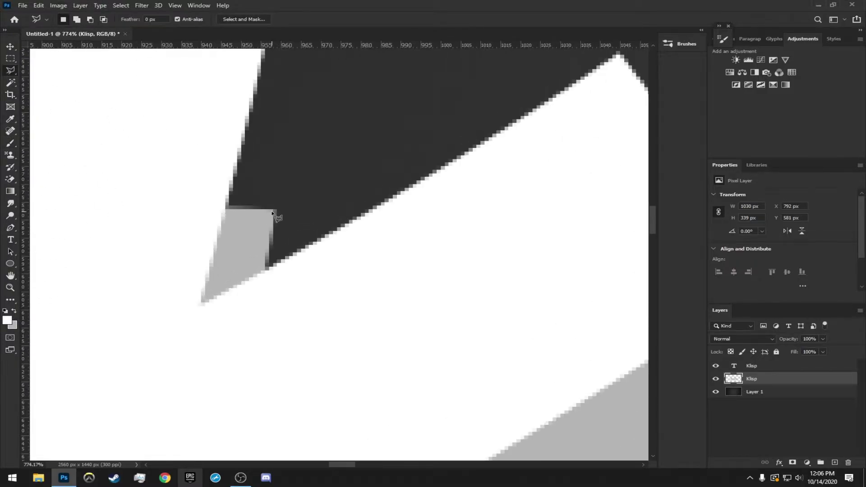
click(273, 209)
scroll(262, 162, up, 5)
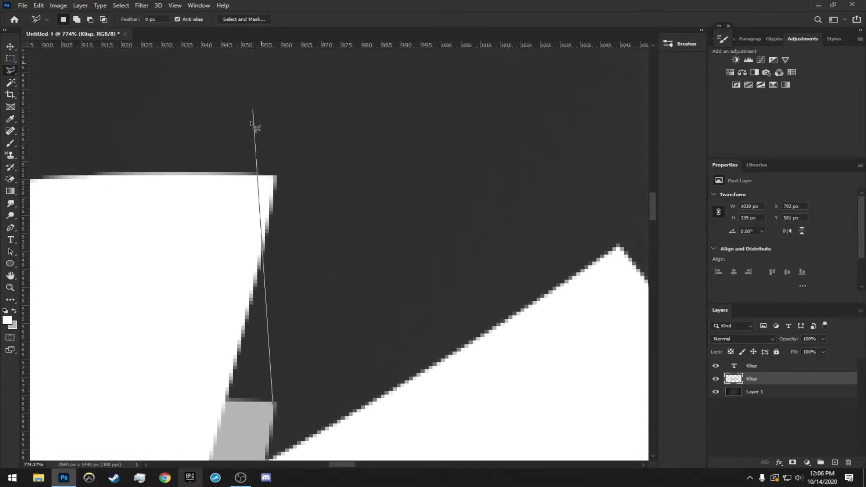
click(271, 178)
click(180, 312)
click(177, 361)
click(207, 413)
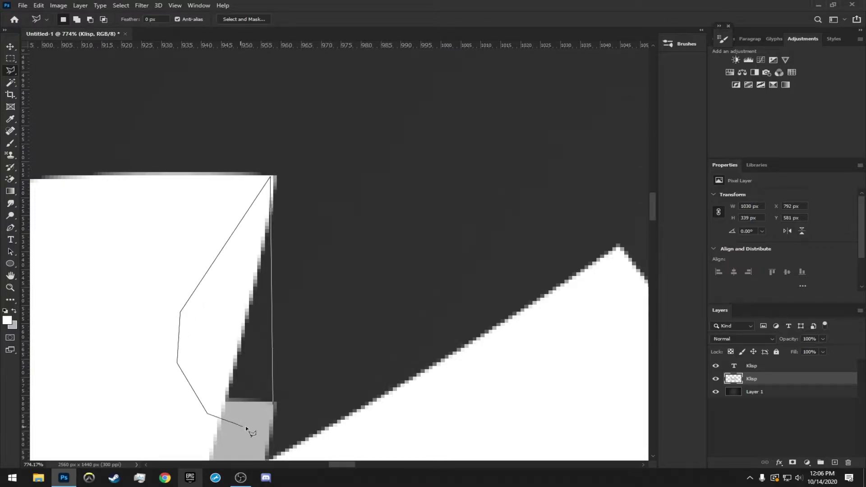
click(272, 404)
Try filling a lassoed area between the K's upper stem corner and its shadow with the background gray, and undo it
click(271, 403)
click(272, 177)
click(133, 309)
click(149, 366)
click(217, 421)
click(270, 403)
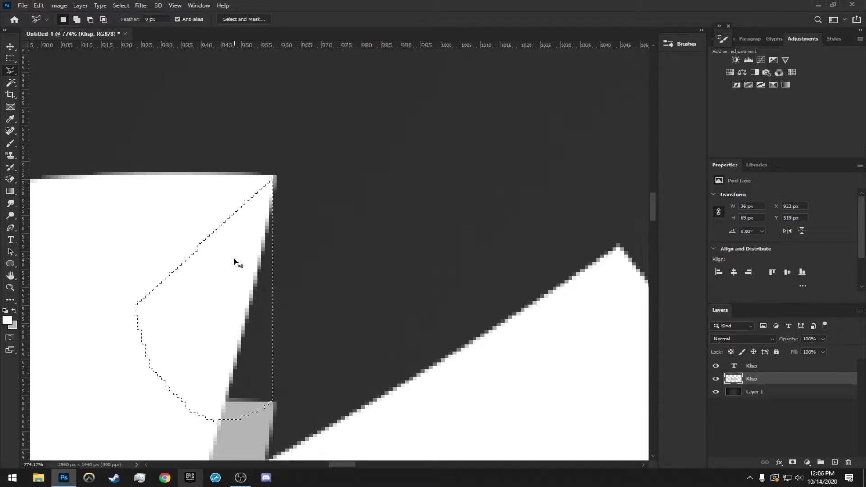
key(ctrl+BackSpace)
key(ctrl+d)
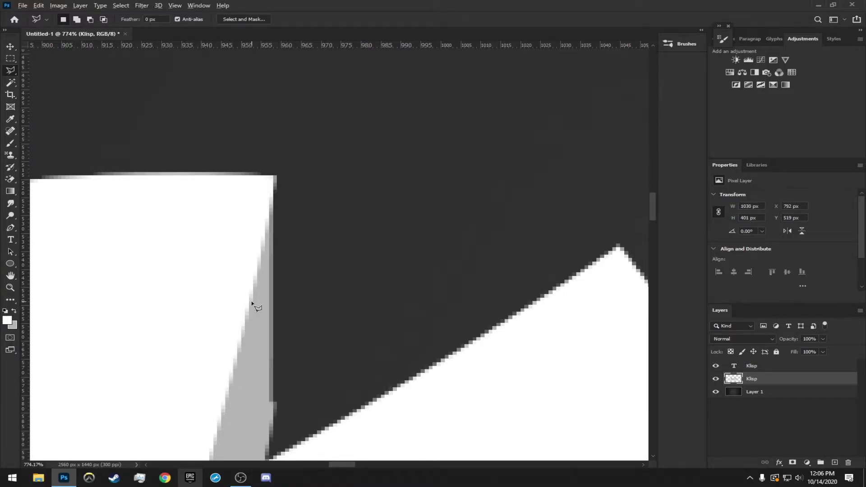
scroll(252, 303, down, 3)
key(ctrl+z)
key(ctrl+z)
Lasso the gap joining the K's upper stem corner to its shadow more precisely, fill it with the background gray and deselect
scroll(261, 360, up, 3)
scroll(263, 375, up, 4)
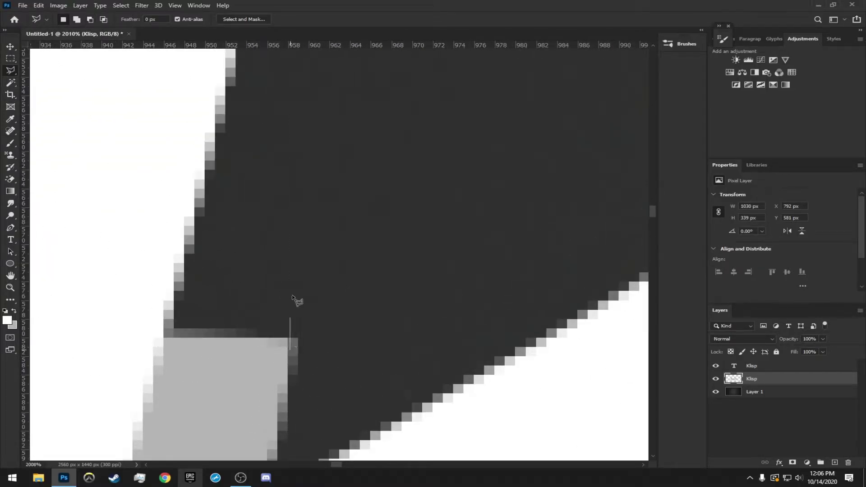
click(291, 310)
click(279, 150)
click(302, 253)
click(389, 287)
click(460, 279)
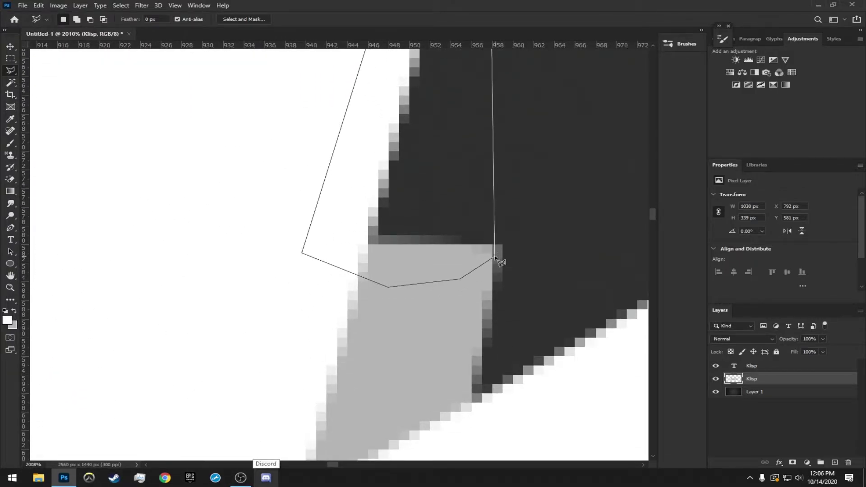
click(494, 257)
key(ctrl+BackSpace)
key(ctrl+d)
scroll(477, 127, down, 3)
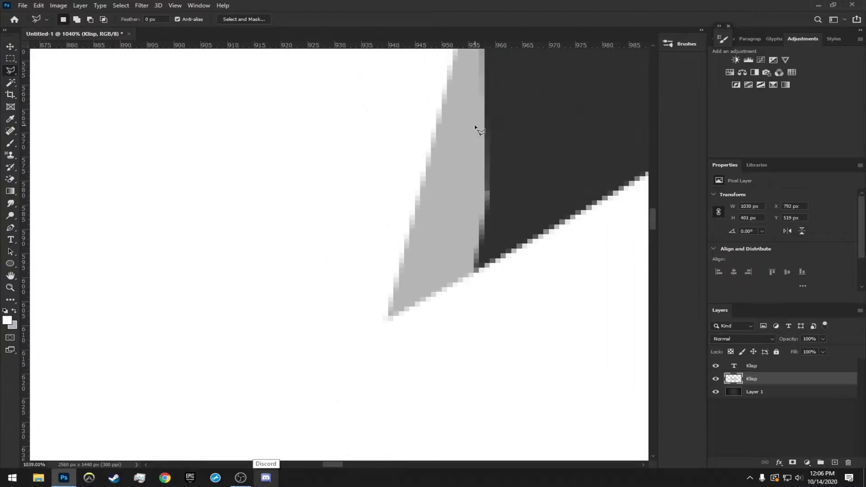
scroll(477, 129, down, 10)
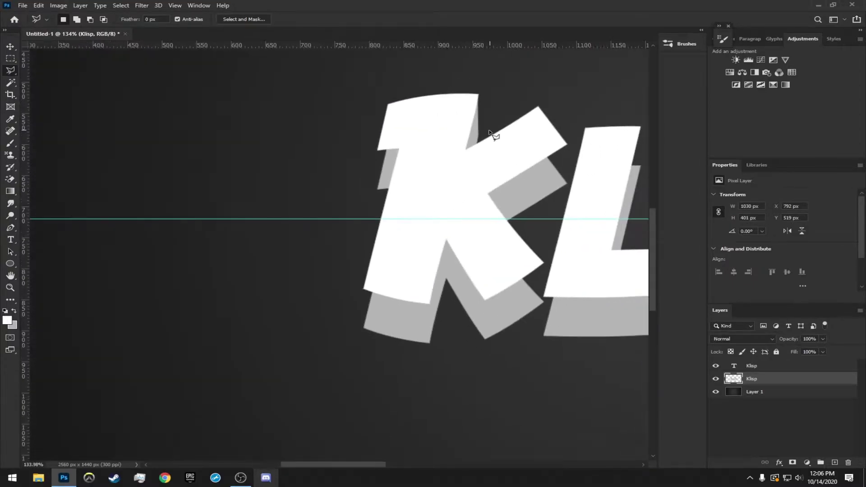
Try painting over the protruding pixel on the K shadow's right edge with a 1 px brush, and undo the stroke
scroll(490, 130, up, 14)
scroll(444, 157, up, 3)
click(11, 142)
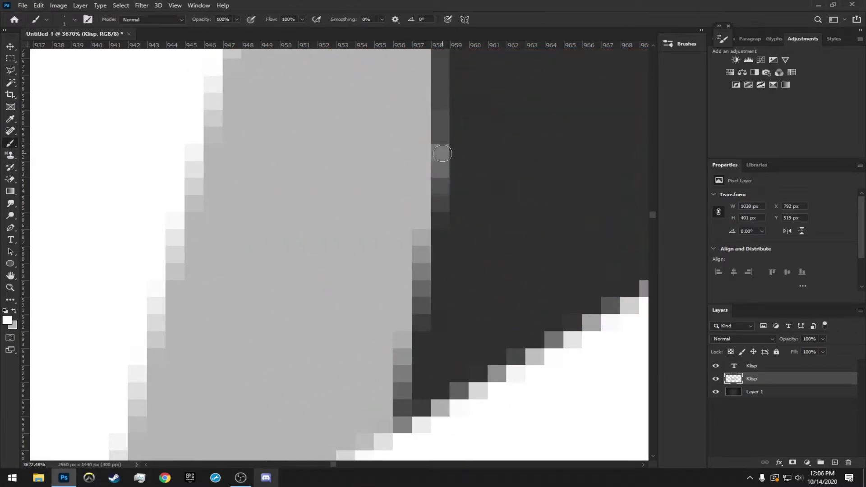
click(443, 153)
key(ctrl+z)
Soften the protruding pixel on the K shadow's right edge using the 1 px Eraser in Pencil mode at 25% opacity
click(12, 181)
click(13, 189)
click(13, 181)
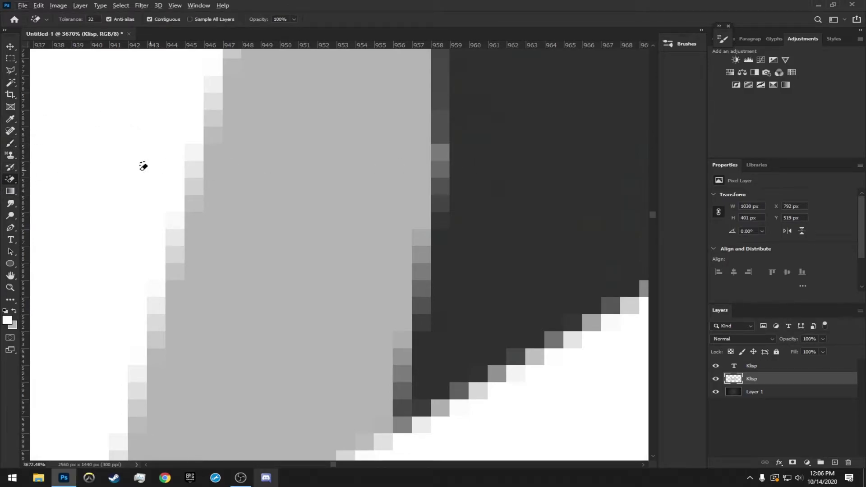
right_click(10, 180)
click(28, 176)
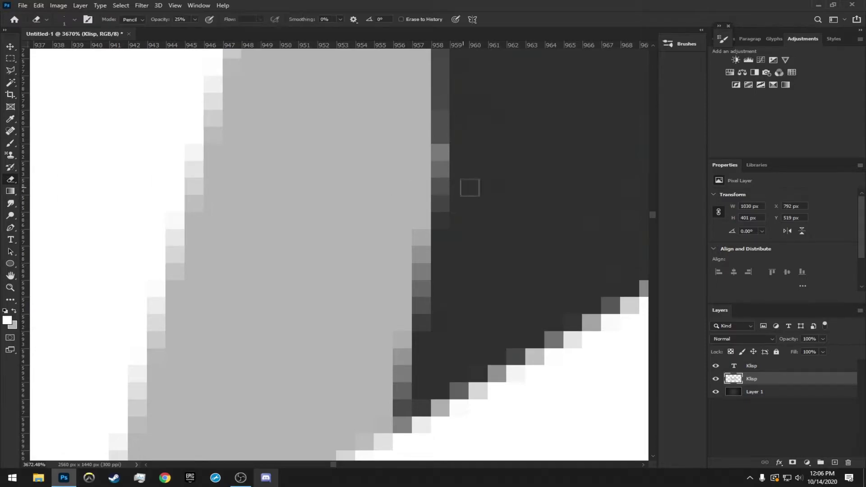
click(443, 153)
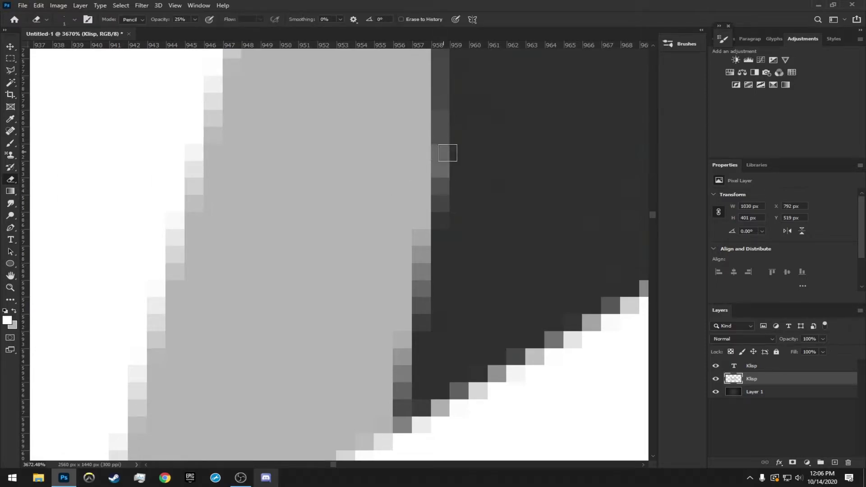
scroll(501, 158, down, 10)
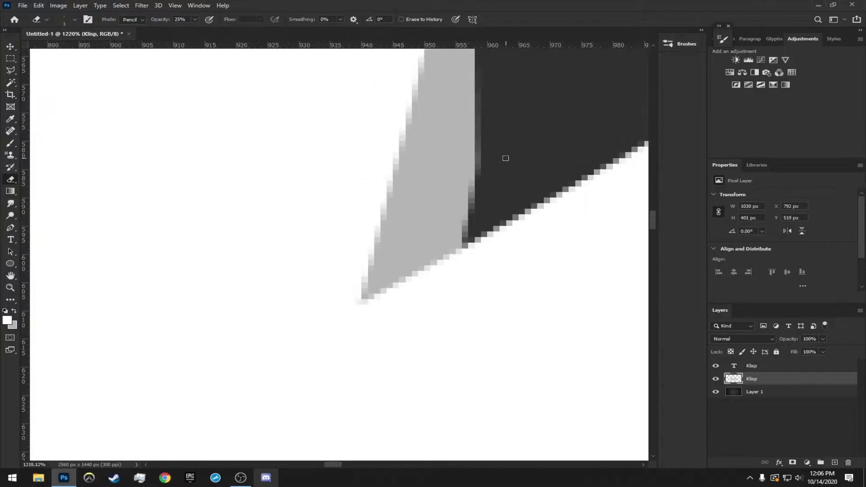
scroll(506, 157, down, 8)
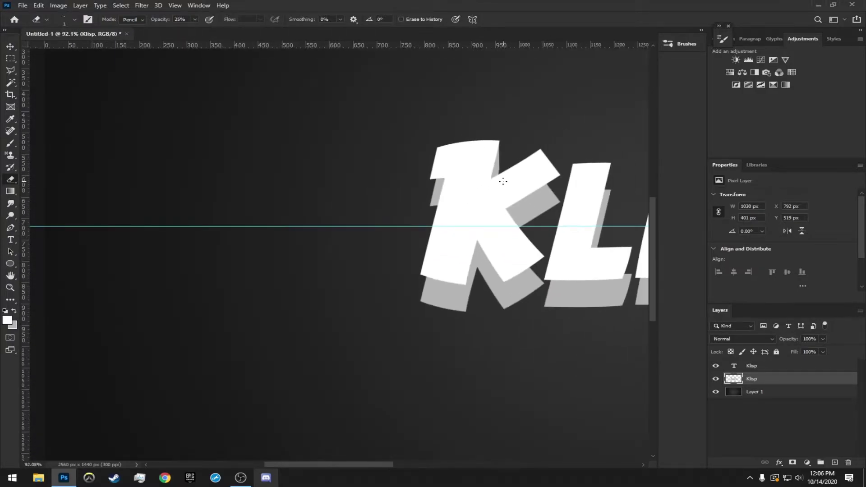
scroll(504, 181, down, 1)
drag(358, 463, 390, 461)
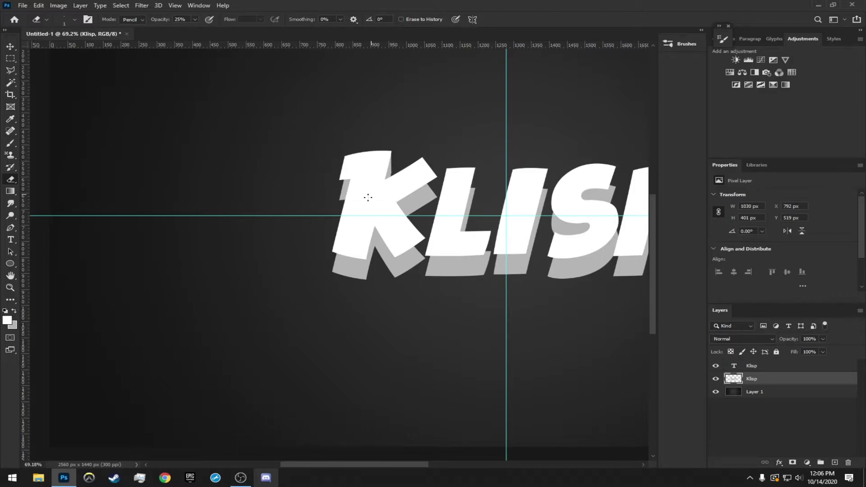
scroll(369, 196, up, 10)
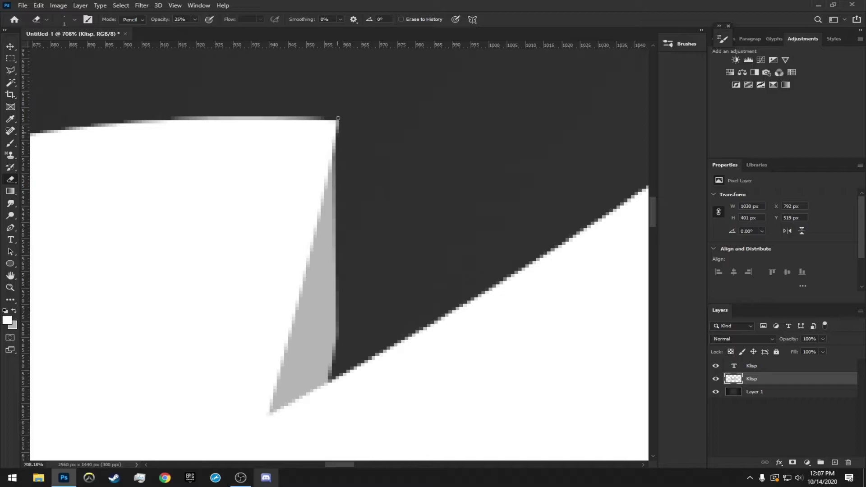
Try erasing pixels along the K shadow's right edge with the 1 px Eraser at 25% opacity, and undo the strokes
scroll(337, 122, up, 5)
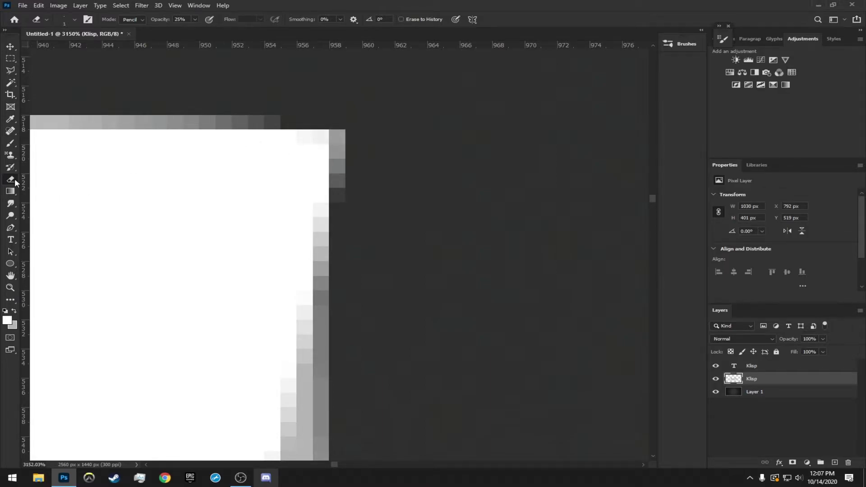
click(321, 283)
drag(324, 332, 323, 296)
key(ctrl+z)
key(ctrl+z)
click(763, 366)
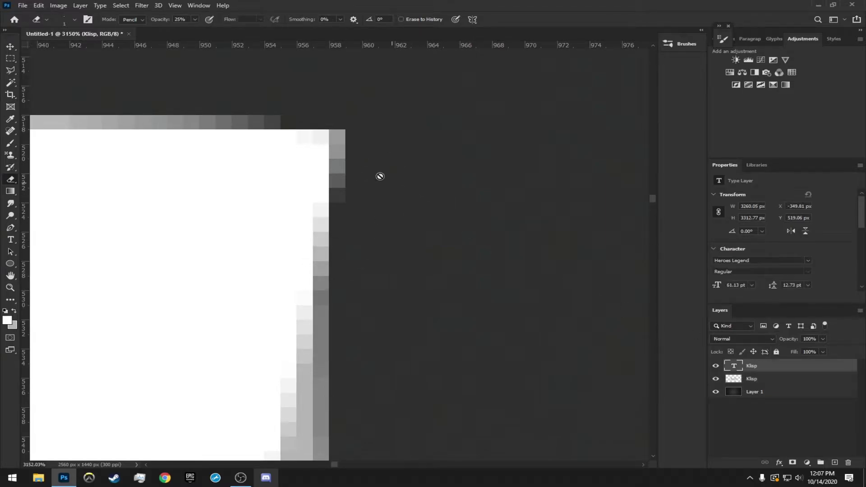
click(743, 379)
scroll(361, 239, down, 6)
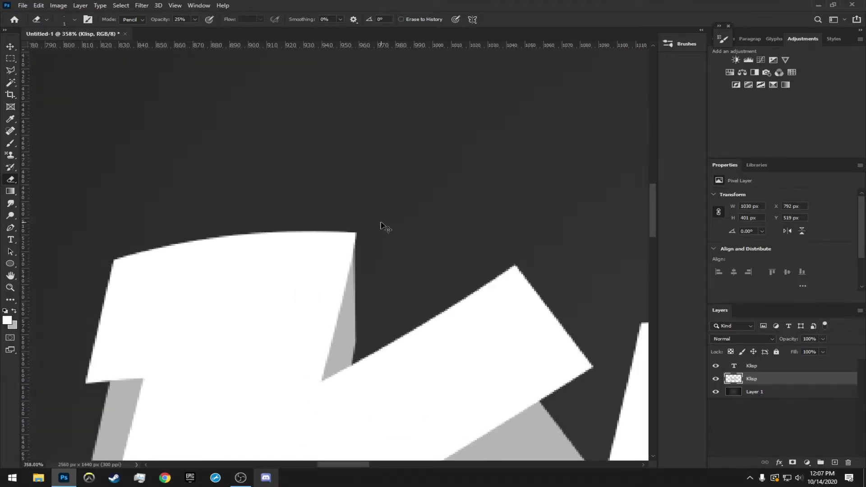
Lasso the gap joining the lower-left corner of the K's upper stem to its shadow, fill it with the background gray and deselect
scroll(380, 226, down, 5)
click(11, 96)
click(13, 70)
scroll(257, 249, up, 5)
scroll(430, 314, up, 5)
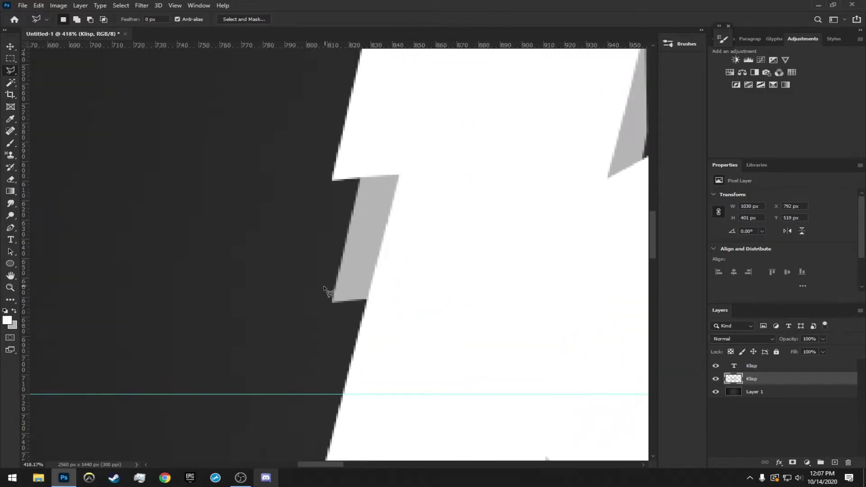
click(341, 305)
click(338, 109)
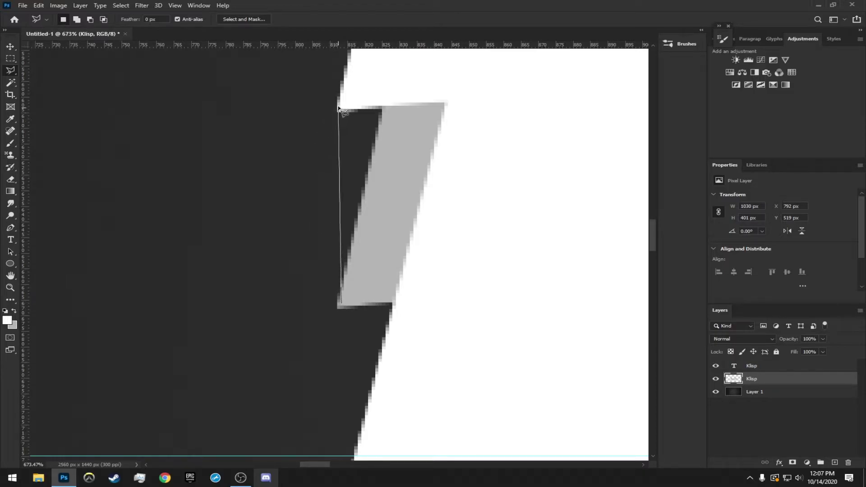
click(376, 81)
click(467, 99)
click(500, 157)
click(478, 230)
click(452, 271)
click(392, 304)
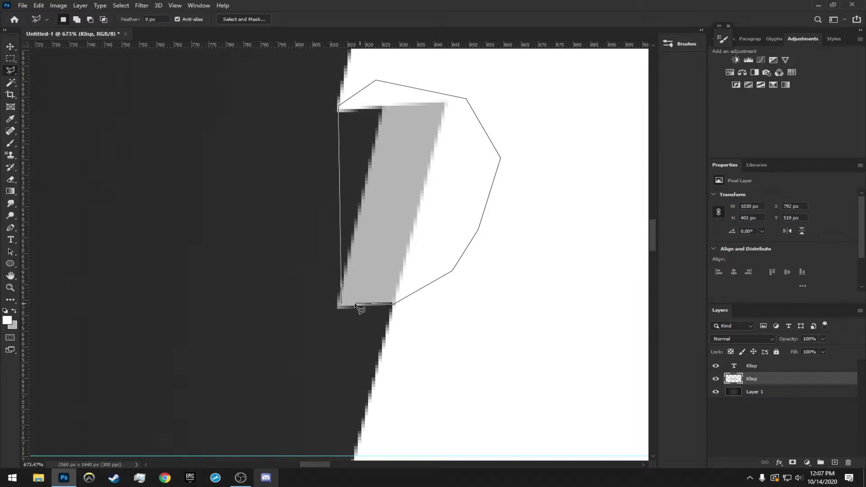
click(363, 294)
click(342, 304)
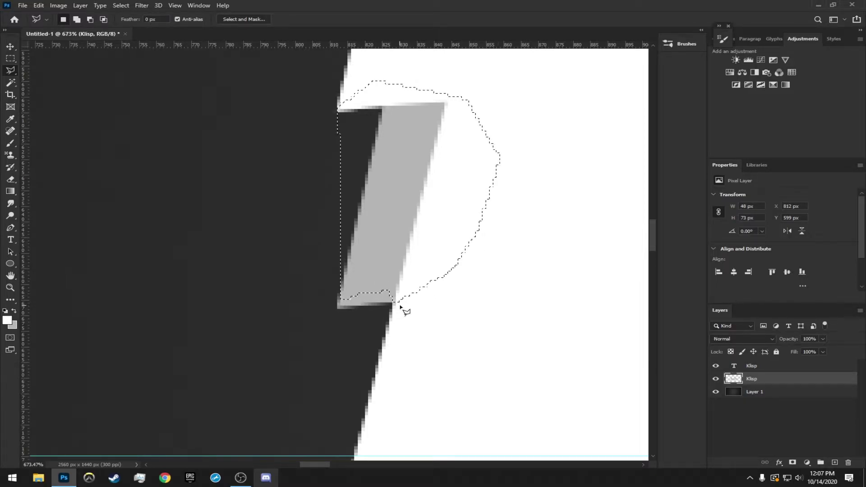
key(ctrl+BackSpace)
key(ctrl+d)
Erase the protruding pixels at the lower-left corner of the K's upper stem shadow with the 1 px Eraser at 100% opacity
scroll(406, 311, down, 10)
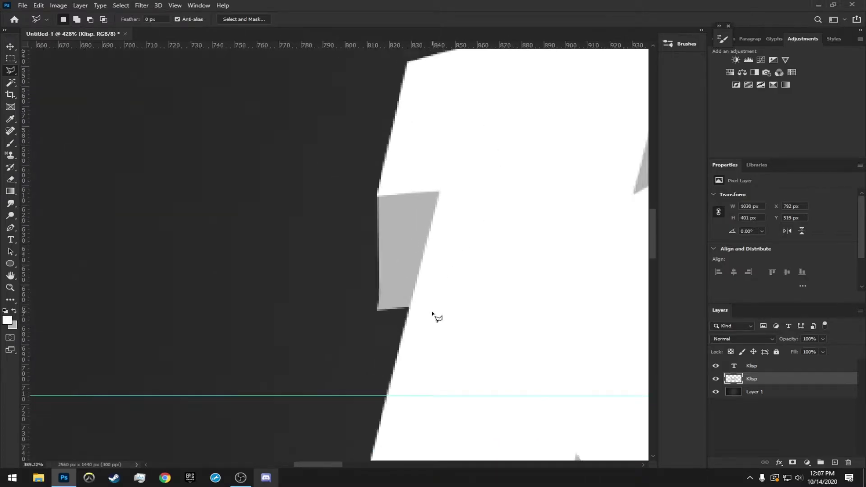
scroll(425, 334, up, 15)
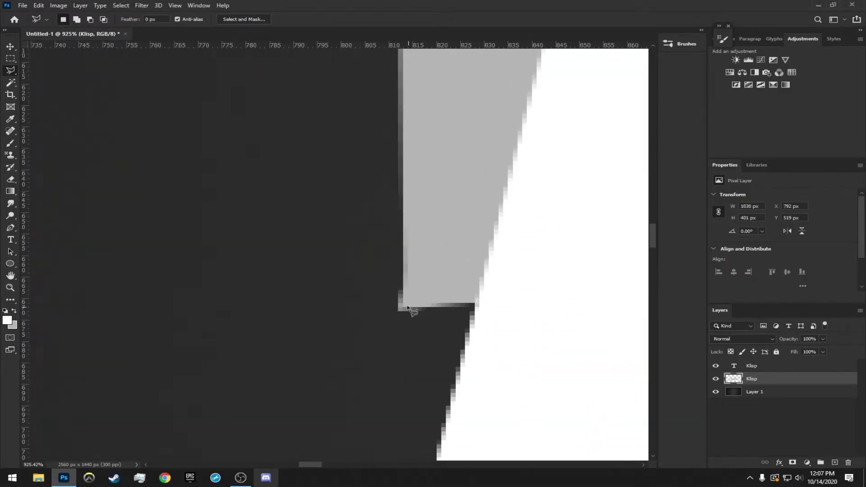
click(11, 83)
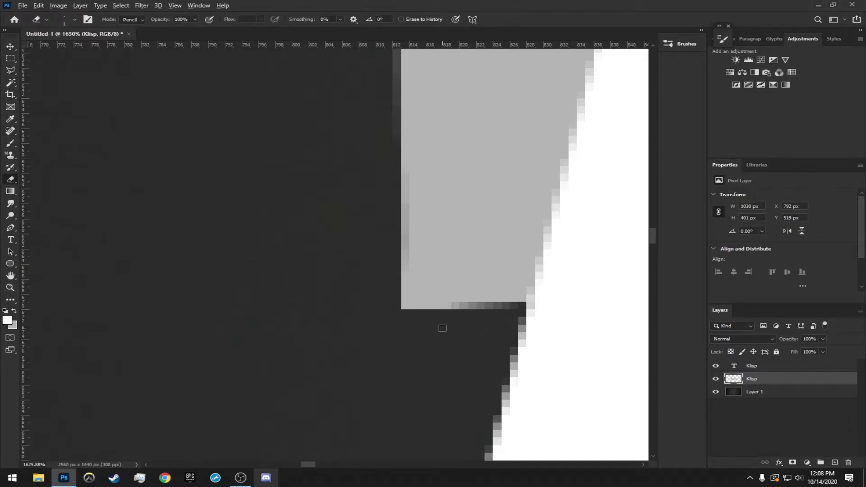
scroll(466, 311, down, 19)
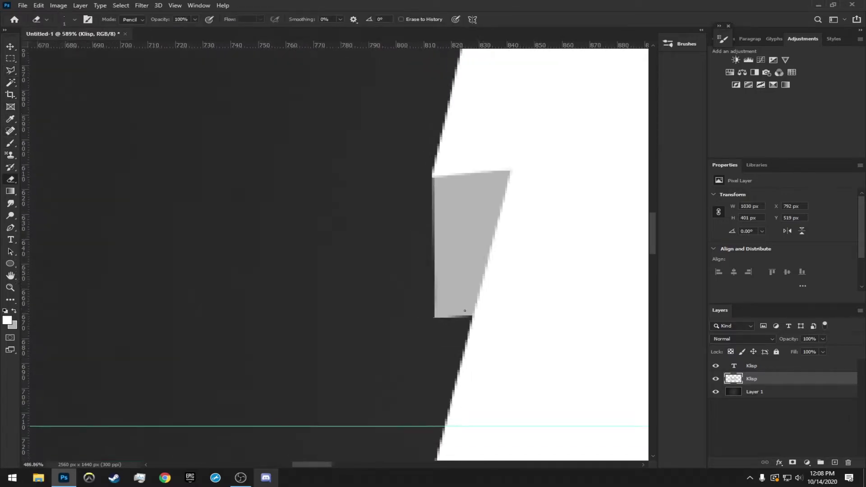
scroll(496, 316, down, 1)
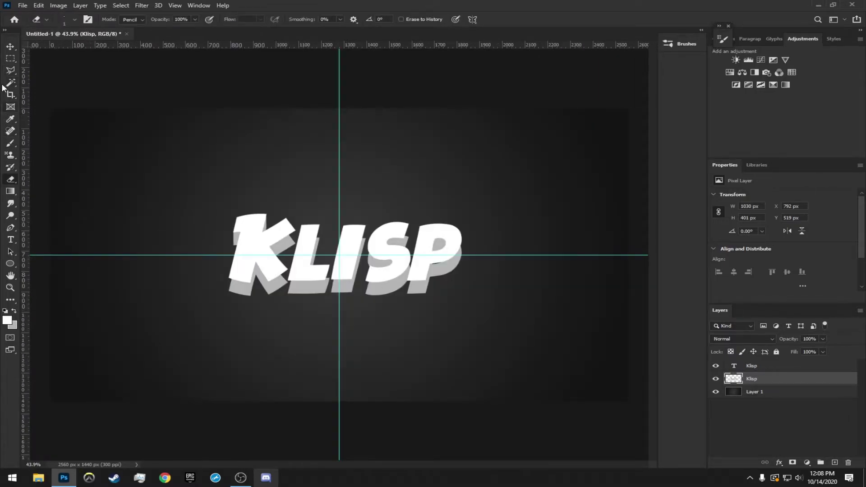
Lasso the gap joining the K's bottom-left foot corner to its shadow and fill it with the background gray
click(11, 70)
scroll(242, 313, up, 12)
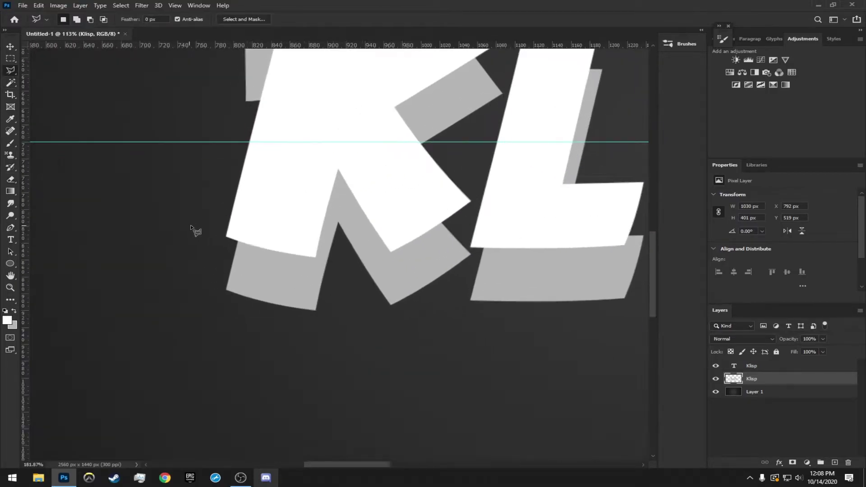
scroll(282, 252, up, 3)
click(232, 236)
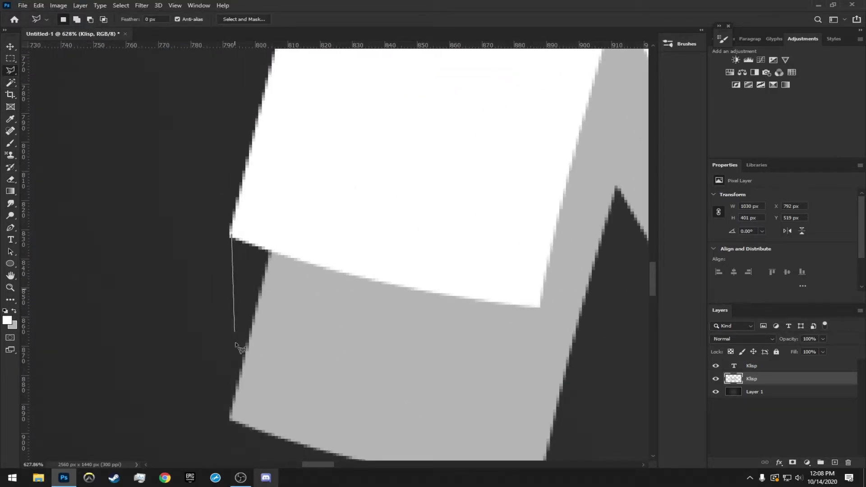
click(231, 417)
click(258, 423)
click(308, 416)
click(377, 373)
click(404, 300)
click(377, 256)
click(310, 224)
click(268, 219)
click(231, 236)
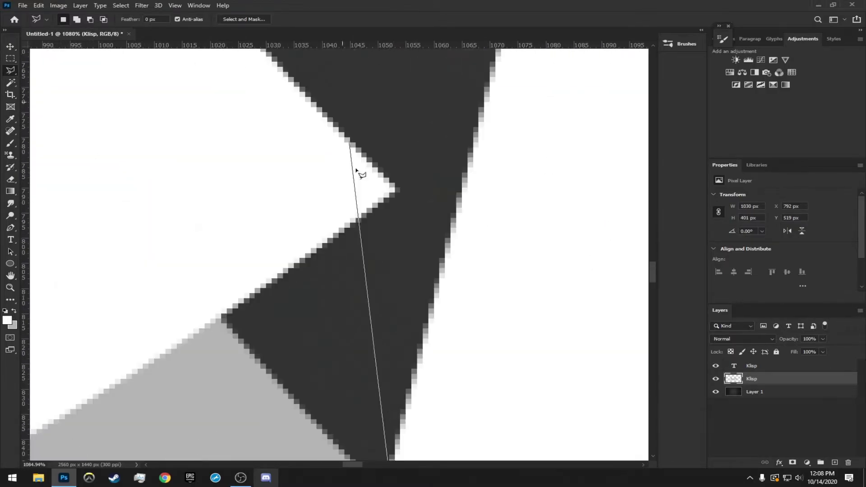
key(ctrl+BackSpace)
Lasso the gap joining the K leg's right tip to its shadow, fill it with the background gray, undo, then reselect and refill
click(385, 344)
click(387, 160)
click(385, 345)
key(ctrl+BackSpace)
key(ctrl+z)
click(385, 341)
key(ctrl+BackSpace)
Lasso the gap joining the L's upper-right stem corner to its shadow and fill it with the background gray
scroll(363, 151, up, 4)
click(363, 151)
scroll(364, 271, down, 2)
click(358, 86)
click(363, 352)
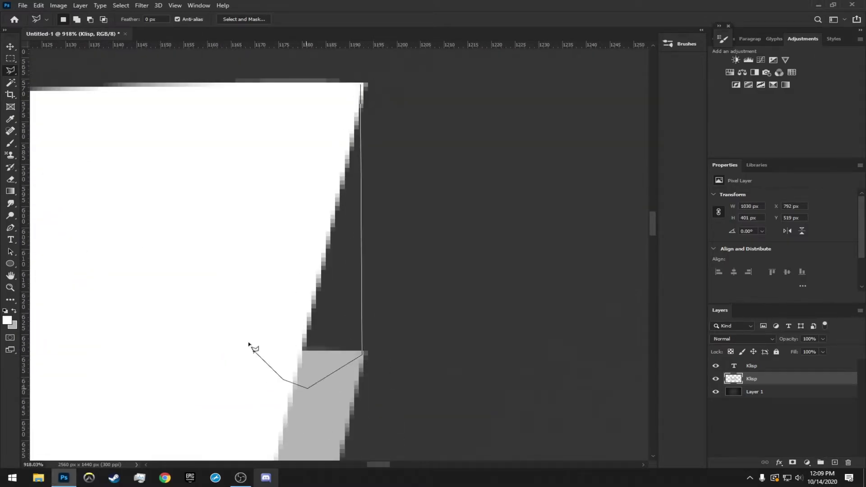
click(307, 388)
click(358, 86)
scroll(363, 116, down, 6)
Lasso the gap joining the right corner of the L's foot to its shadow, fill it with the background gray and deselect
click(361, 101)
click(363, 251)
click(332, 275)
click(305, 265)
click(297, 231)
click(303, 165)
click(361, 101)
click(405, 97)
click(300, 212)
click(406, 293)
key(ctrl+BackSpace)
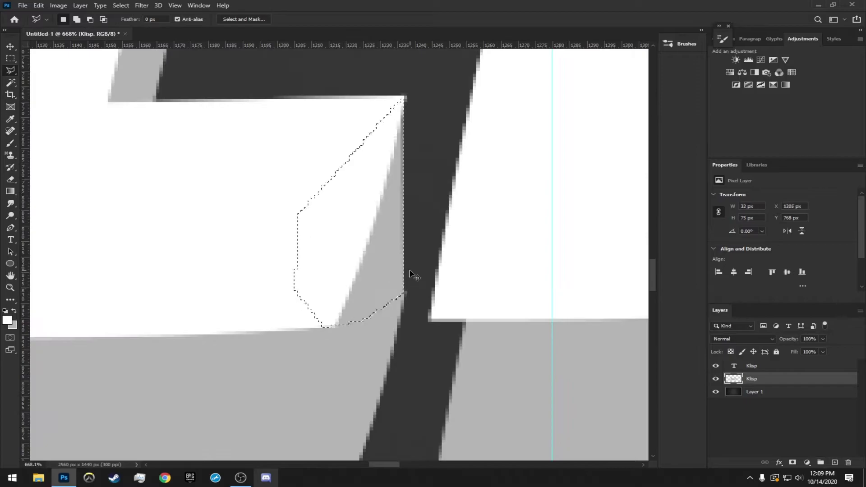
key(ctrl+d)
Lasso the remaining corner gaps between the L and I and their shadows, filling each with the background gray and deselecting
key(e)
key(l)
key(ctrl+BackSpace)
key(ctrl+d)
click(438, 126)
click(441, 401)
key(ctrl+BackSpace)
key(ctrl+d)
key(e)
key(l)
scroll(399, 455, down, 5)
click(467, 134)
click(467, 265)
key(ctrl+BackSpace)
key(ctrl+d)
scroll(507, 311, down, 5)
Soften the protruding pixel on the I shadow's right edge with the 1 px Eraser at 25% opacity
scroll(497, 285, up, 10)
key(e)
drag(194, 20, 161, 28)
scroll(530, 212, up, 5)
click(417, 336)
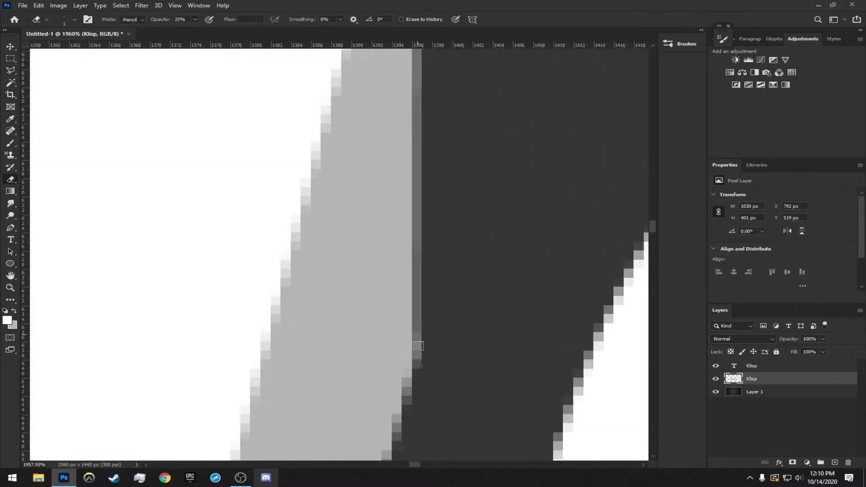
scroll(415, 354, down, 14)
Try filling a lassoed area along the S's left curve with the background gray, and undo it
scroll(412, 457, up, 4)
scroll(412, 454, up, 4)
key(l)
click(379, 451)
click(378, 317)
key(ctrl+BackSpace)
key(ctrl+z)
Lasso the gap between the S's left curve and its shadow, about 28 x 66 px, fill it with the background gray and deselect
scroll(513, 290, down, 10)
scroll(509, 187, up, 14)
click(371, 234)
click(369, 91)
key(ctrl+BackSpace)
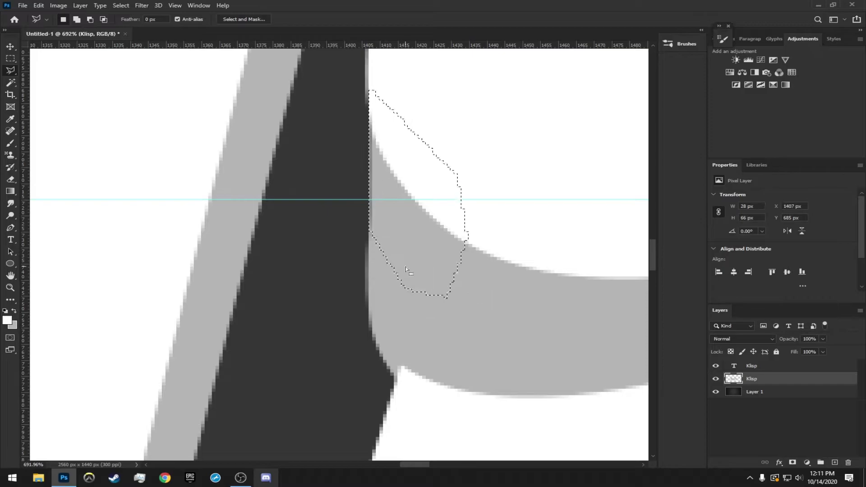
key(ctrl+d)
Lasso the small gap between the S and its shadow, fill it with the background gray and deselect
scroll(406, 185, down, 9)
scroll(390, 245, up, 10)
scroll(552, 350, down, 16)
scroll(414, 234, up, 10)
click(376, 170)
click(375, 244)
click(335, 271)
click(296, 223)
click(320, 181)
click(376, 170)
key(ctrl+BackSpace)
key(ctrl+d)
Lasso another, taller gap along the S's shadow, fill it with the background gray and deselect
scroll(380, 447, up, 6)
click(394, 371)
click(396, 195)
key(ctrl+BackSpace)
key(ctrl+d)
scroll(348, 334, down, 16)
scroll(360, 272, up, 15)
click(353, 90)
key(Escape)
scroll(490, 227, down, 14)
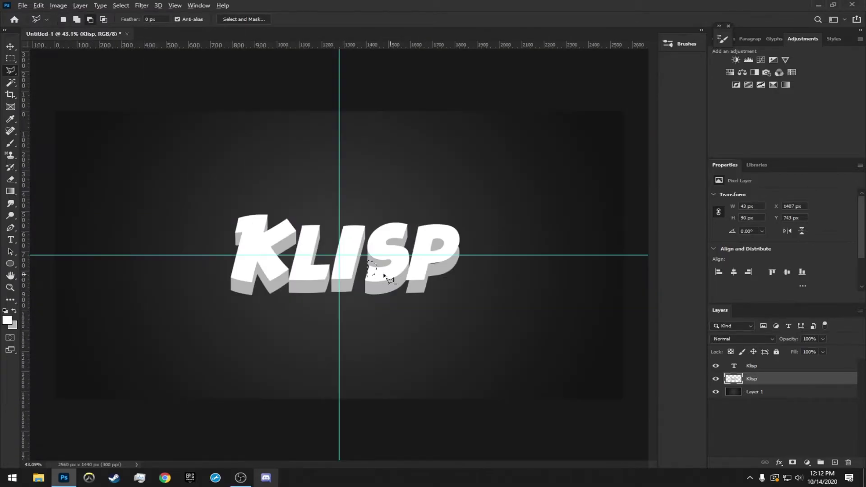
Lasso the gap joining the S's lower-left corner to its shadow, fill it with the background gray and deselect
scroll(369, 268, up, 12)
scroll(335, 248, down, 8)
scroll(333, 229, up, 12)
scroll(323, 279, up, 4)
scroll(410, 267, down, 12)
scroll(506, 316, up, 9)
click(314, 251)
click(314, 382)
key(ctrl+BackSpace)
key(ctrl+d)
Fill the remaining gaps between the P and its shadow with the background gray and deselect
scroll(505, 136, up, 6)
click(161, 250)
key(ctrl+BackSpace)
scroll(461, 211, down, 8)
click(464, 119)
scroll(469, 359, down, 15)
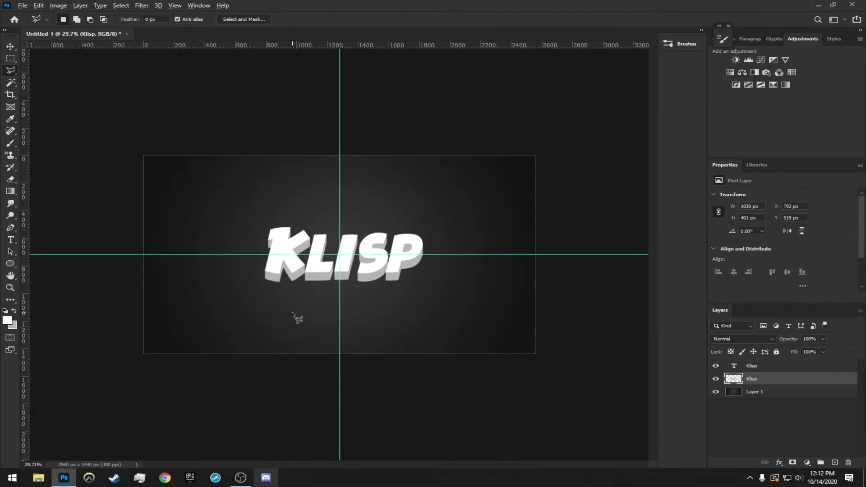
Lasso a strip about 15 x 64 px along the left edge of the P stem's shadow, and deselect it
scroll(388, 270, up, 5)
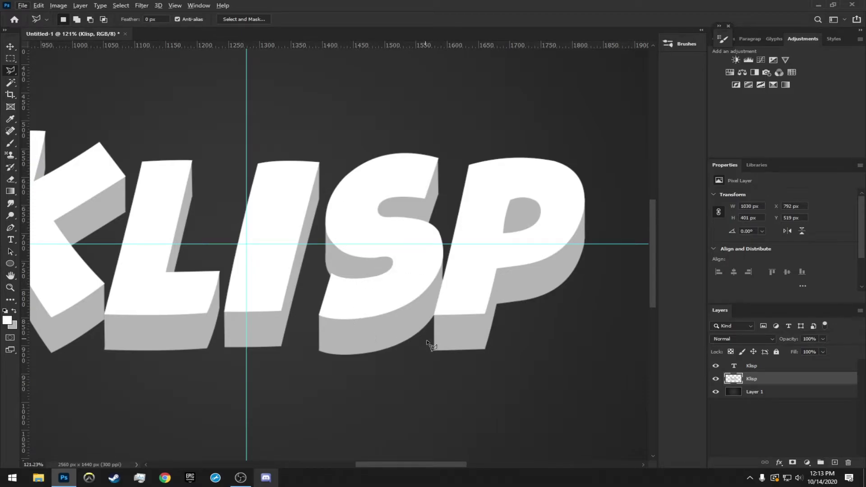
scroll(458, 333, down, 6)
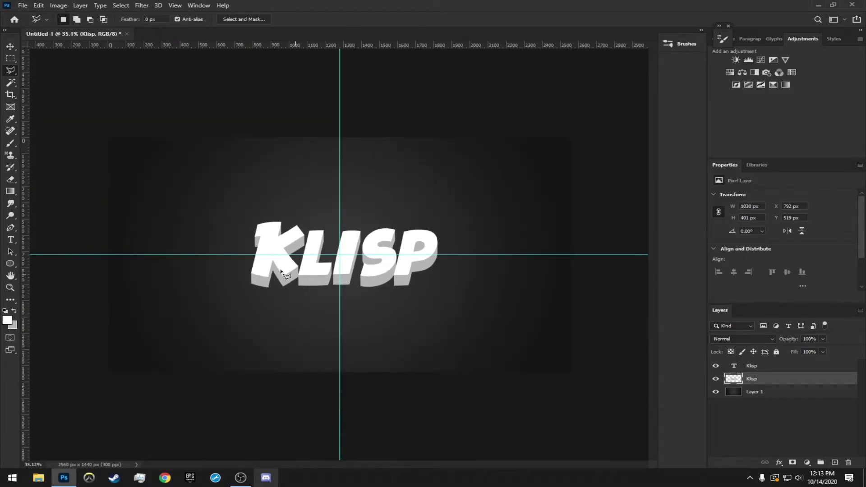
scroll(295, 276, up, 1)
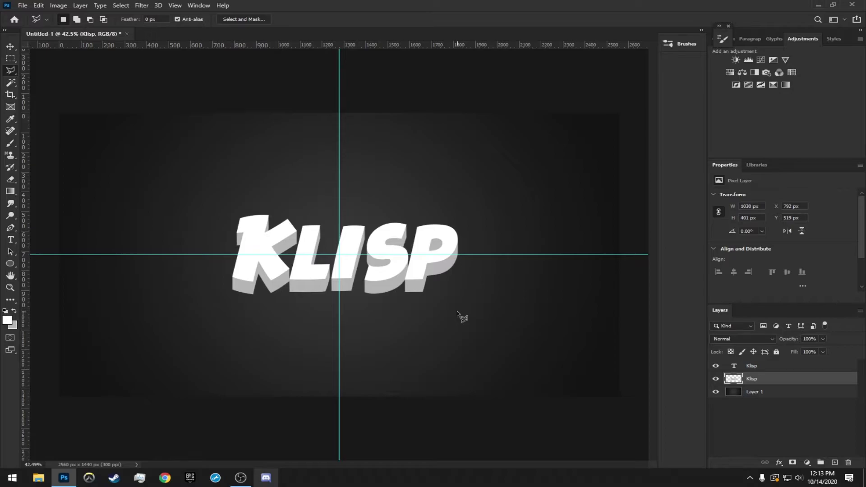
scroll(429, 298, up, 9)
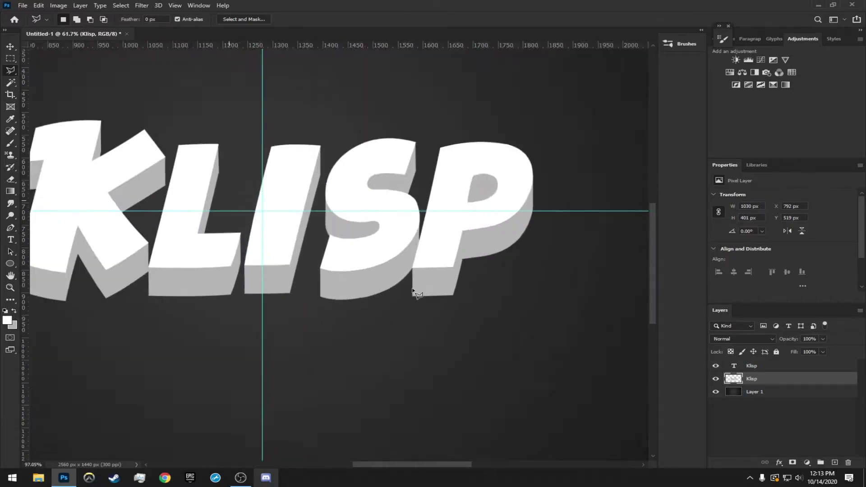
scroll(416, 269, up, 7)
click(409, 257)
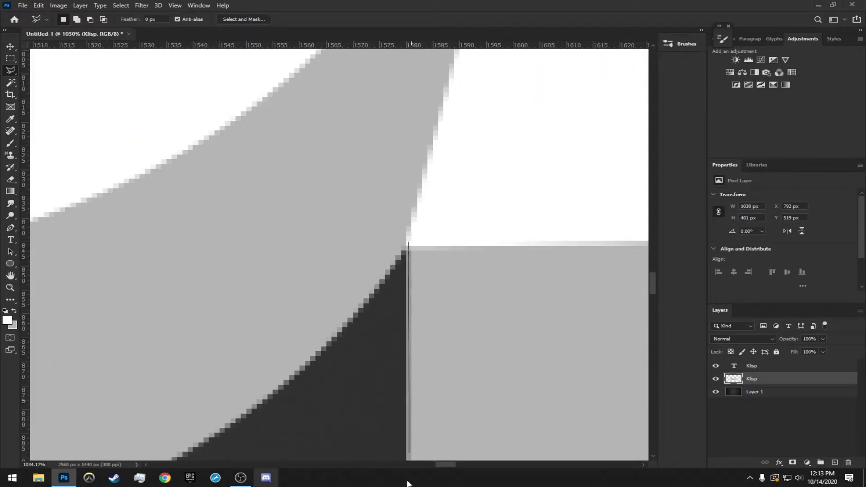
scroll(418, 396, up, 1)
click(409, 382)
click(453, 380)
click(478, 297)
click(483, 181)
click(470, 126)
click(408, 83)
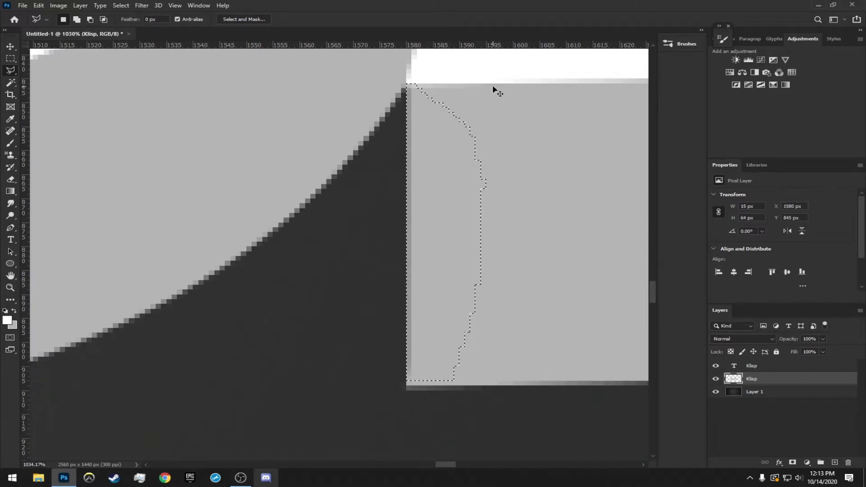
key(ctrl+d)
scroll(437, 121, down, 7)
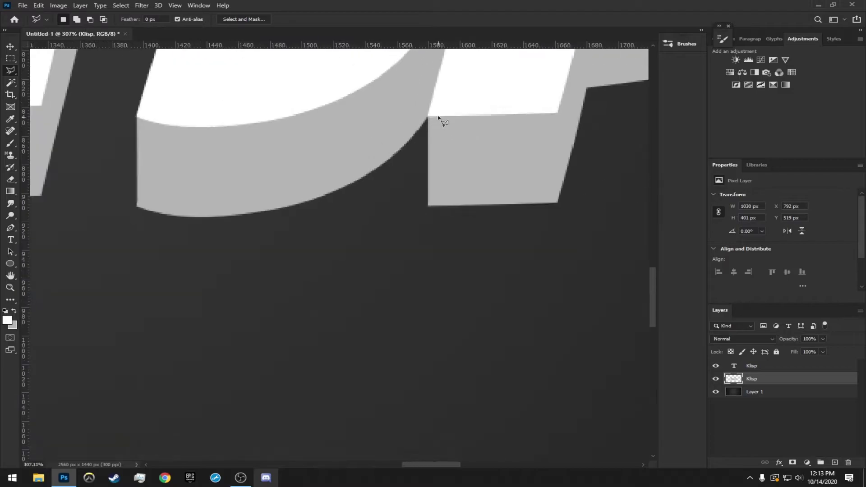
scroll(437, 121, down, 4)
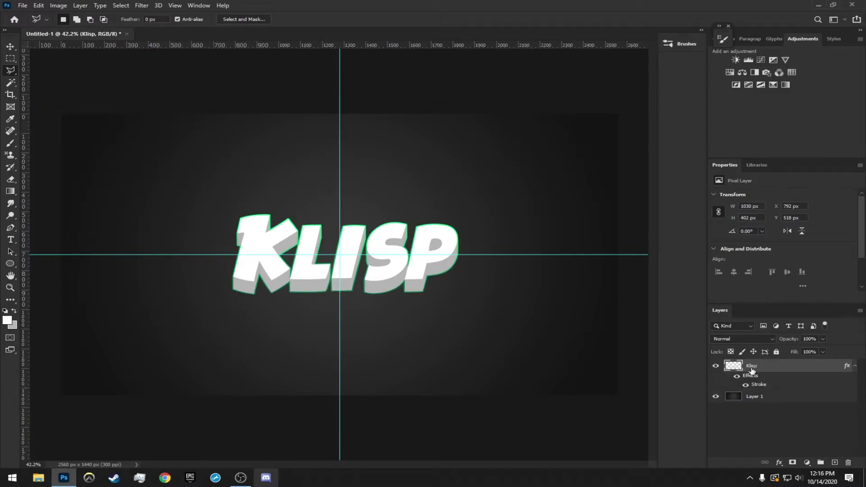
Increase the green stroke on the Klisp layer to 13 px in its layer style
right_click(757, 371)
click(690, 89)
click(526, 310)
drag(645, 258, 648, 258)
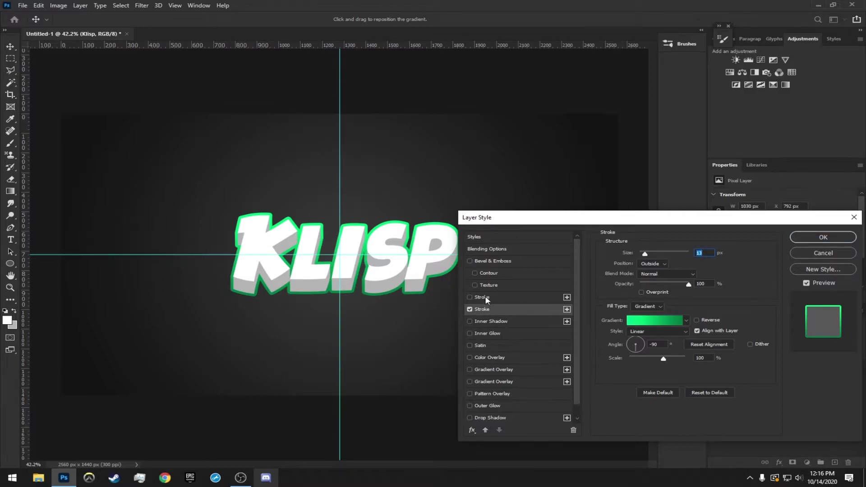
Try a Bevel & Emboss effect with a 90° angle on the Klisp layer, and switch it off
click(499, 262)
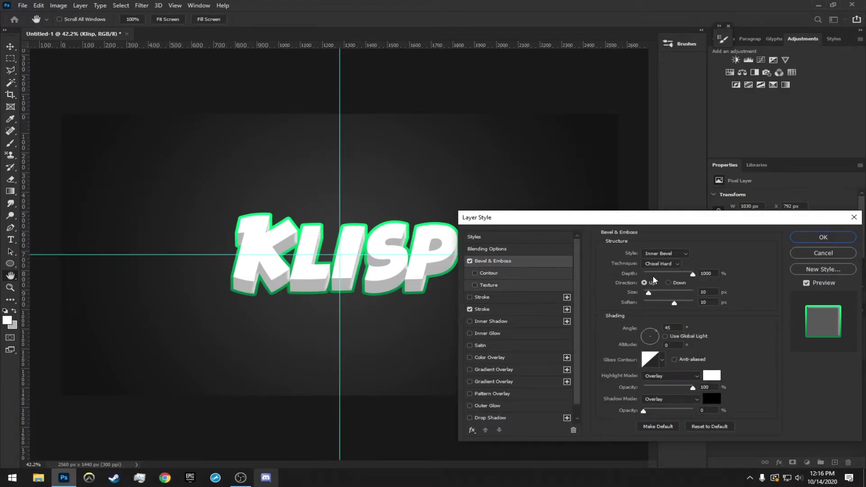
drag(673, 328, 597, 326)
text(90)
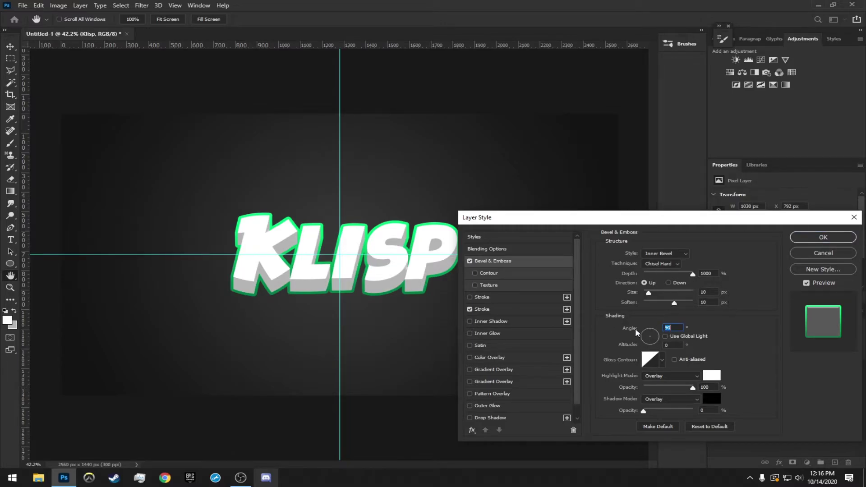
click(470, 261)
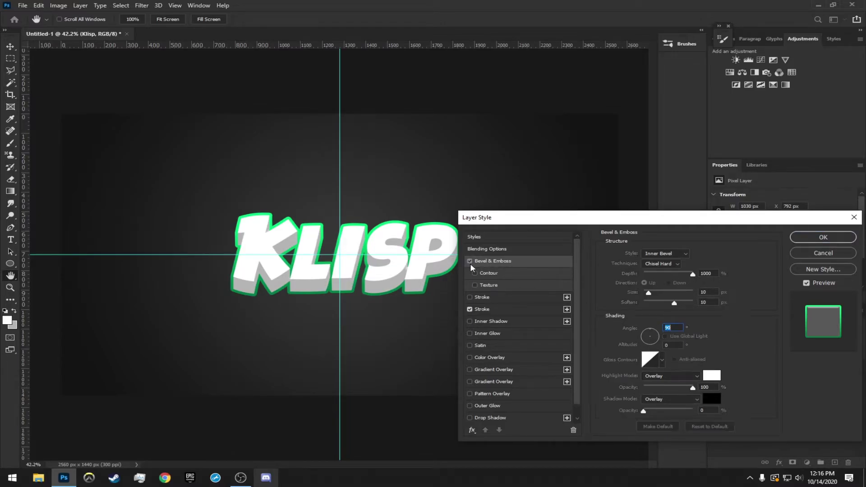
Add an inner shadow with 22% opacity and 12 px distance, plus a drop shadow with 83 px distance, 33% spread and 163 px size
click(480, 322)
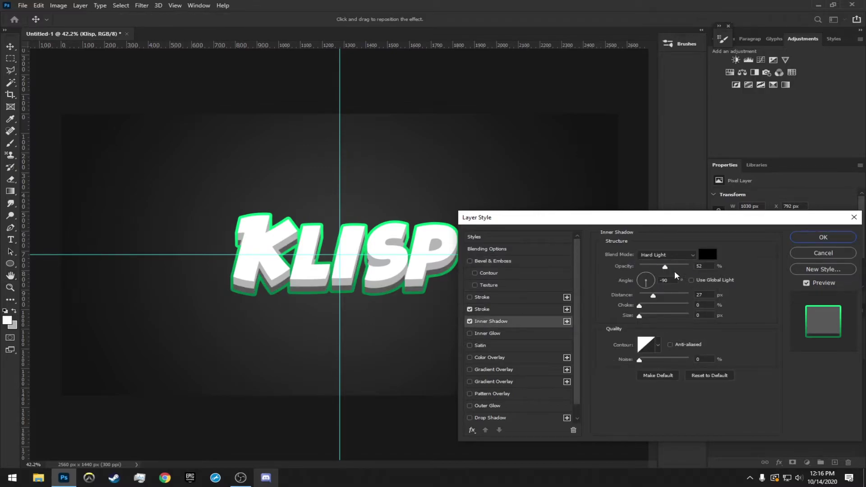
drag(660, 268, 646, 297)
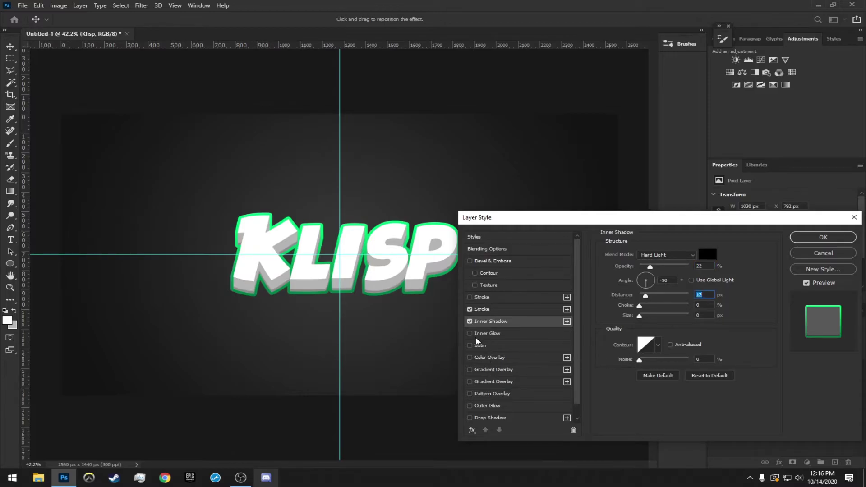
click(486, 418)
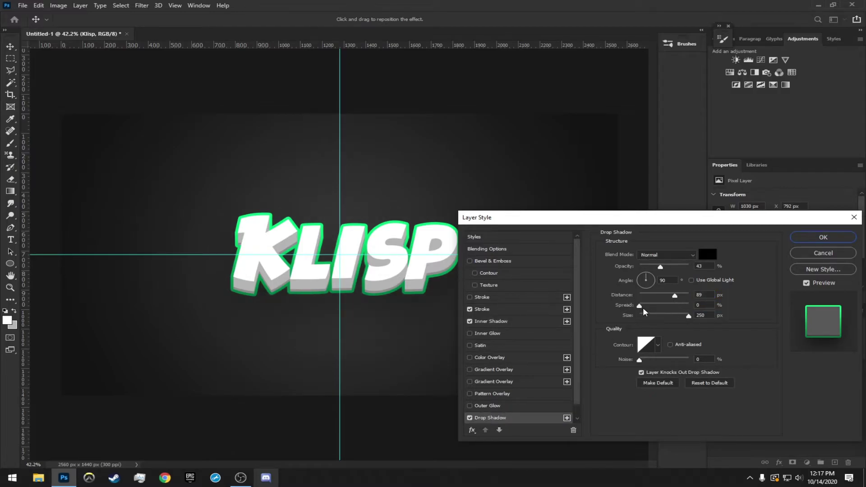
mouse_move(665, 309)
mouse_down()
mouse_move(655, 321)
mouse_move(674, 296)
mouse_move(683, 318)
mouse_move(671, 318)
mouse_up()
key(Tab)
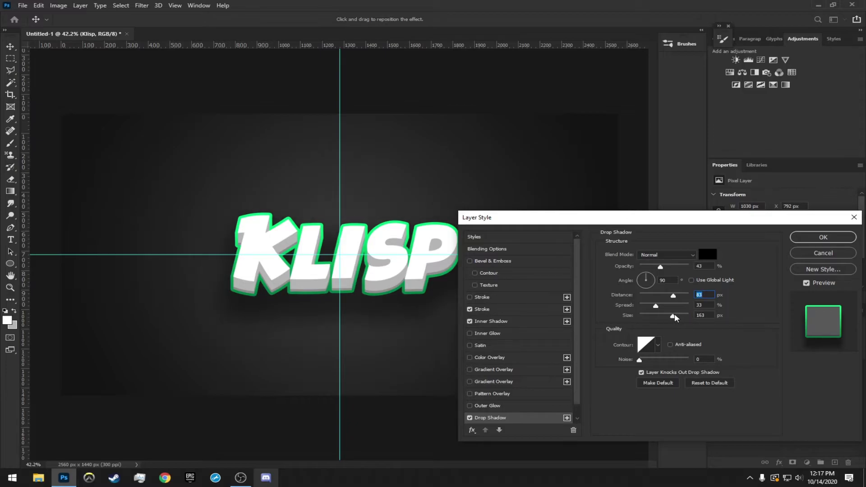
Add an outer glow in green 00ff8a with 25% opacity, 39% spread and 46 px size, and apply the layer style
click(497, 407)
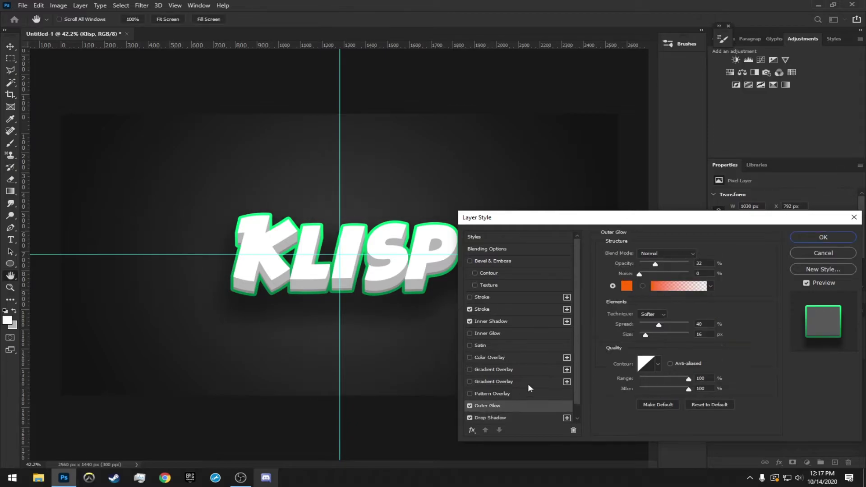
click(624, 286)
click(580, 282)
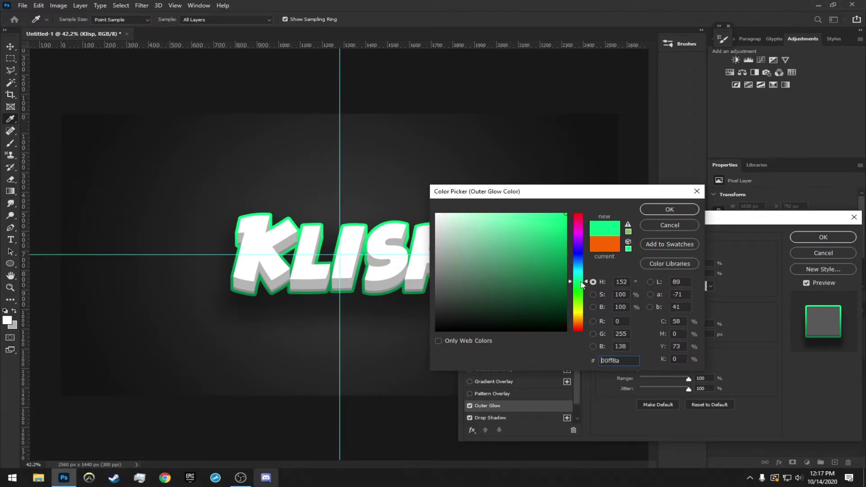
click(669, 210)
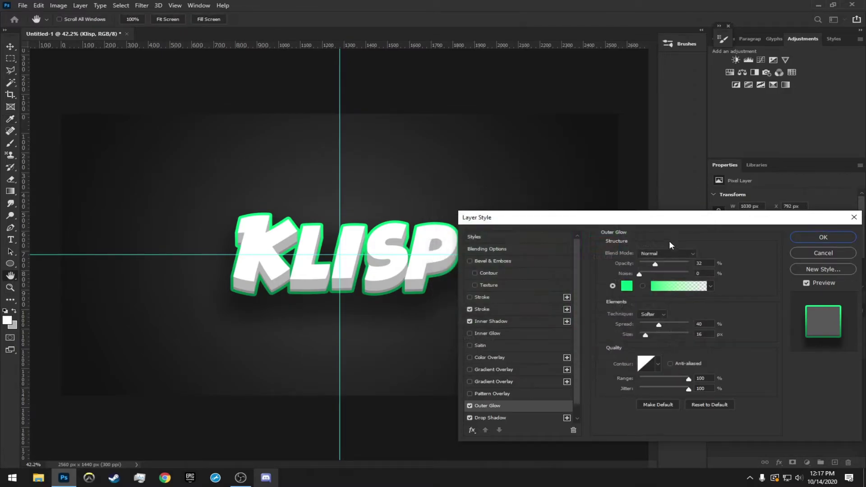
click(653, 265)
drag(681, 326, 651, 332)
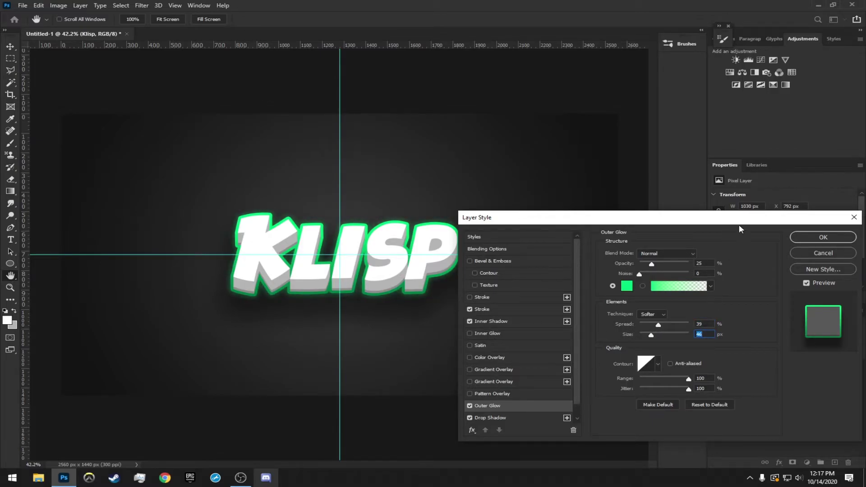
click(821, 237)
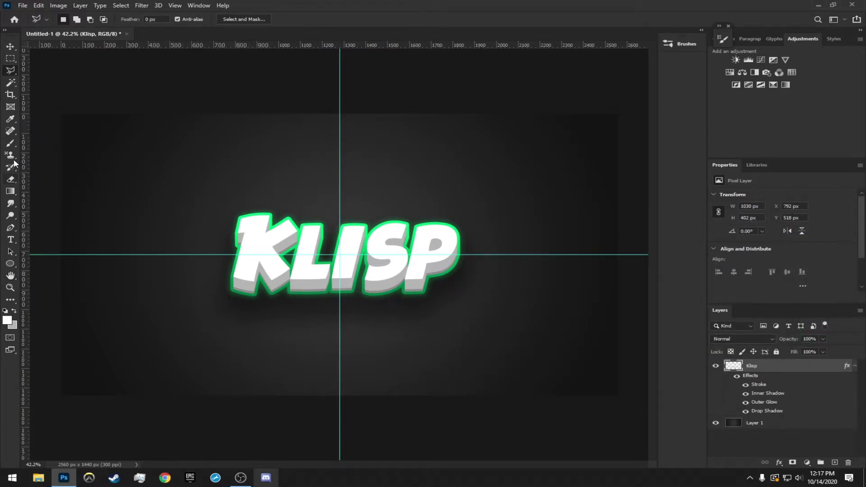
Create a new layer between the Klisp layer and Layer 1, and collapse the Klisp layer's effects list
click(6, 228)
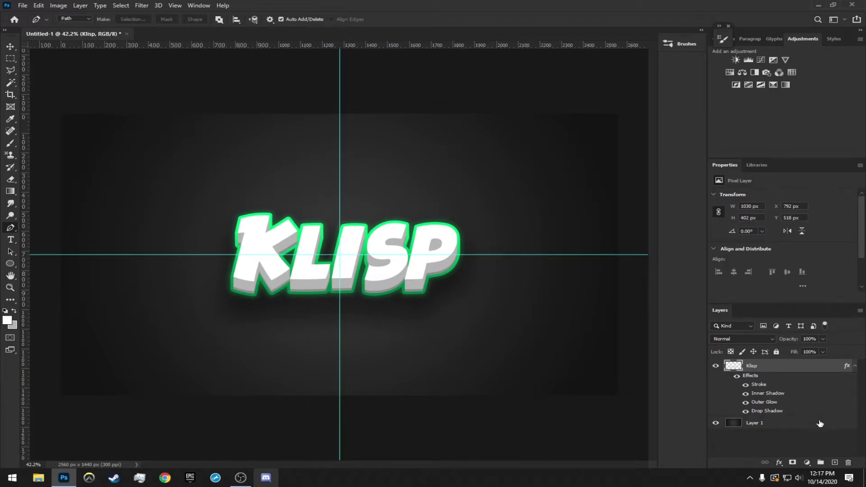
click(835, 462)
drag(752, 365, 763, 428)
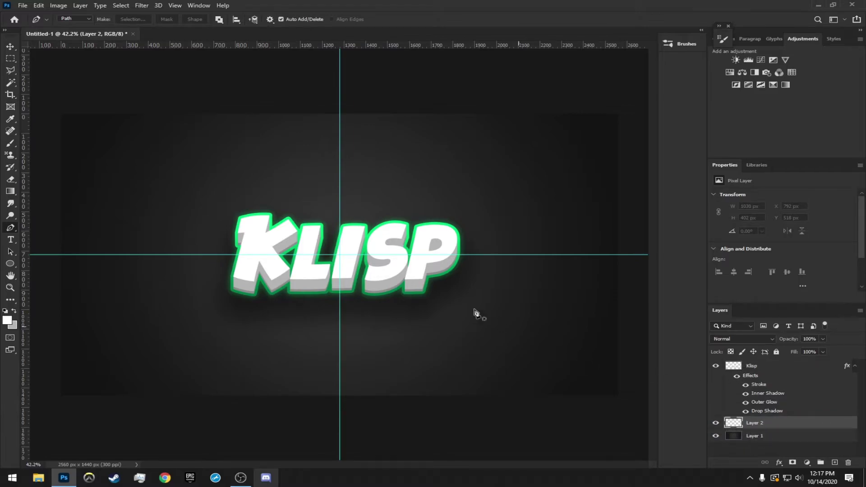
click(854, 367)
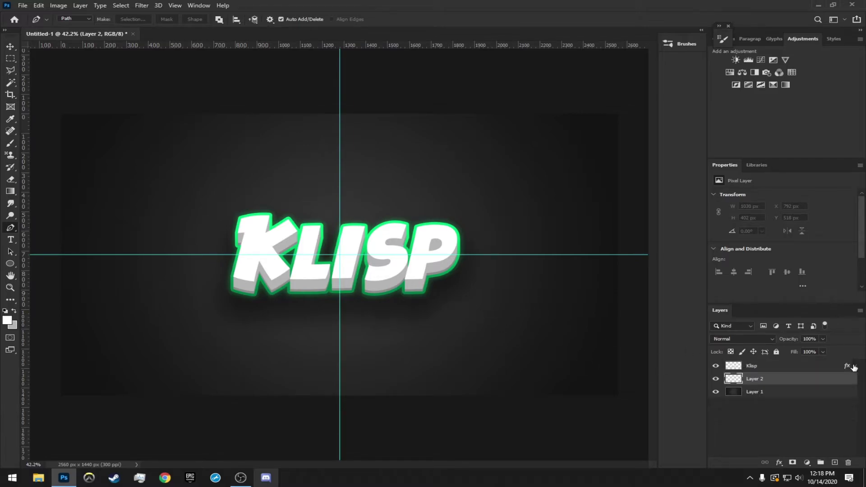
click(60, 110)
drag(232, 413, 447, 433)
key(Escape)
key(Escape)
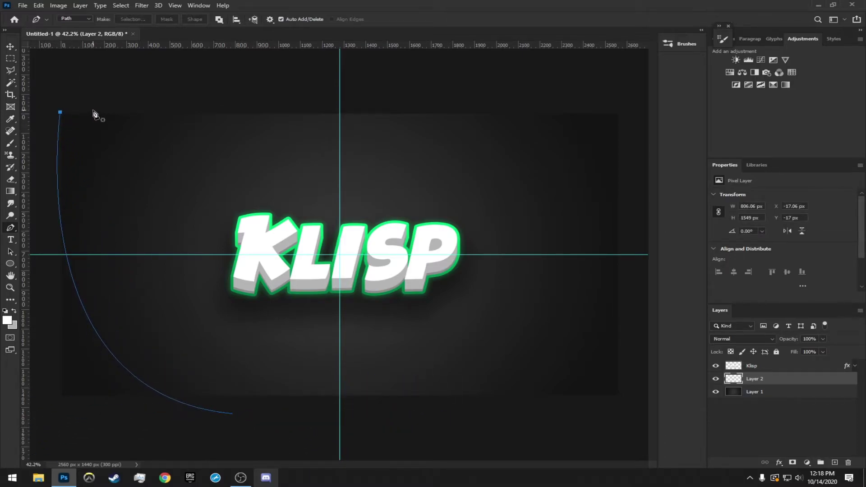
Draw a closed pen path about 1454 x 1717 px around the canvas's left side, its inner edge curving from the top down to the bottom edge
click(110, 107)
drag(312, 408, 489, 439)
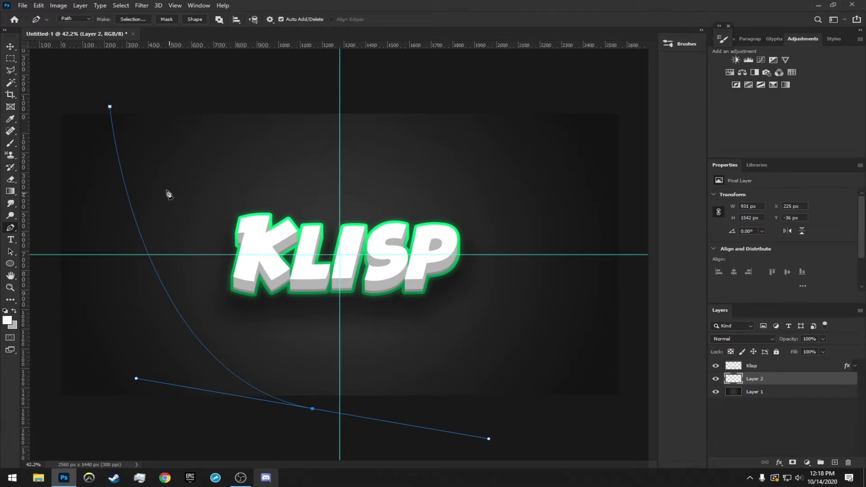
click(36, 430)
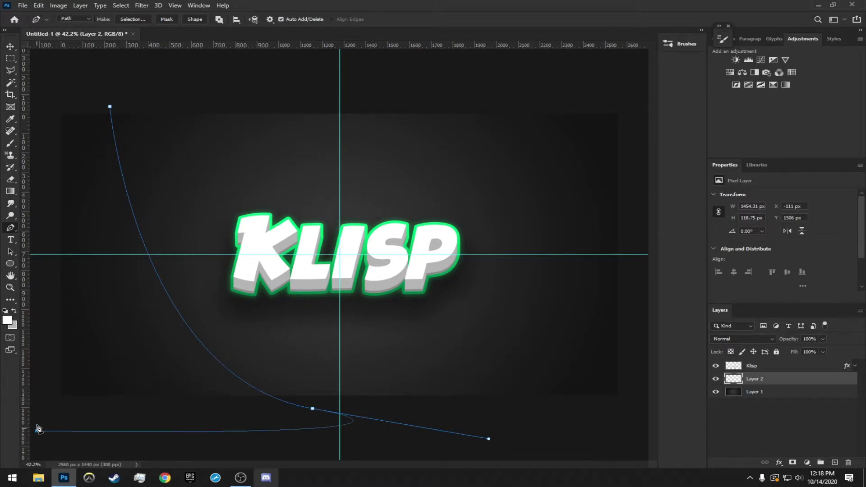
click(41, 96)
click(81, 97)
click(110, 107)
click(116, 148)
Convert the pen path into a new anti-aliased selection with a 0 px feather radius
right_click(145, 200)
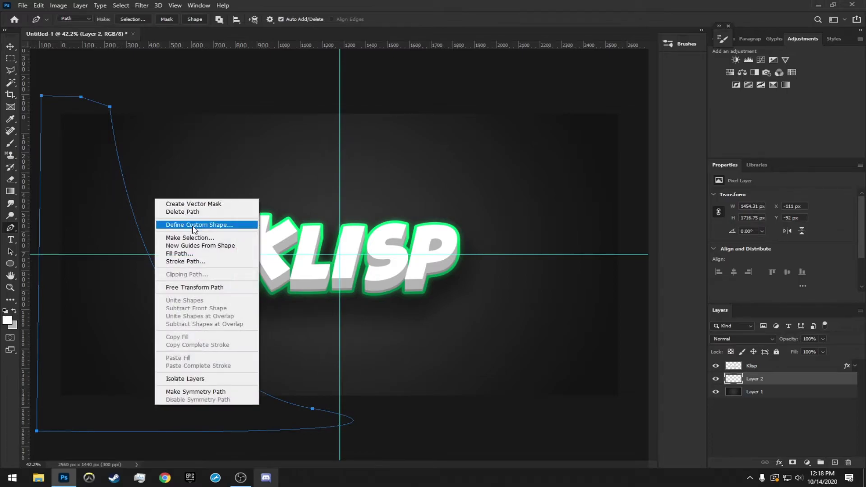
click(202, 241)
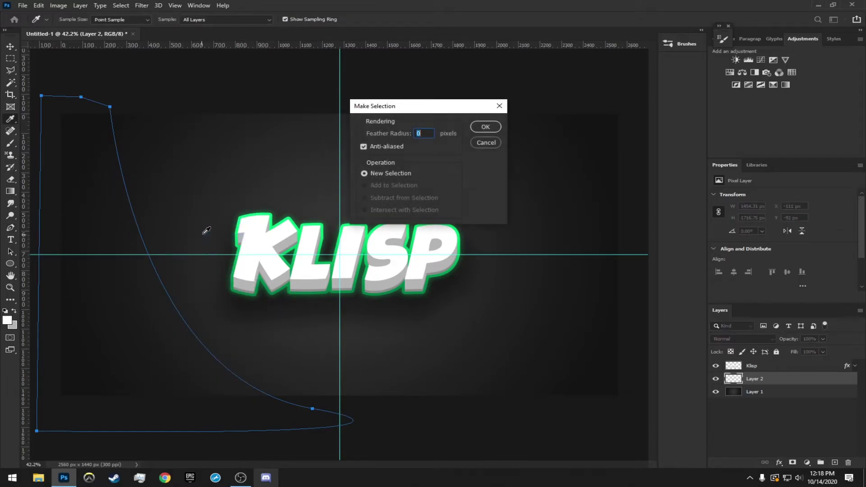
click(483, 128)
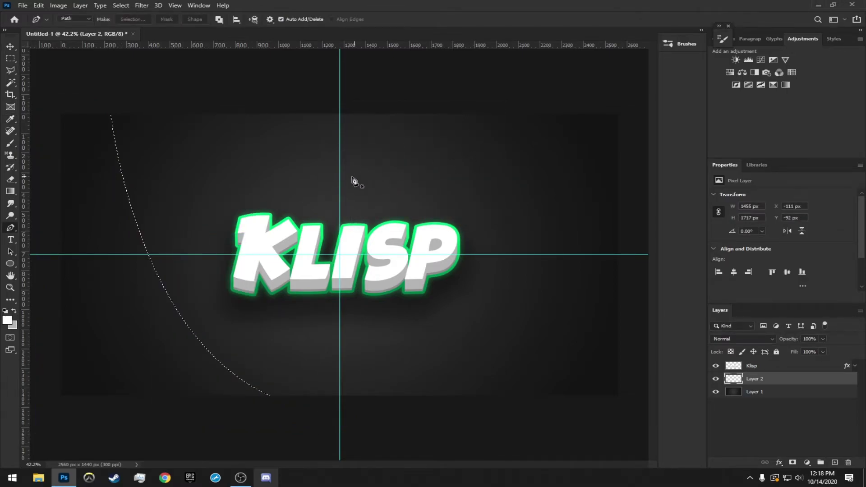
Set the background color to green 00ff84 and fill the selection on Layer 2 with it
click(12, 324)
drag(579, 273, 582, 285)
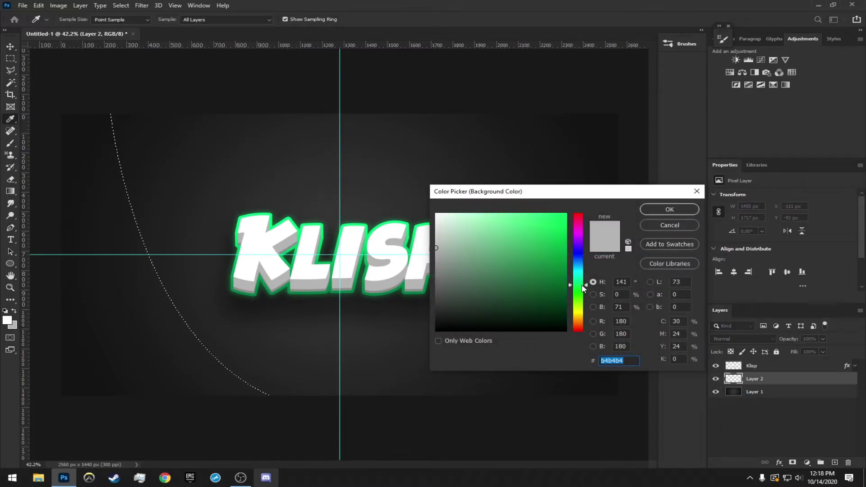
text(00ff96)
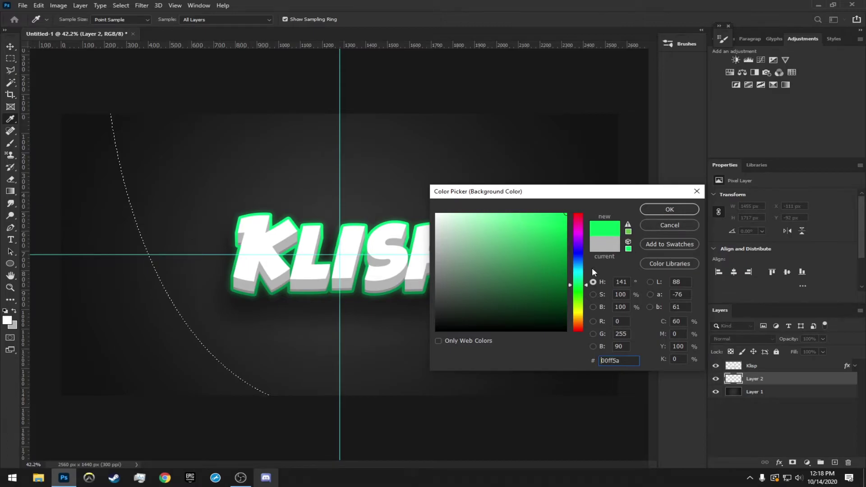
drag(578, 279, 585, 284)
drag(586, 279, 586, 281)
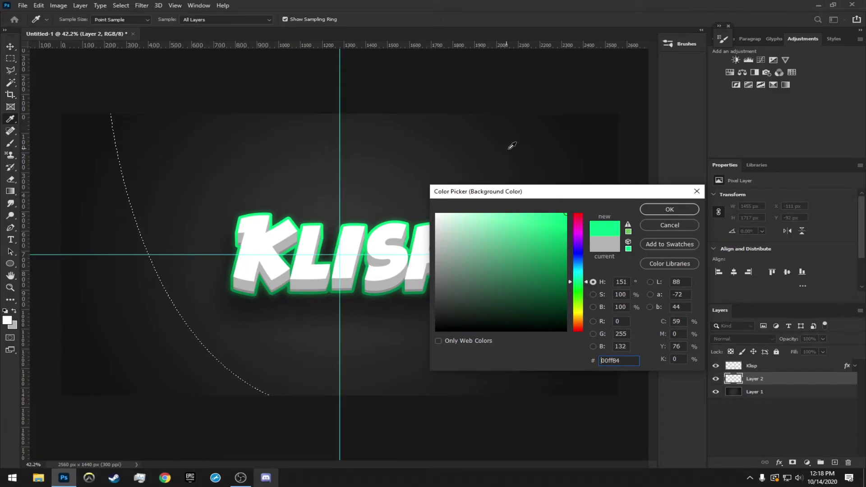
click(670, 210)
key(p)
key(ctrl+BackSpace)
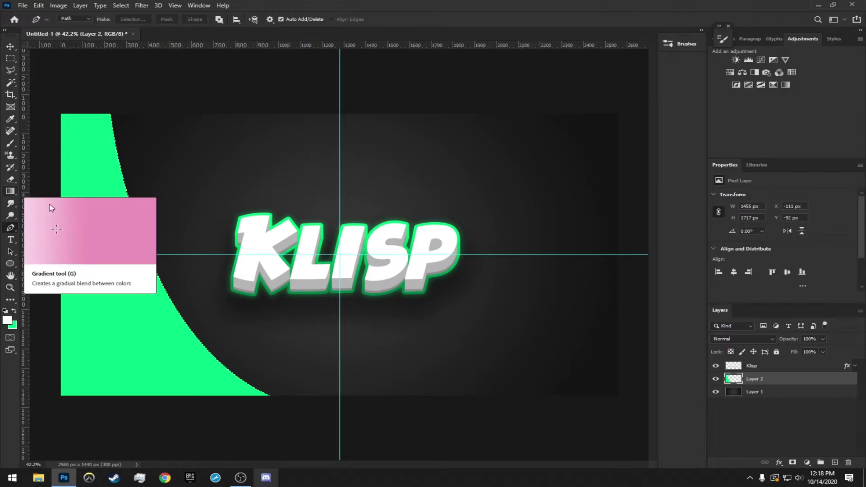
Set the Gradient tool to the green bright-to-dark gradient preset
click(10, 191)
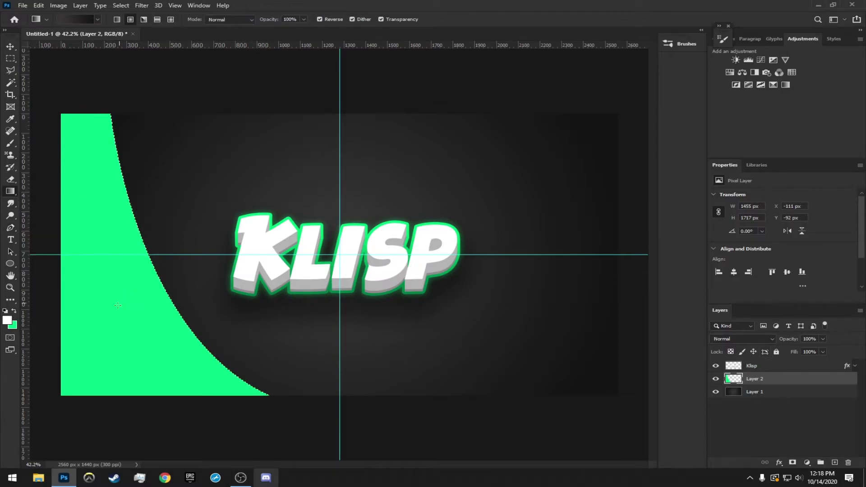
click(77, 19)
scroll(611, 237, down, 3)
scroll(611, 238, down, 2)
click(580, 245)
click(703, 180)
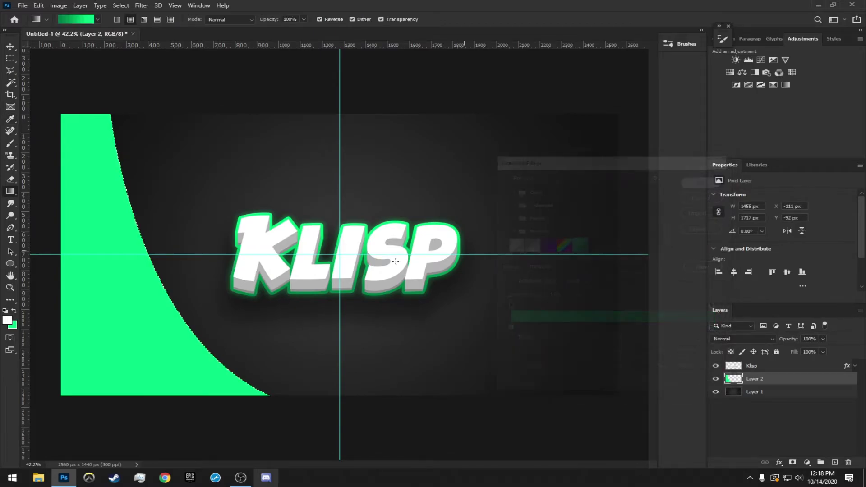
Try the reversed radial gradient across the selected green shape, undo it and turn off the Reverse option
drag(110, 305, 319, 246)
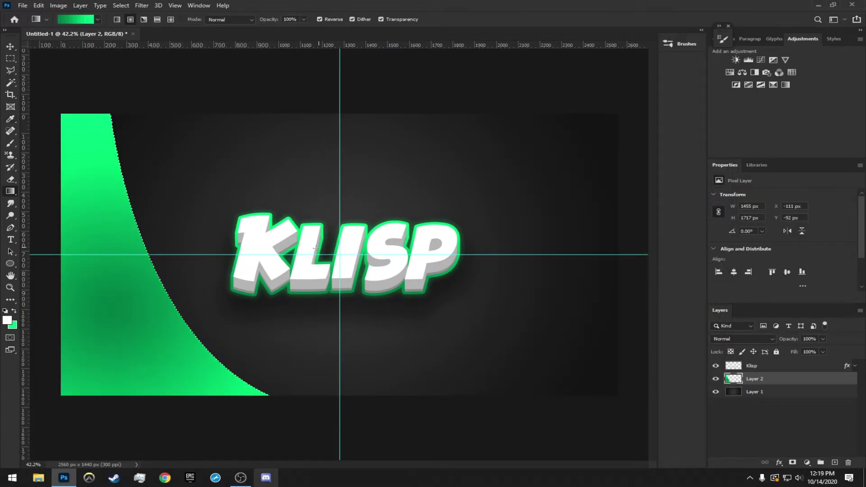
key(ctrl+z)
click(320, 20)
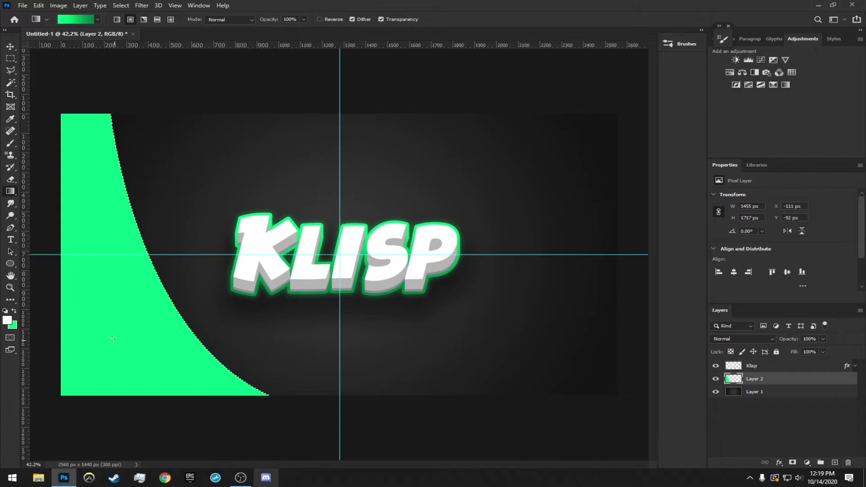
Fill the selected shape with a radial green gradient, brightest near its lower middle and darker toward the corners, and deselect
drag(135, 288, 56, 368)
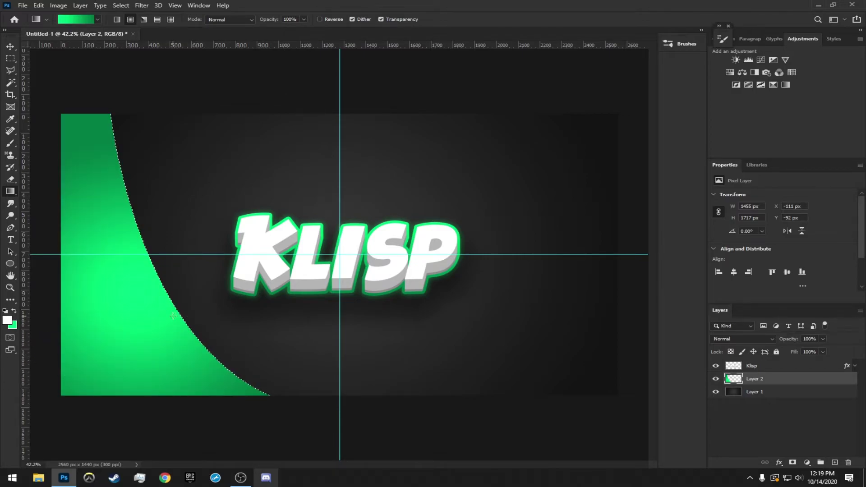
key(ctrl+z)
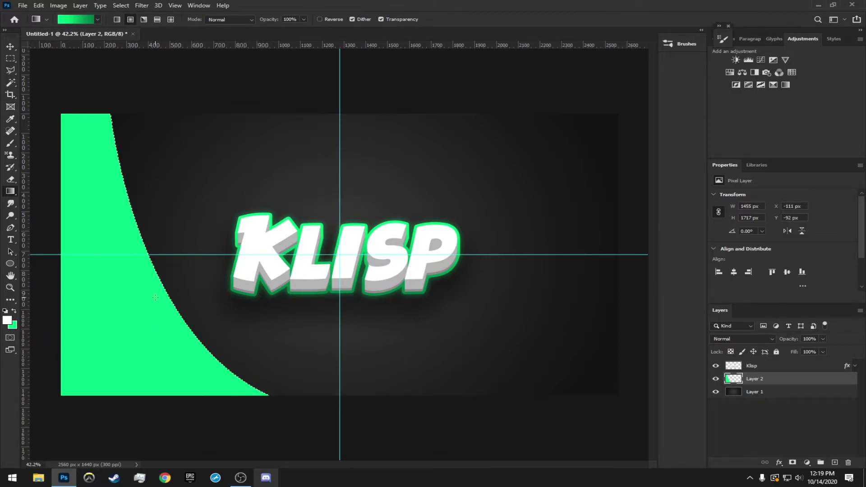
drag(153, 311, 15, 408)
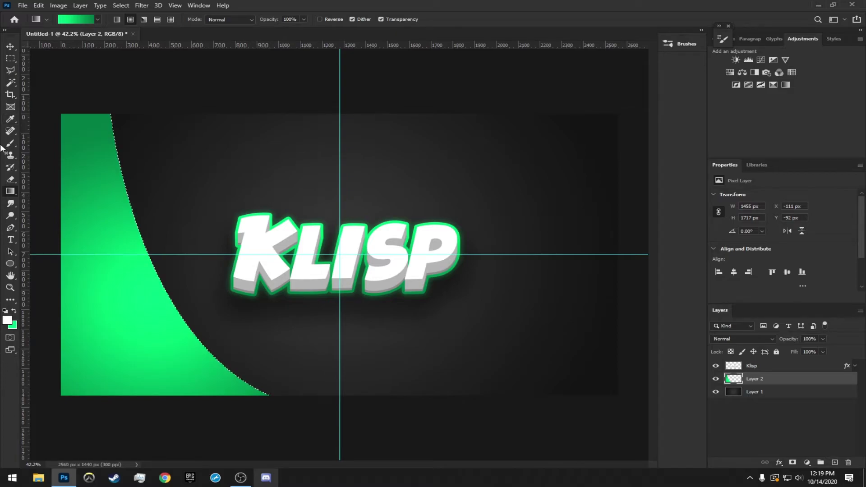
key(ctrl+d)
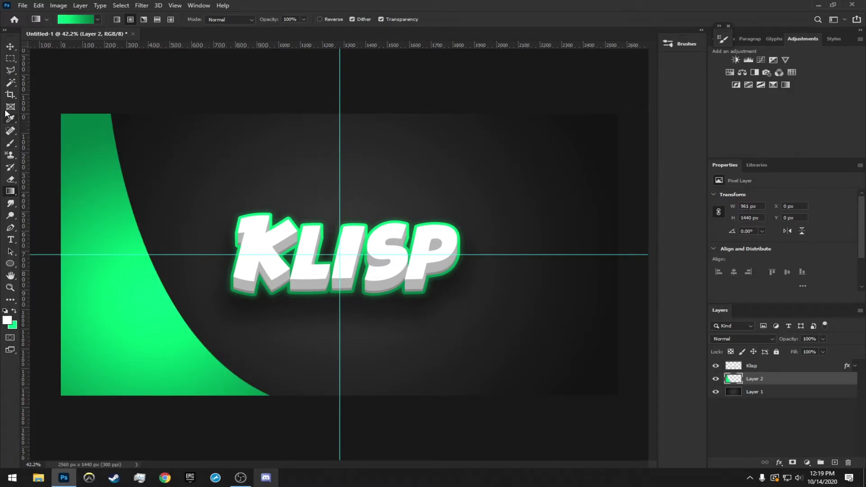
Draw a closed curved Pen path around the green shape's lower-left area and convert it to a selection with 0 px feather
click(11, 71)
click(11, 228)
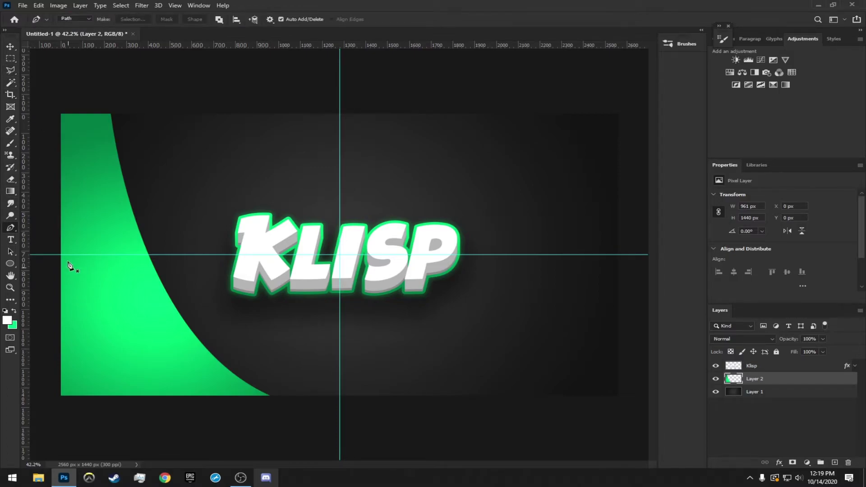
click(51, 197)
drag(244, 428, 389, 416)
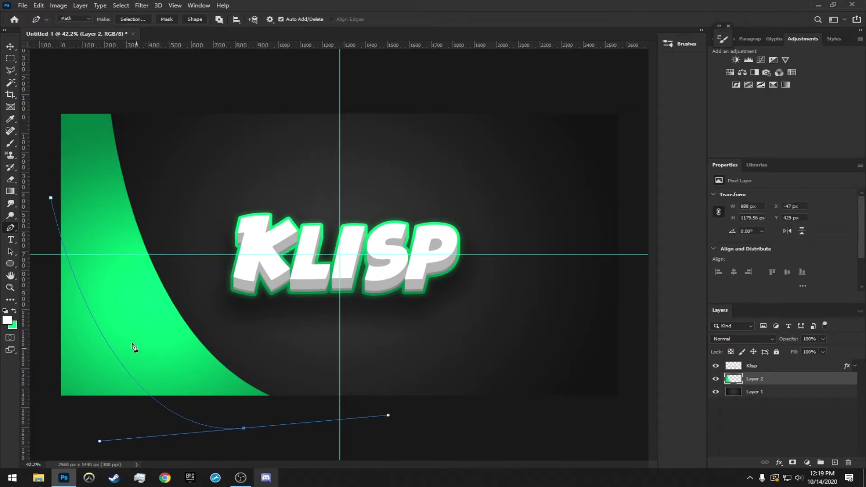
click(53, 438)
click(55, 339)
click(38, 180)
right_click(156, 268)
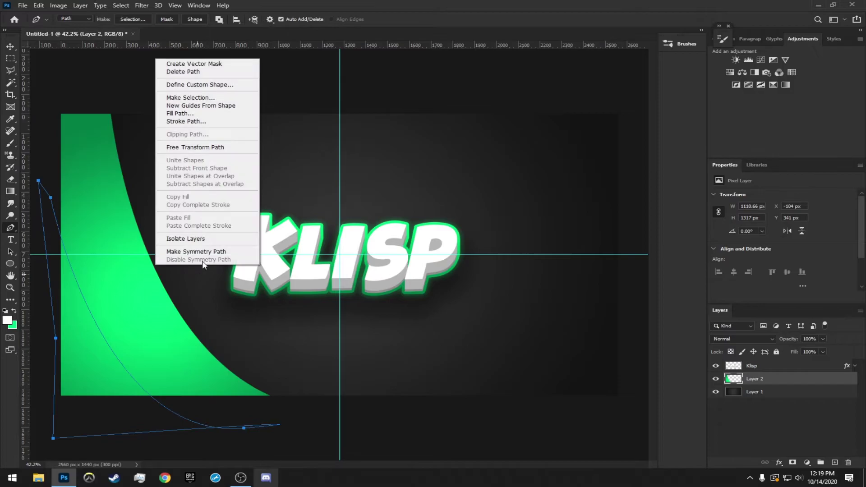
click(180, 95)
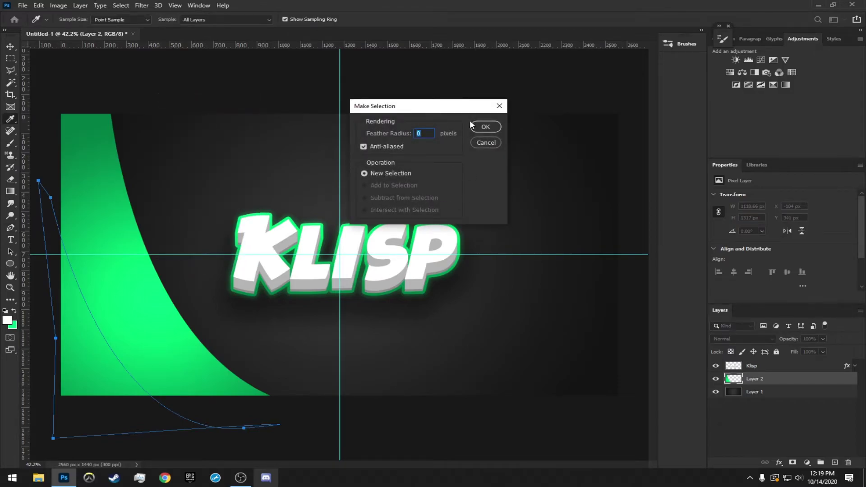
click(482, 127)
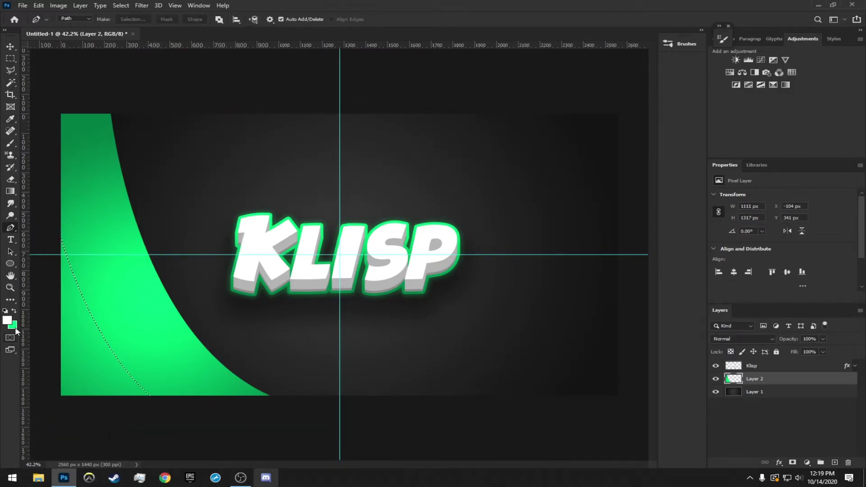
Set the Gradient tool to the dark gray preset "gray" and turn on the Reverse option
click(10, 191)
click(76, 20)
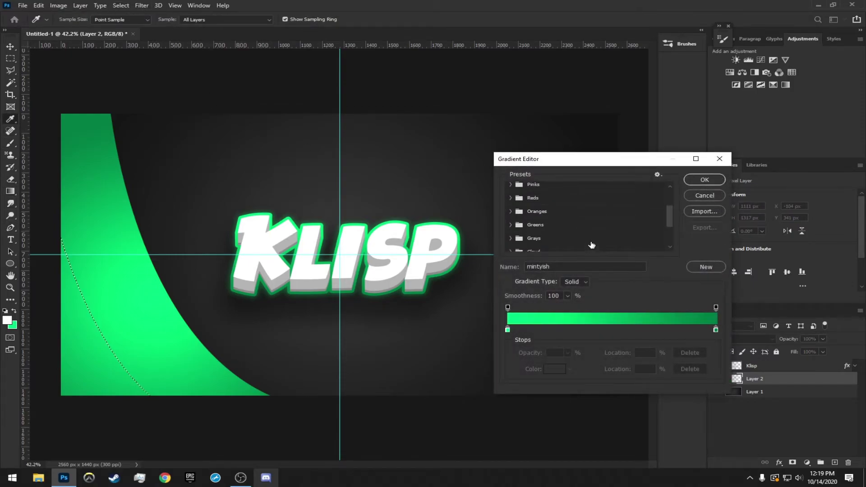
click(530, 230)
click(594, 243)
click(704, 180)
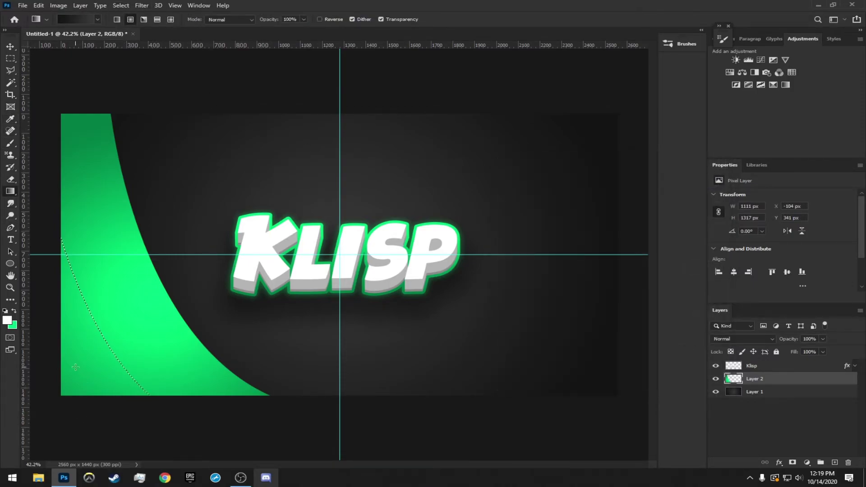
click(333, 21)
Try several reversed dark gray radial gradients in the selected lower-left area of the green shape, undoing each one
key(Delete)
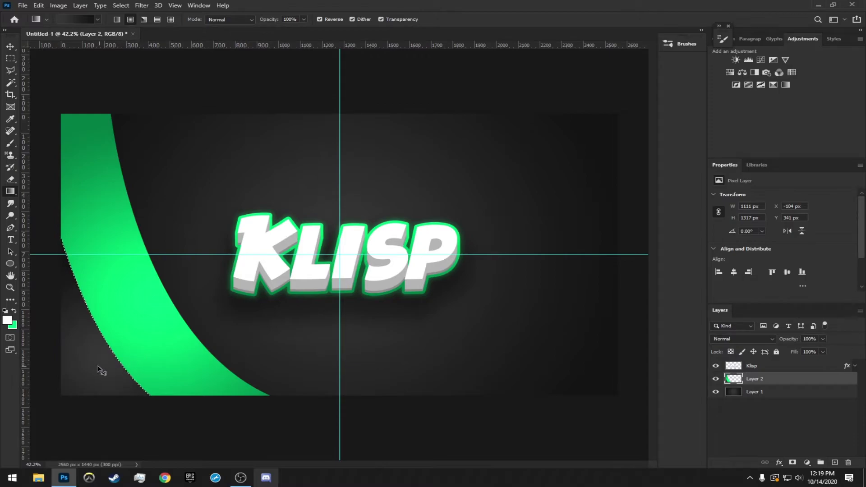
key(ctrl+z)
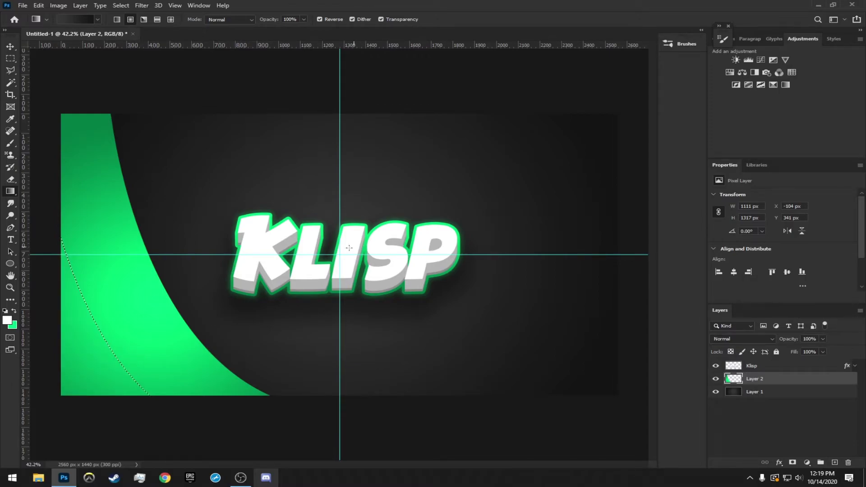
key(Delete)
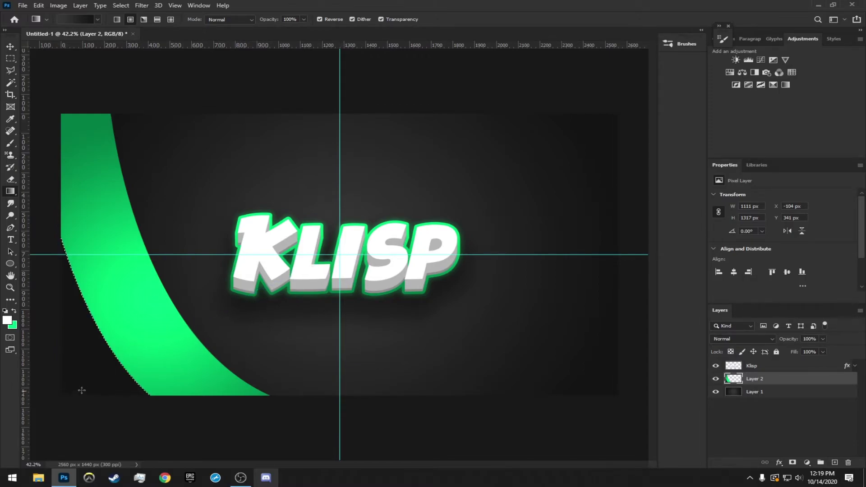
key(ctrl+z)
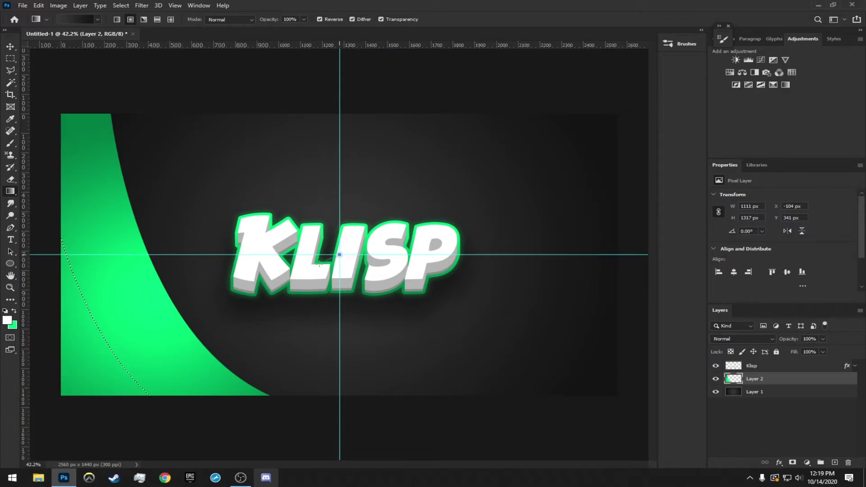
key(Delete)
key(ctrl+z)
key(Delete)
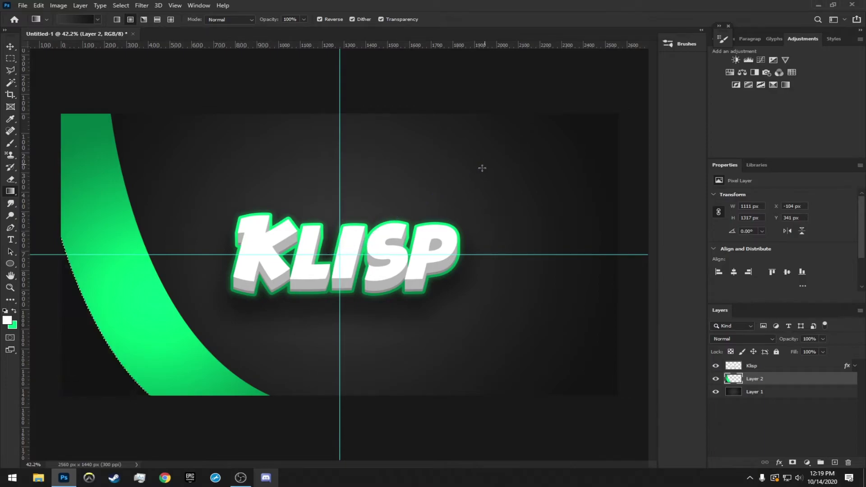
key(ctrl+z)
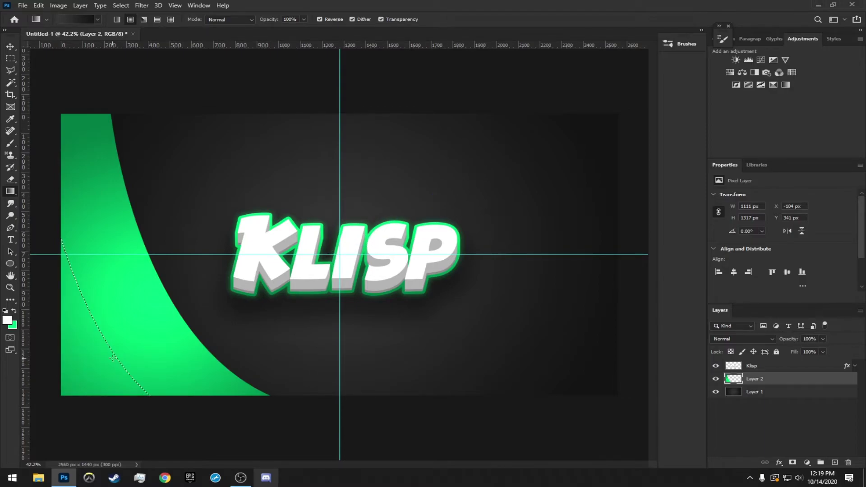
drag(192, 329, 339, 255)
key(ctrl+z)
drag(284, 274, 109, 347)
key(ctrl+z)
drag(83, 375, 190, 341)
key(ctrl+z)
drag(91, 354, 216, 275)
key(ctrl+z)
Fill the selected lower-left area with a reversed dark gray radial gradient running diagonally from inside it up to the Klisp text
drag(101, 349, 258, 263)
key(ctrl+z)
key(ctrl+shift+z)
key(ctrl+z)
key(ctrl+shift+z)
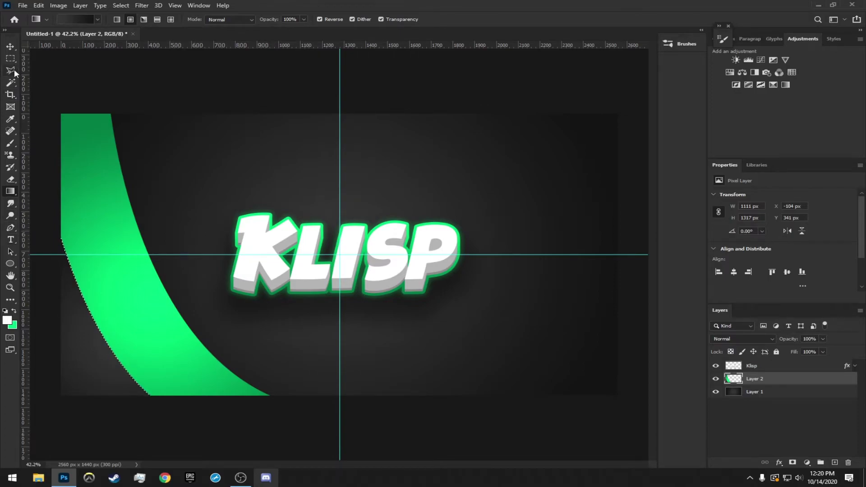
Try selecting a looped Pen path area across the upper part of the green band, and deselect it
click(11, 228)
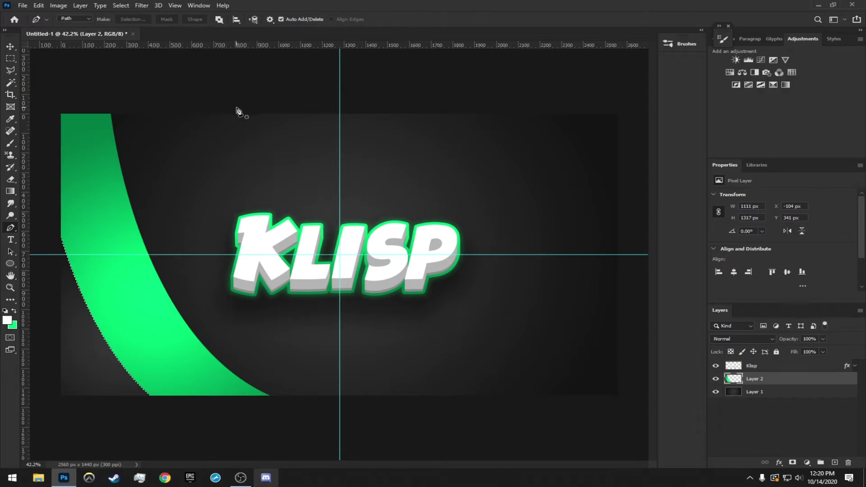
click(130, 250)
drag(310, 84, 351, 129)
click(106, 82)
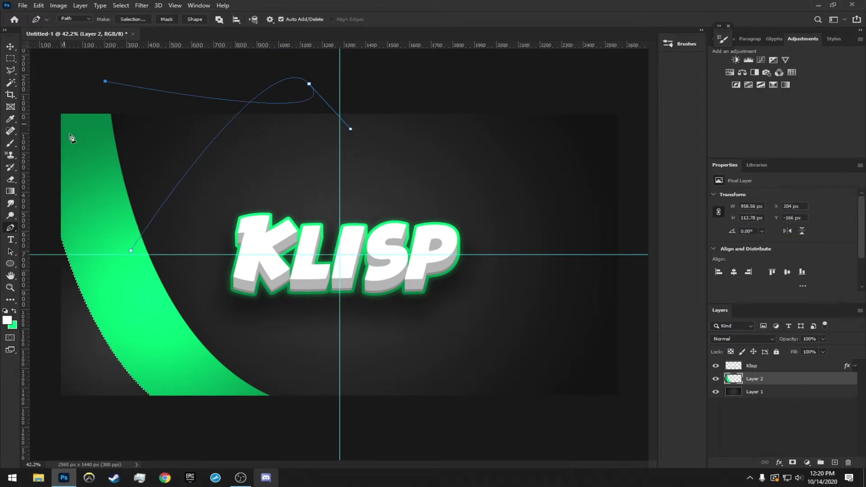
click(81, 232)
click(131, 250)
right_click(178, 230)
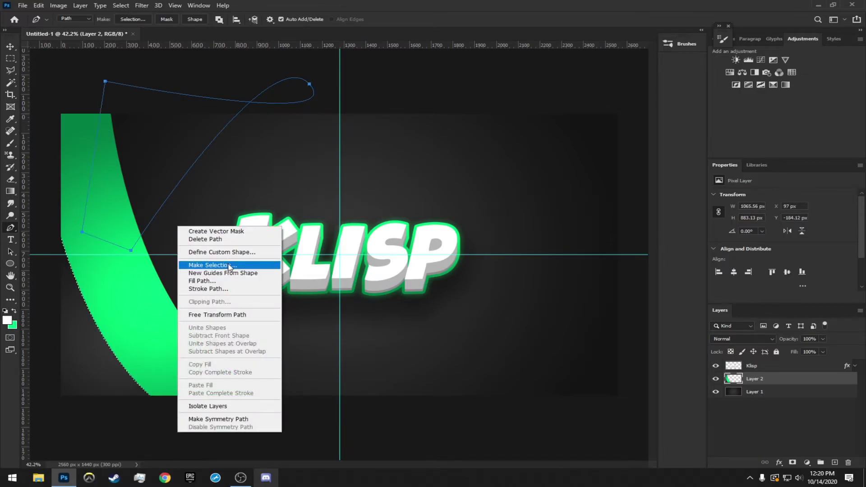
click(212, 265)
click(486, 127)
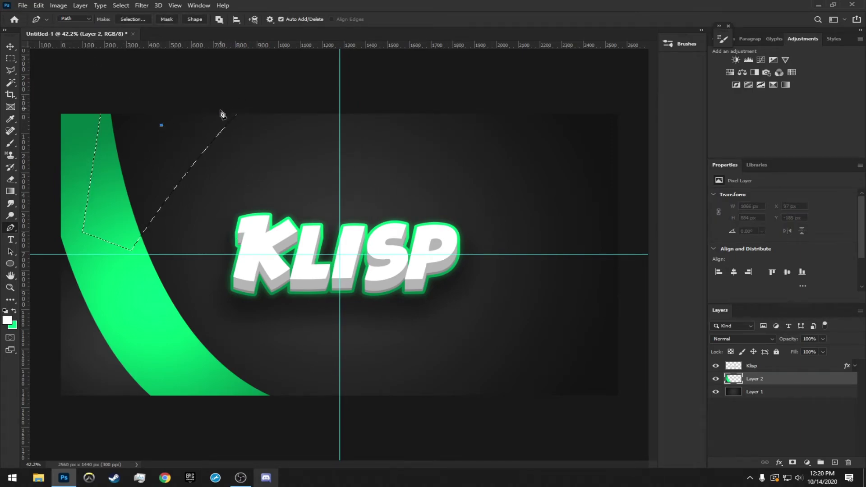
key(ctrl+d)
click(253, 97)
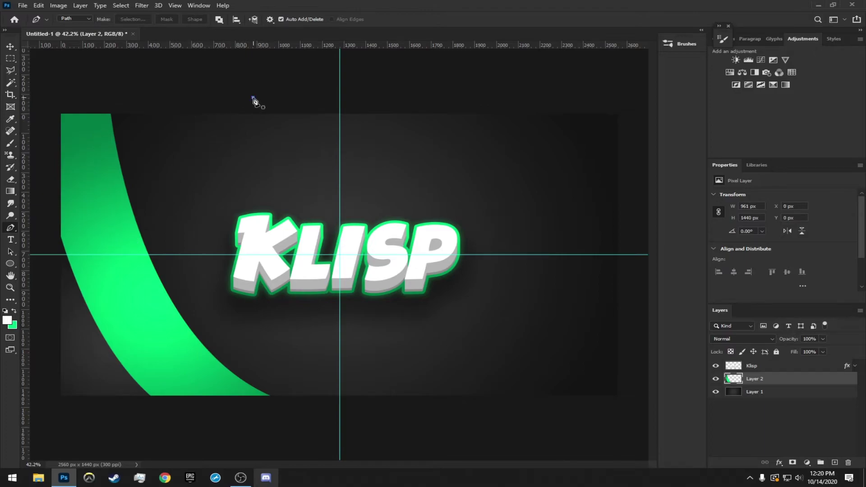
drag(113, 202, 170, 220)
key(Escape)
key(Escape)
drag(294, 102, 121, 354)
key(Escape)
key(Escape)
Draw a closed Pen path curving from above the canvas down into the upper green band and convert it to a selection with 0 px feather
click(293, 102)
click(66, 121)
click(105, 53)
click(229, 72)
click(294, 102)
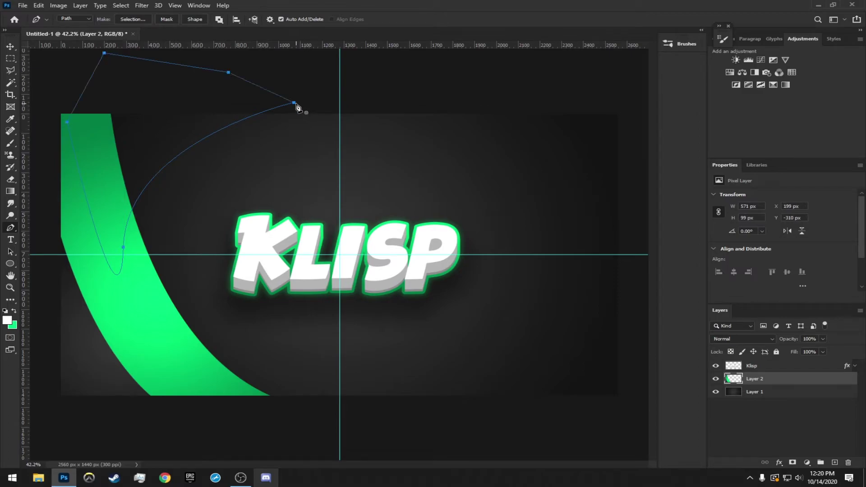
right_click(261, 188)
click(309, 226)
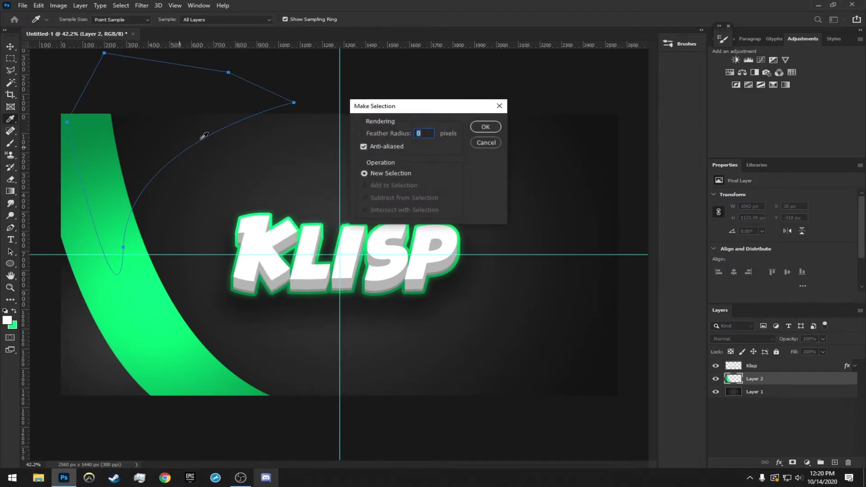
click(484, 127)
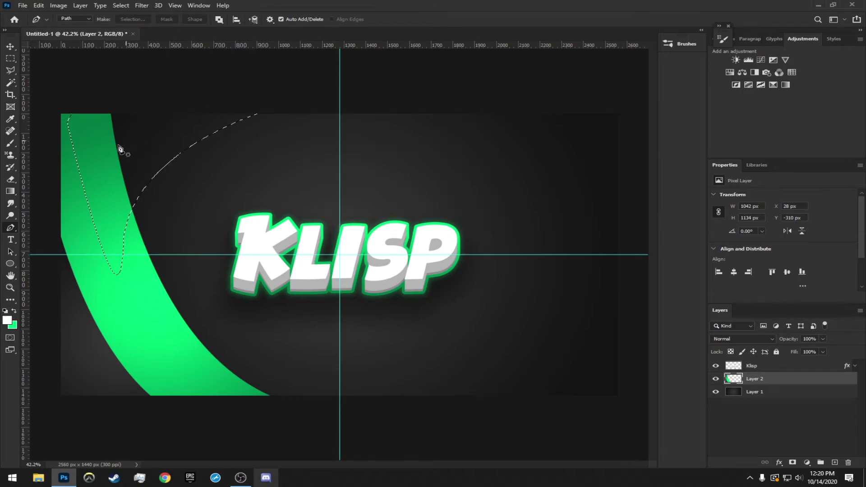
Try the dark gray radial gradient in the new selection on Layer 2 and undo it
click(11, 191)
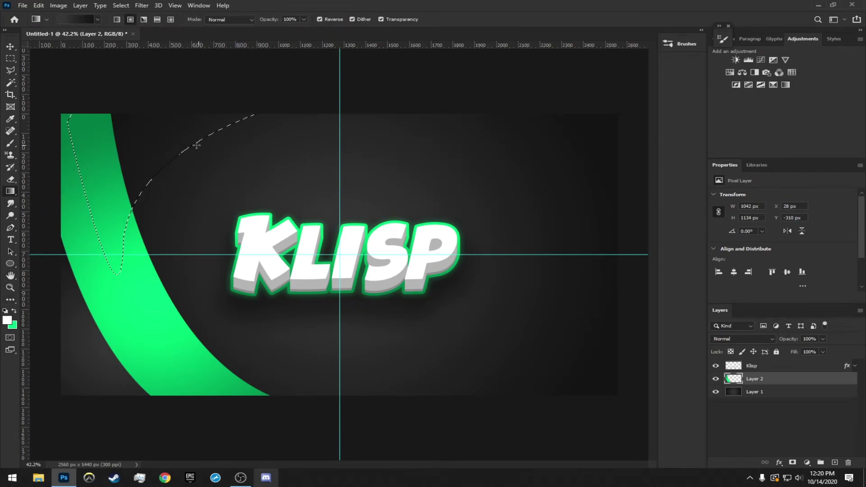
drag(181, 149, 180, 64)
key(ctrl+z)
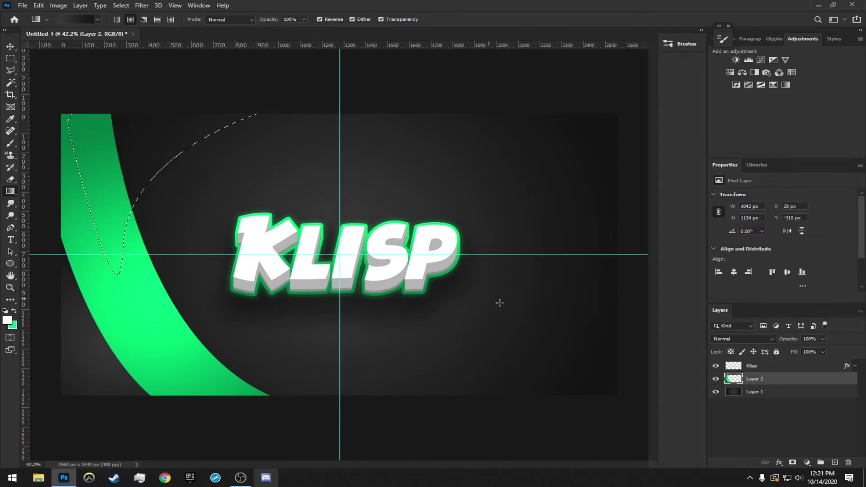
Create a new layer and place it directly beneath Layer 2
click(835, 463)
drag(786, 383, 776, 399)
Try dark gray radial gradients from several starting points in the selection on the new layer, undoing each one
drag(194, 195, 220, 230)
key(ctrl+z)
drag(208, 183, 353, 315)
key(ctrl+z)
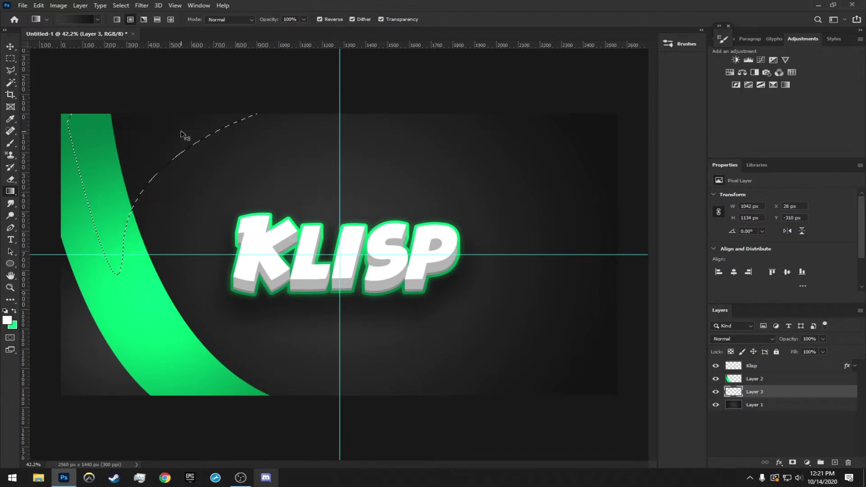
drag(217, 195, 218, 197)
key(ctrl+z)
drag(181, 150, 233, 205)
key(ctrl+z)
key(z)
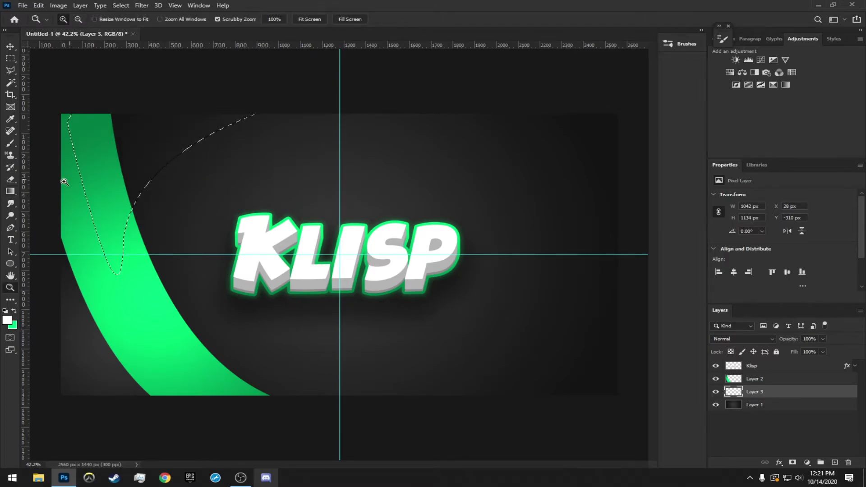
click(10, 193)
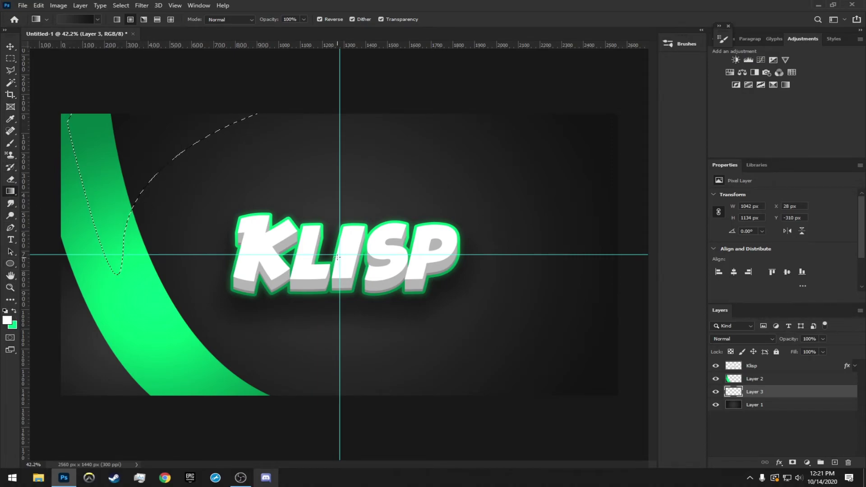
drag(339, 255, 102, 255)
drag(28, 255, 28, 254)
drag(339, 254, 39, 255)
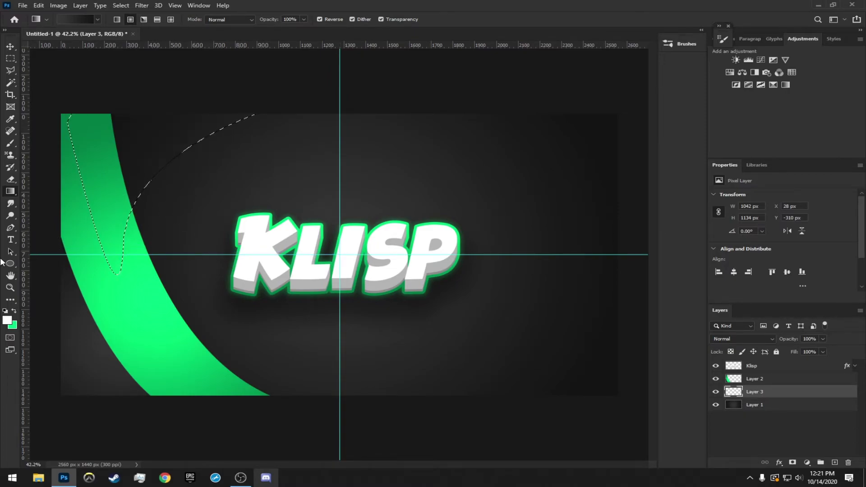
Switch the Gradient tool to the bright-to-dark green preset and turn off the Reverse option
click(74, 21)
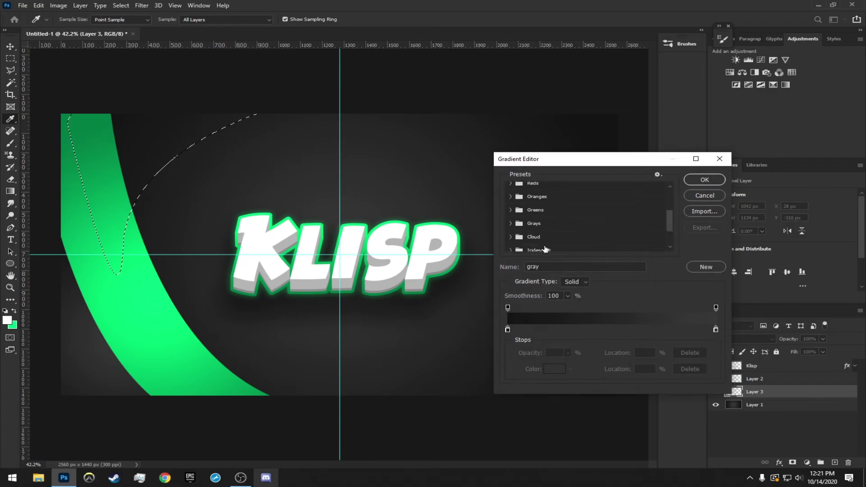
click(706, 182)
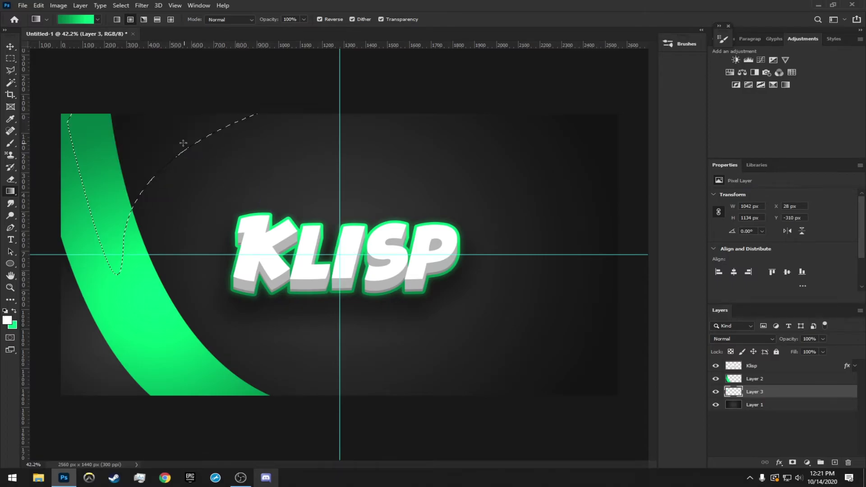
click(320, 19)
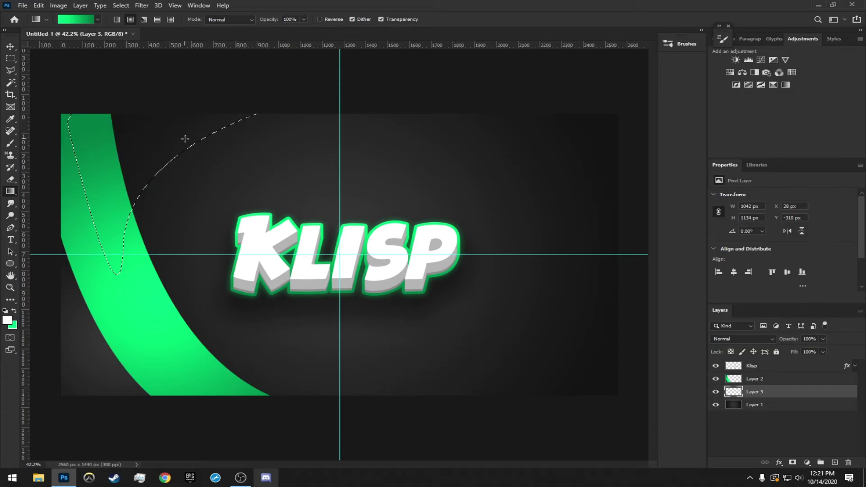
Try diagonal green radial gradients of different lengths and starting points in the curved selection on Layer 3, undoing them
drag(191, 147, 484, 304)
key(ctrl+z)
drag(251, 203, 410, 322)
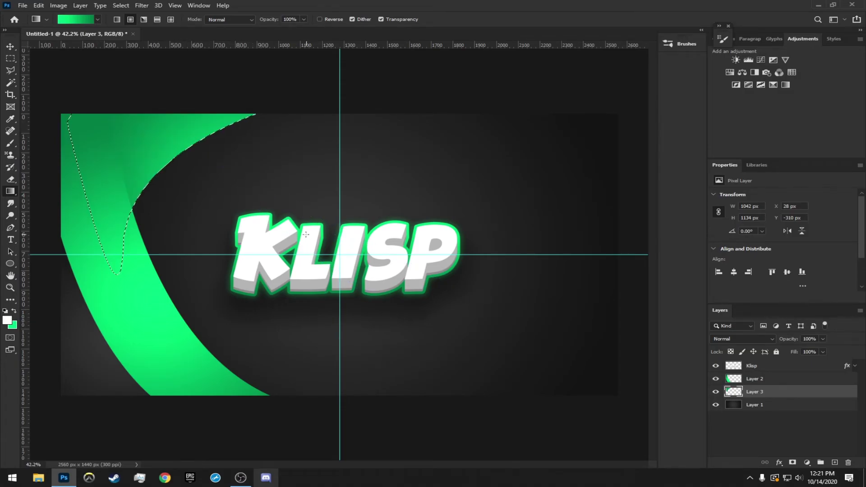
key(ctrl+z)
drag(264, 215, 323, 262)
key(ctrl+z)
drag(222, 186, 300, 271)
key(ctrl+z)
drag(225, 151, 276, 213)
key(ctrl+z)
drag(194, 149, 251, 206)
key(ctrl+z)
drag(158, 169, 266, 242)
drag(277, 221, 285, 223)
key(ctrl+z)
Try near-horizontal green radial gradients starting beside the selection's curved edge on Layer 3, comparing and undoing each one
drag(411, 204, 233, 187)
key(ctrl+z)
key(ctrl+shift+z)
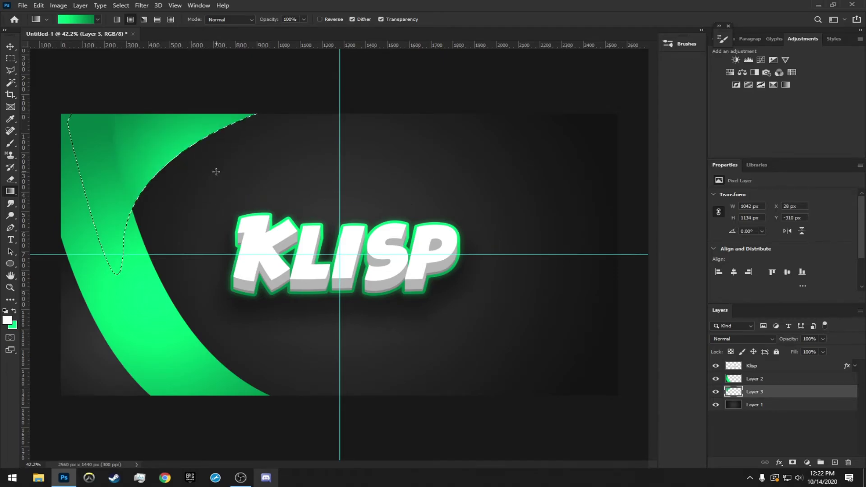
key(ctrl+z)
drag(170, 180, 242, 181)
key(ctrl+z)
drag(160, 201, 221, 200)
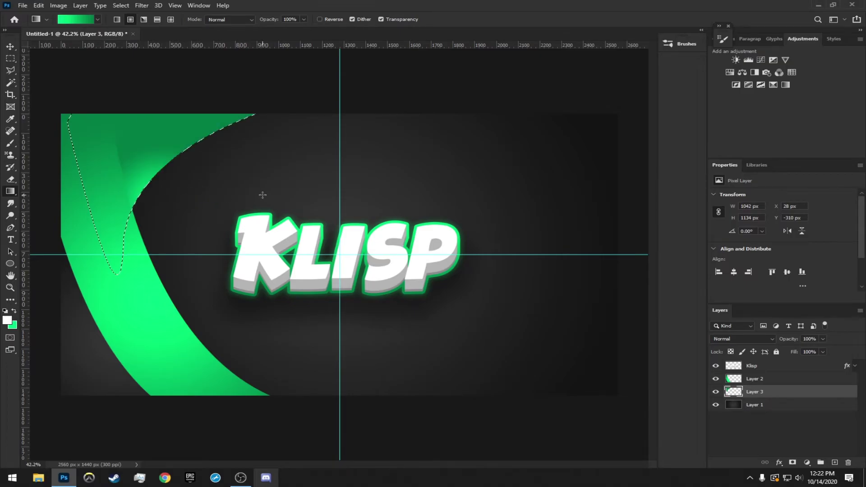
key(ctrl+z)
key(ctrl+shift+z)
key(ctrl+z)
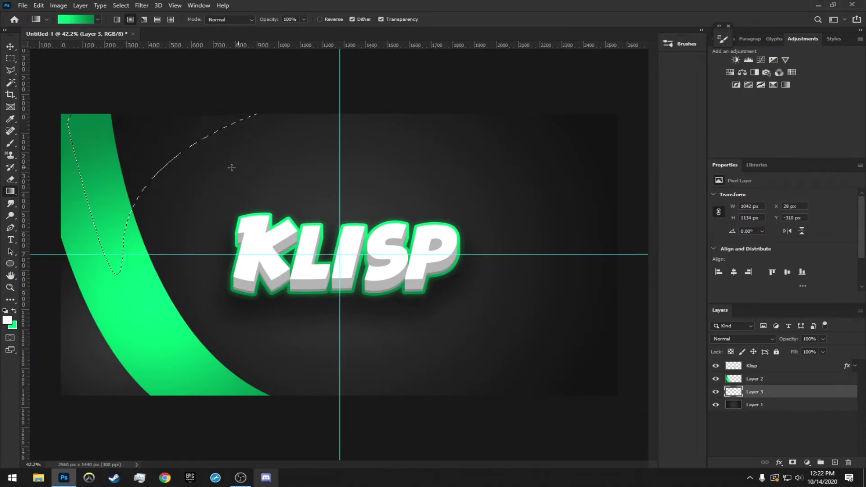
Try a long near-horizontal green radial gradient outside the curved selection on Layer 3, compare before and after, and undo it
drag(226, 151, 390, 161)
key(ctrl+z)
key(ctrl+shift+z)
key(ctrl+z)
key(ctrl+shift+z)
key(ctrl+z)
key(ctrl+shift+z)
key(ctrl+z)
key(ctrl+shift+z)
key(ctrl+z)
key(ctrl+shift+z)
key(ctrl+z)
key(ctrl+shift+z)
key(ctrl+z)
drag(382, 276, 425, 293)
key(ctrl+z)
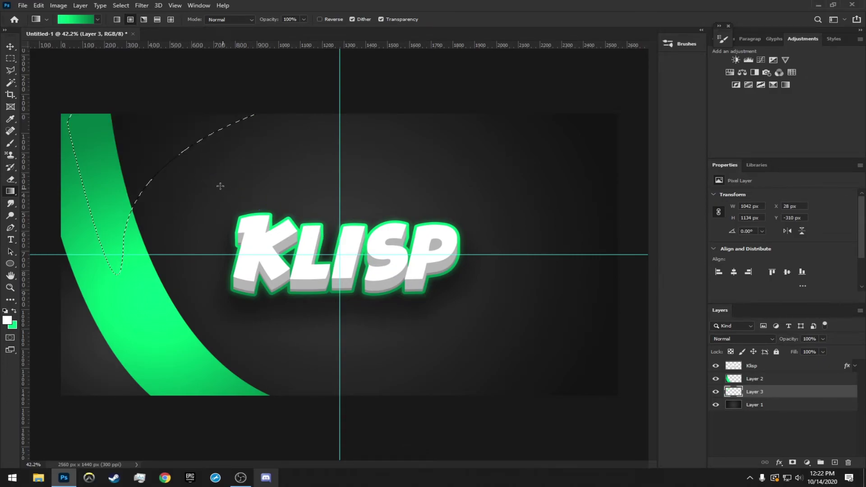
Try short green radial gradients starting between the curved selection and the Klisp text's K, undoing each one
drag(266, 220, 221, 202)
key(ctrl+z)
key(ctrl+shift+z)
key(ctrl+z)
drag(295, 216, 316, 205)
key(ctrl+z)
key(ctrl+z)
Try green radial gradients running diagonally down from the selection's curved edge on Layer 3
drag(214, 164, 191, 204)
drag(182, 171, 280, 239)
key(ctrl+z)
drag(175, 188, 247, 225)
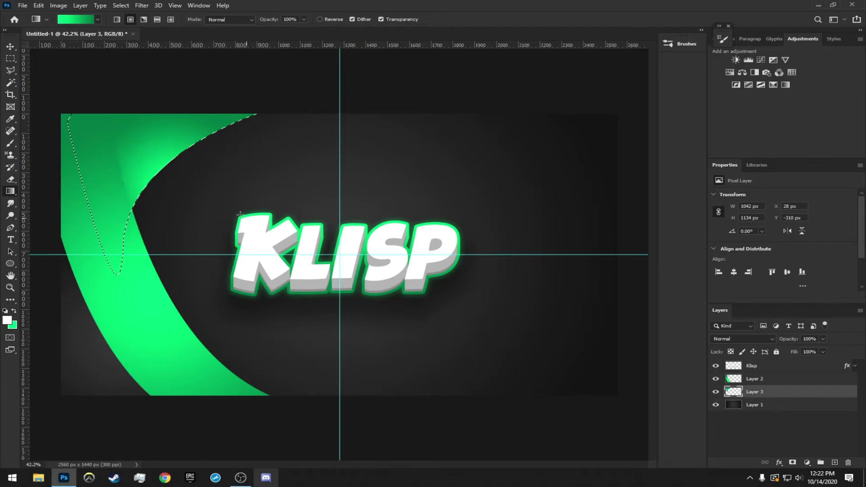
drag(219, 184, 282, 195)
drag(185, 169, 270, 207)
key(ctrl+z)
Fill the curved selection on Layer 3 with a green radial gradient brightest along its curved edge, and deselect it
drag(199, 176, 278, 205)
drag(227, 190, 304, 209)
drag(204, 193, 281, 200)
drag(200, 169, 246, 188)
drag(298, 206, 299, 207)
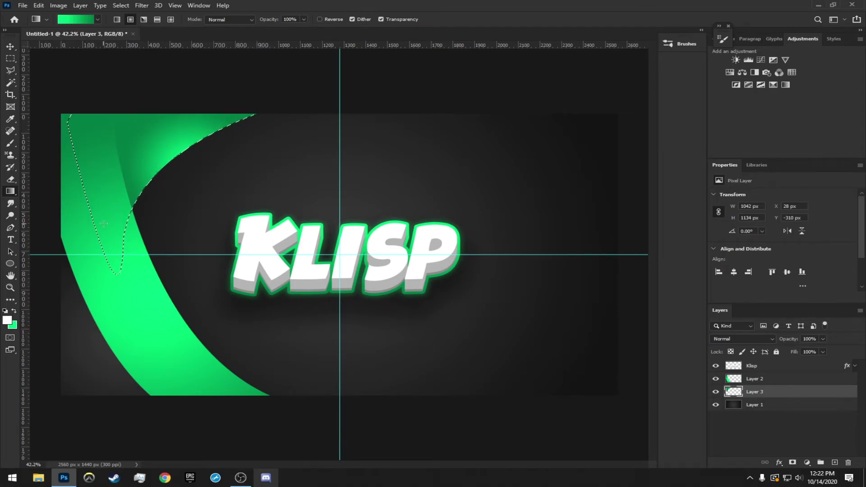
key(ctrl+d)
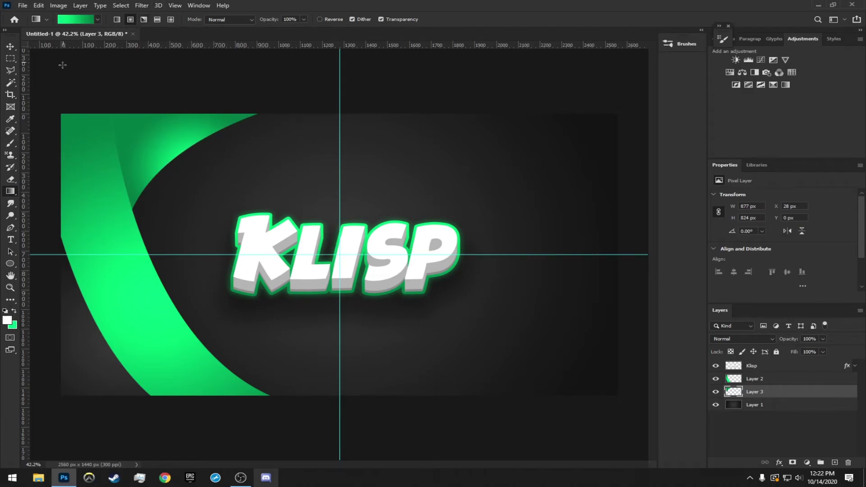
Select both ribbon layers, Layer 2 and Layer 3, and duplicate them within the same document
click(5, 47)
shift+click(765, 384)
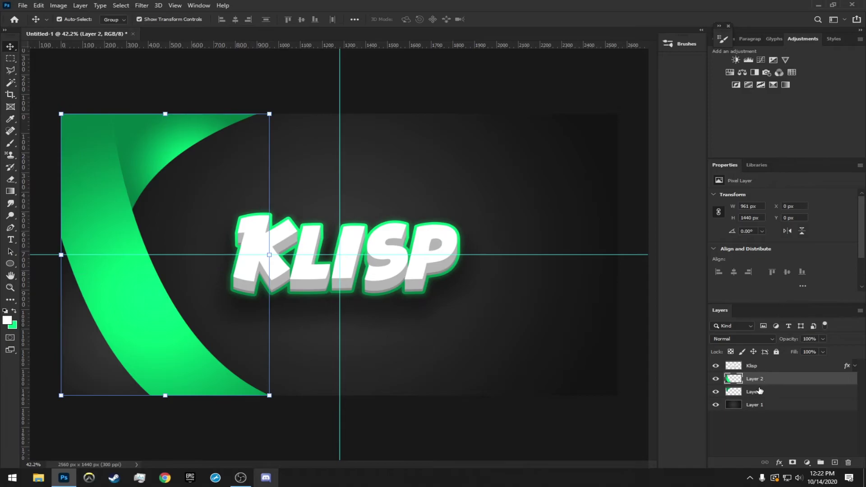
right_click(789, 385)
click(683, 127)
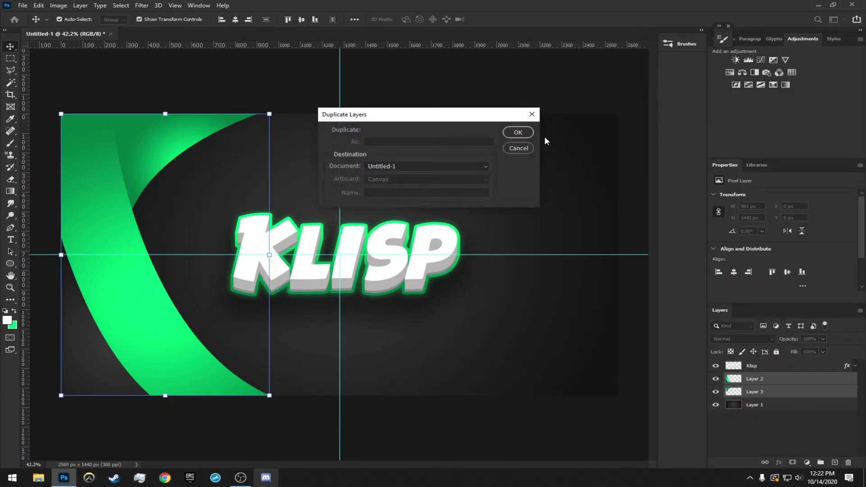
click(518, 132)
Flip the duplicated ribbons horizontally and vertically, and move them to the canvas's opposite side
click(39, 6)
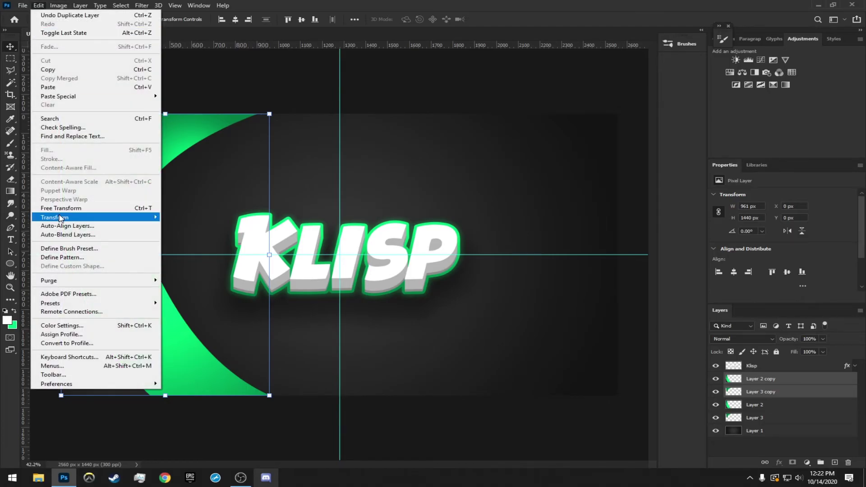
mouse_move(135, 217)
click(191, 361)
click(39, 5)
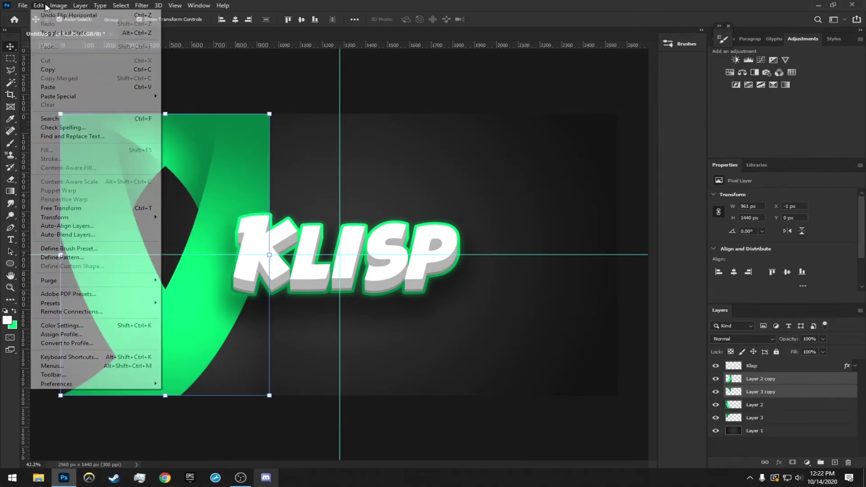
mouse_move(135, 217)
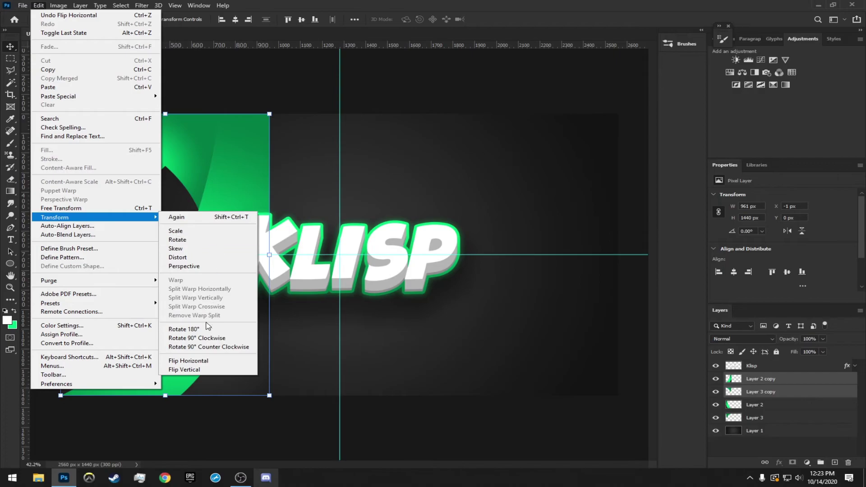
click(191, 371)
drag(212, 209, 551, 210)
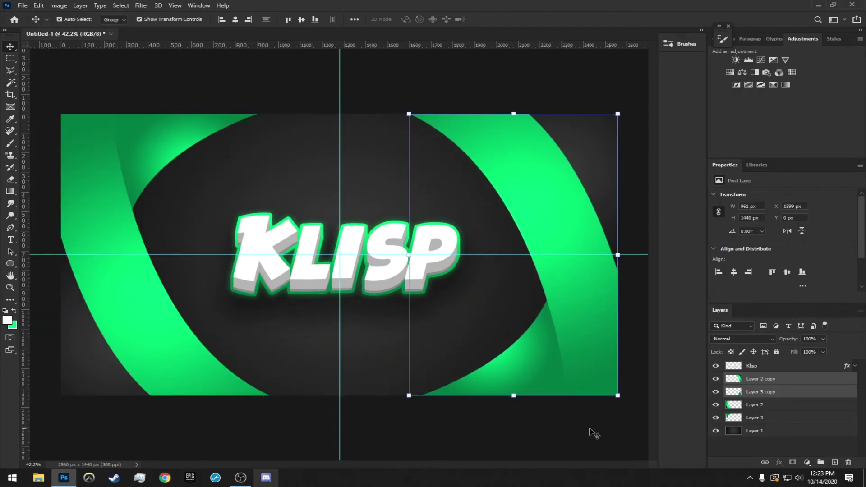
click(595, 432)
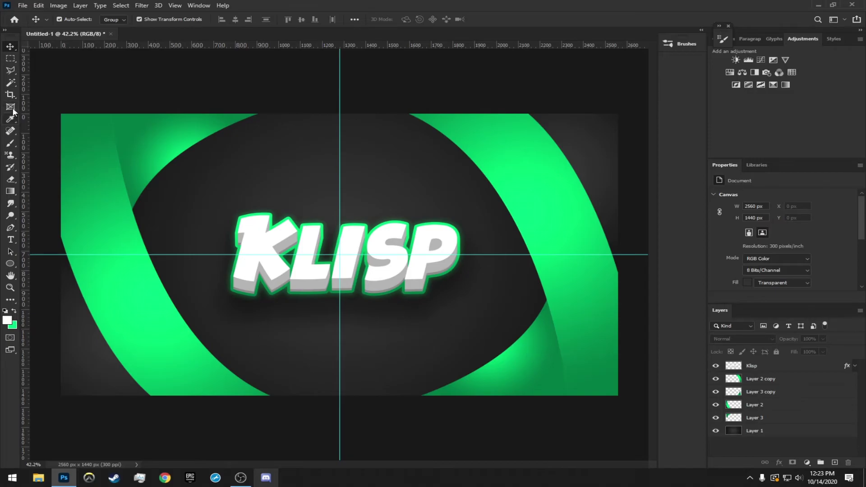
Undo the move, both flips and the duplication of the ribbon layers
key(ctrl+z)
key(ctrl+z)
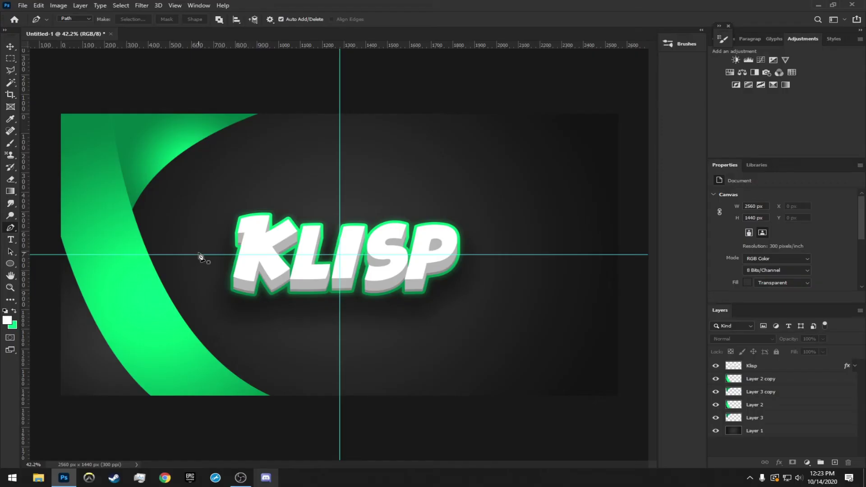
key(ctrl+z)
key(ctrl+z)
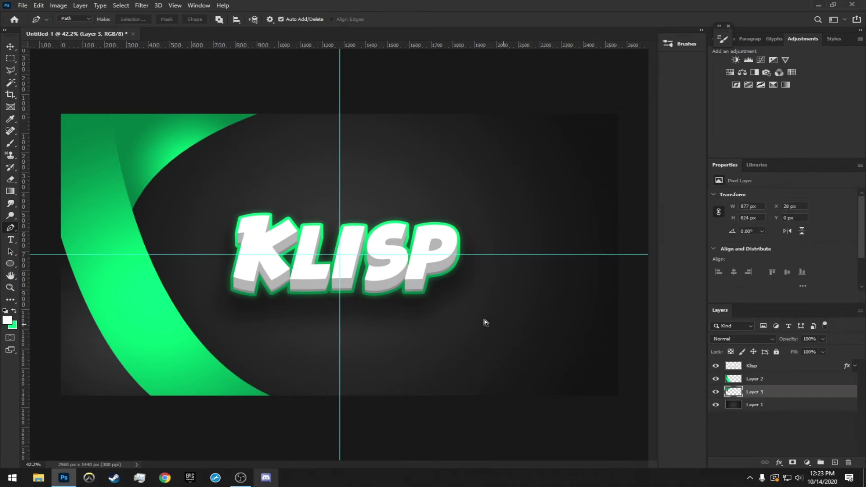
Try a curved Pen path from the area beside the Klisp text to below the canvas, undoing it
click(197, 255)
drag(419, 430, 541, 410)
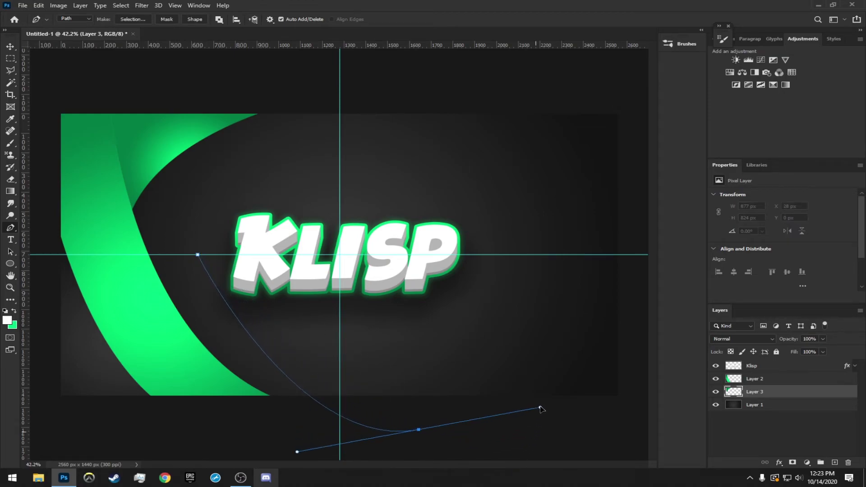
key(ctrl+z)
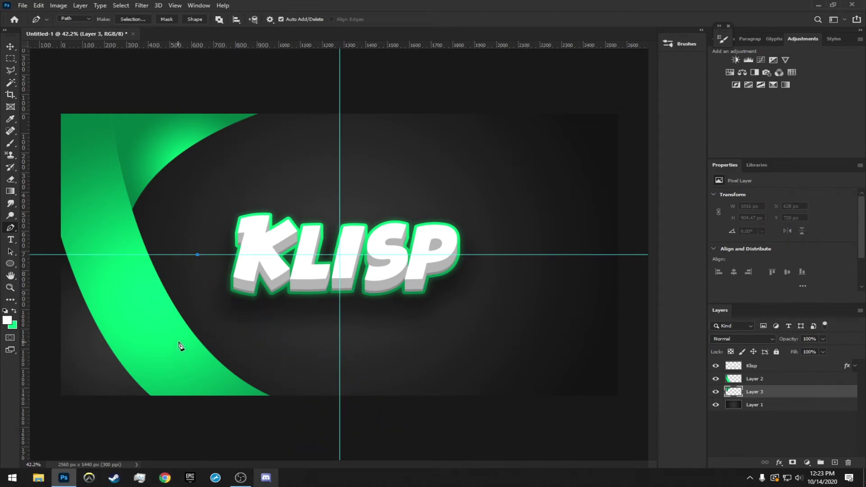
key(ctrl+z)
Start a curved Pen path inside the large green ribbon and extend it to the canvas's lower edge
click(121, 245)
drag(488, 396, 648, 356)
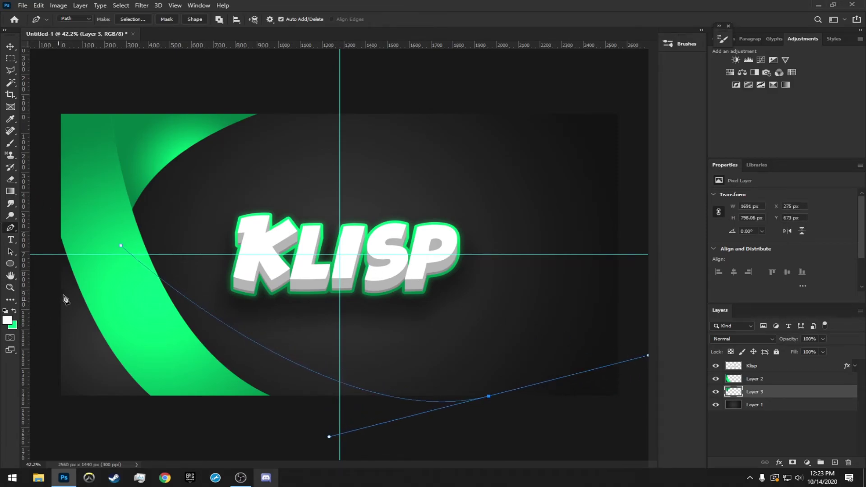
click(10, 191)
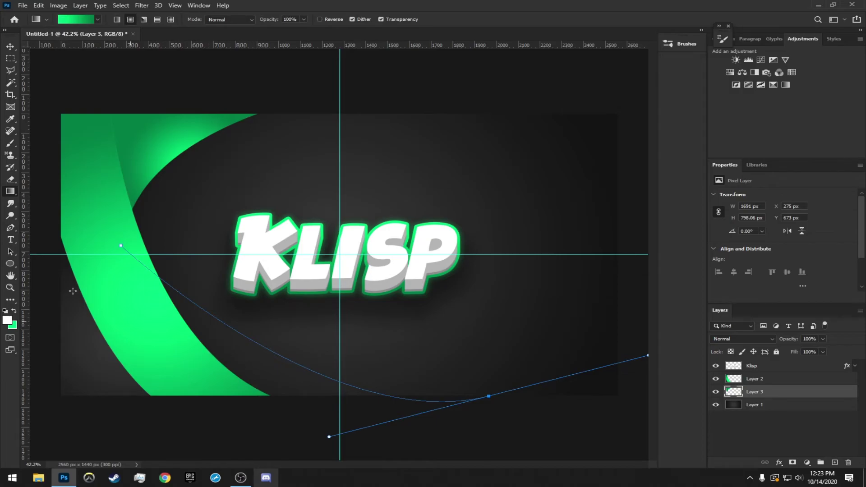
right_click(271, 409)
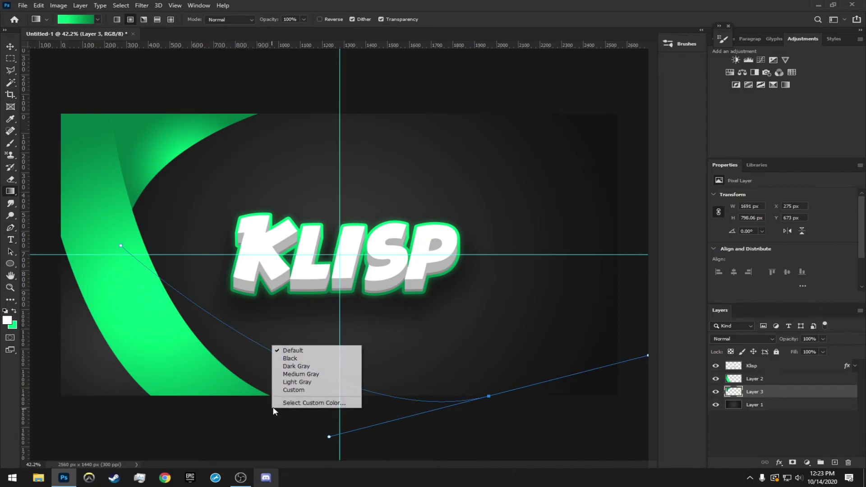
right_click(333, 300)
click(274, 345)
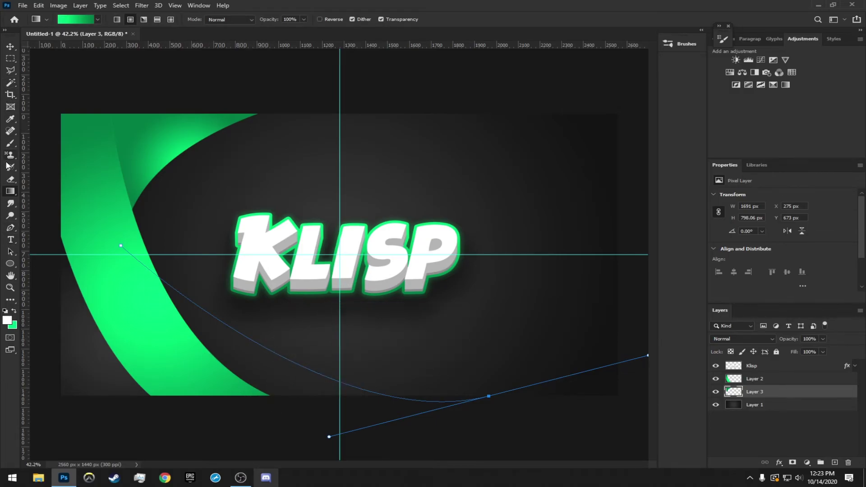
Try to convert the open curve to a selection and add a point below the canvas, undoing that point
key(i)
right_click(275, 119)
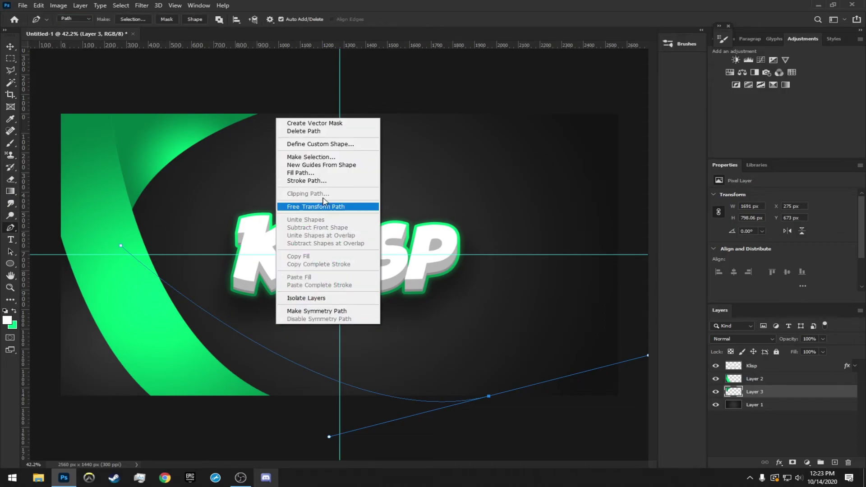
click(311, 158)
click(499, 106)
click(150, 431)
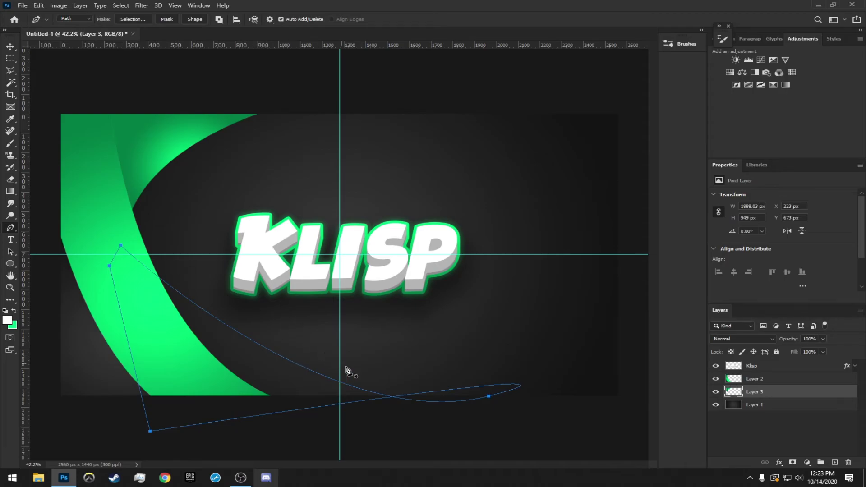
key(ctrl+z)
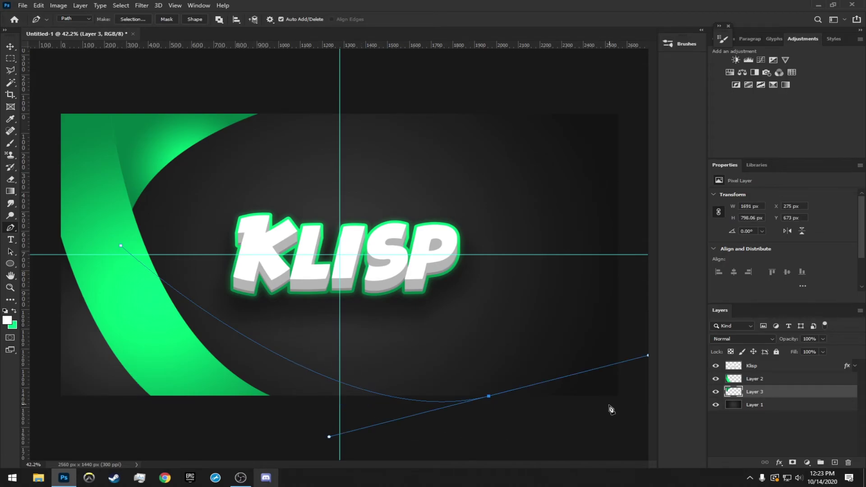
Try several anchor points and curves around the canvas's lower-right edge, undoing each one back to the starting anchor
click(638, 429)
key(ctrl+z)
click(543, 449)
key(ctrl+z)
click(639, 382)
key(ctrl+z)
drag(497, 445, 835, 376)
key(ctrl+z)
key(ctrl+z)
drag(428, 405, 583, 414)
key(ctrl+z)
Curve the path to a point below the canvas, add points below the lower-left corner, and close it at the starting anchor
drag(467, 422, 570, 408)
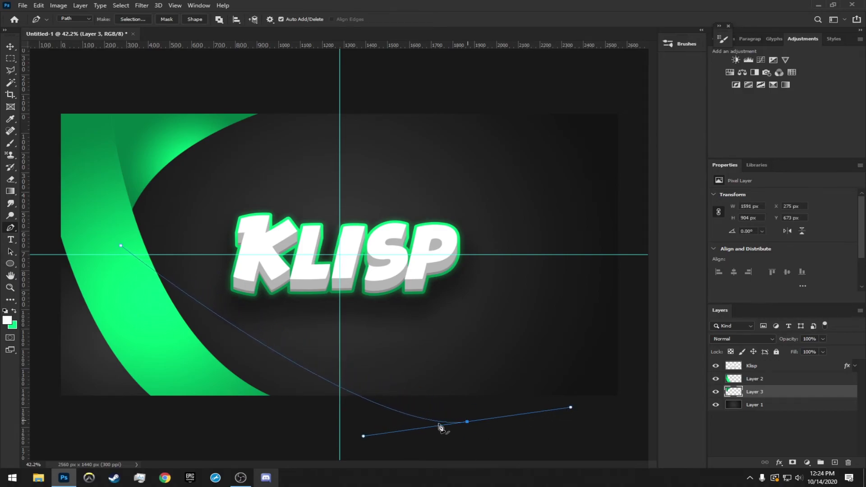
drag(93, 449, 117, 415)
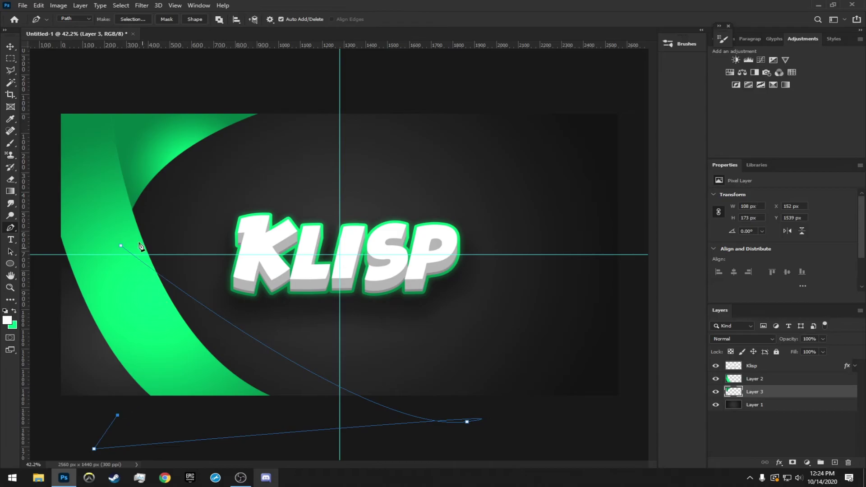
click(120, 248)
right_click(239, 331)
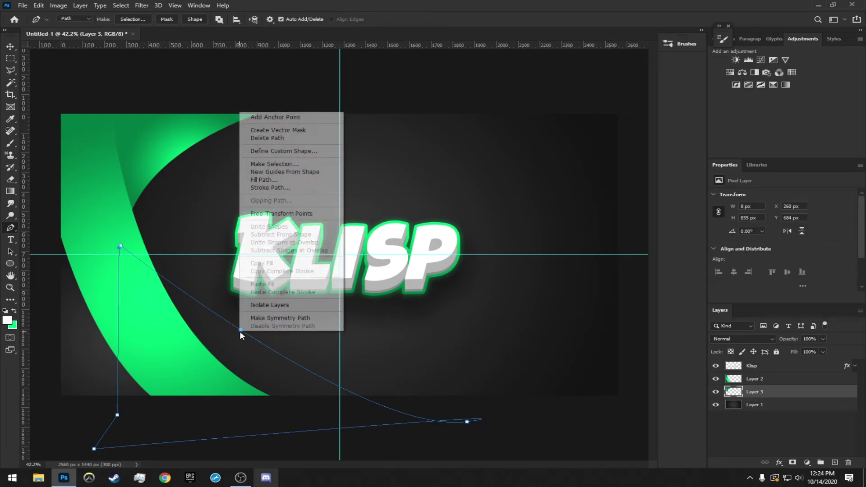
click(121, 245)
click(139, 260)
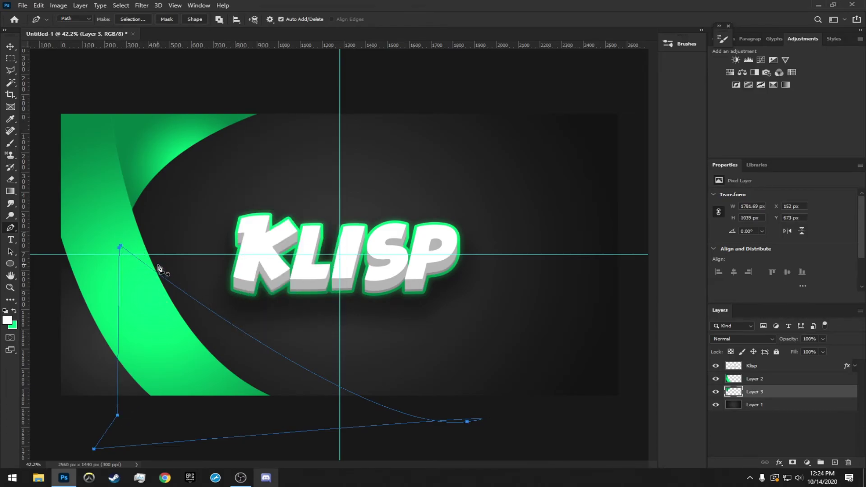
Convert the closed path across the lower-left ribbon area to a selection
right_click(245, 375)
click(281, 202)
click(486, 126)
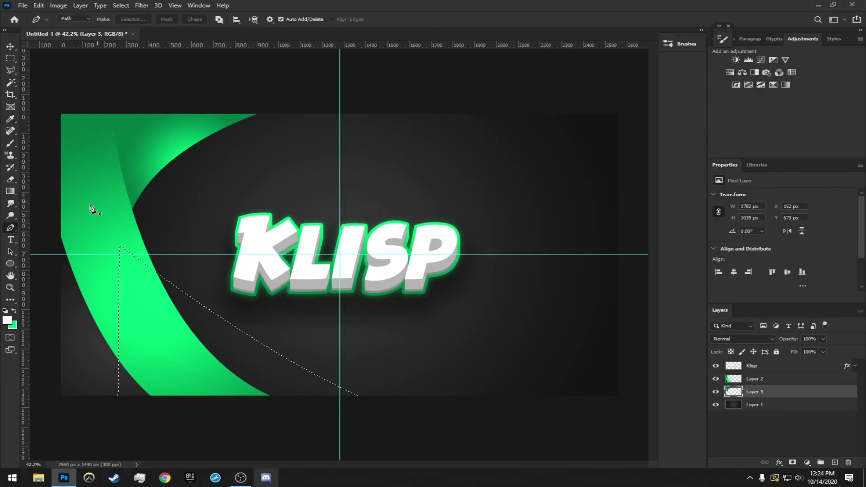
Try green radial gradients running diagonally upward from inside the new lower-left selection on Layer 3, undoing each one
key(g)
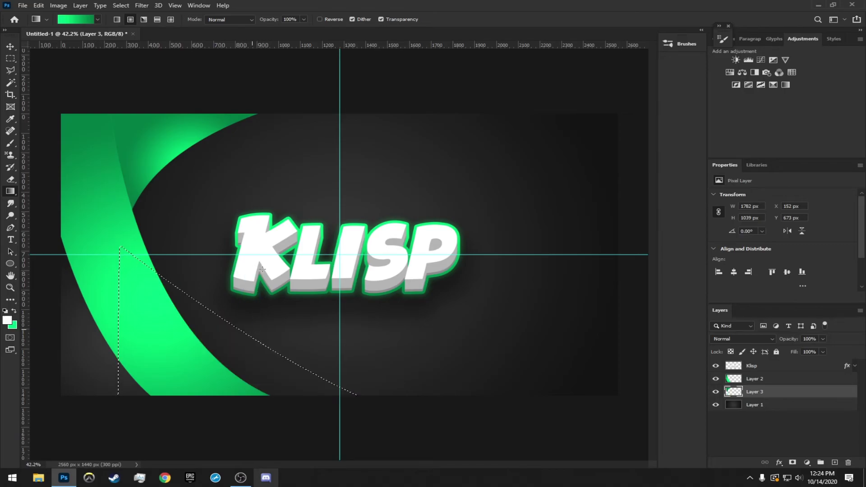
drag(334, 281, 333, 282)
key(ctrl+z)
drag(253, 344, 333, 248)
key(ctrl+z)
drag(239, 362, 309, 265)
key(ctrl+z)
drag(238, 342, 364, 295)
key(ctrl+z)
key(ctrl+z)
Try long, near-horizontal green radial gradients starting inside the lower-left selection, undoing each one
drag(252, 363, 399, 337)
key(ctrl+z)
drag(228, 349, 446, 343)
key(ctrl+z)
drag(217, 326, 384, 338)
key(ctrl+z)
drag(257, 361, 458, 327)
key(ctrl+z)
drag(294, 374, 469, 325)
key(ctrl+z)
Try shorter green radial gradients starting beside the large ribbon's edge in the lower-left selection, undoing each one
drag(247, 353, 308, 315)
key(ctrl+z)
drag(238, 338, 212, 272)
key(ctrl+z)
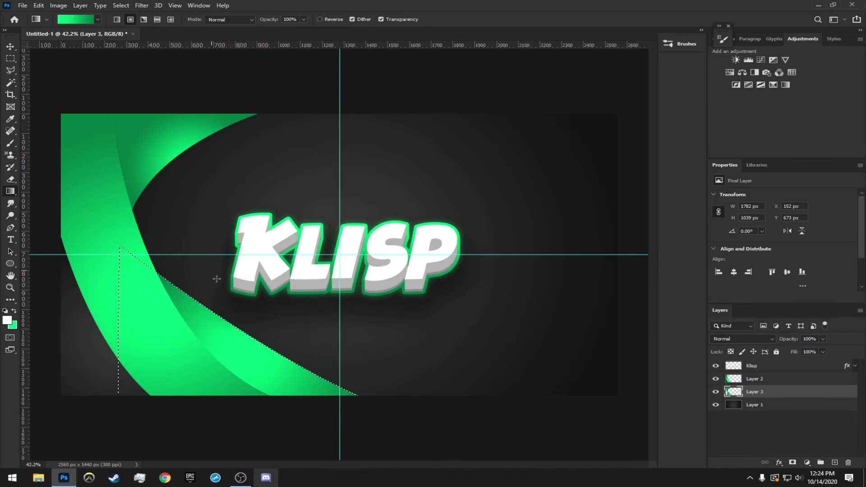
key(ctrl+z)
mouse_move(220, 342)
mouse_down()
mouse_move(208, 261)
mouse_move(222, 295)
mouse_up()
key(ctrl+z)
key(ctrl+z)
Try near-vertical green radial gradients running from the lower-left selection up beside the Klisp text, undoing each one
drag(246, 344, 231, 228)
key(ctrl+z)
drag(211, 318, 201, 232)
key(ctrl+z)
drag(213, 313, 219, 229)
key(ctrl+z)
drag(221, 319, 209, 232)
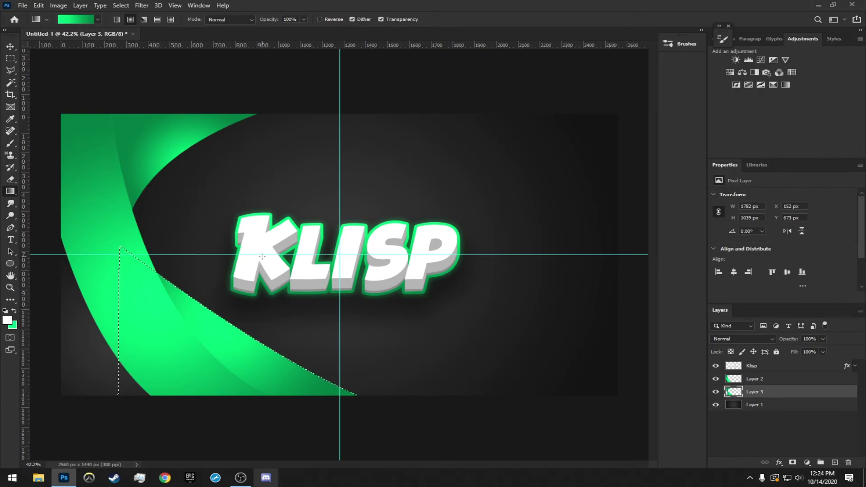
key(ctrl+z)
Try two long diagonal green radial gradients from the lower-left selection up through the Klisp text, undoing both
drag(228, 361, 322, 251)
key(ctrl+z)
drag(260, 340, 364, 257)
key(ctrl+z)
Try vertical green radial gradients of different lengths starting near the selection's sloping edge, undoing each one
drag(265, 333, 267, 226)
key(ctrl+z)
drag(223, 304, 215, 184)
key(ctrl+z)
drag(258, 337, 259, 192)
key(ctrl+z)
drag(255, 323, 256, 240)
key(ctrl+z)
key(ctrl+z)
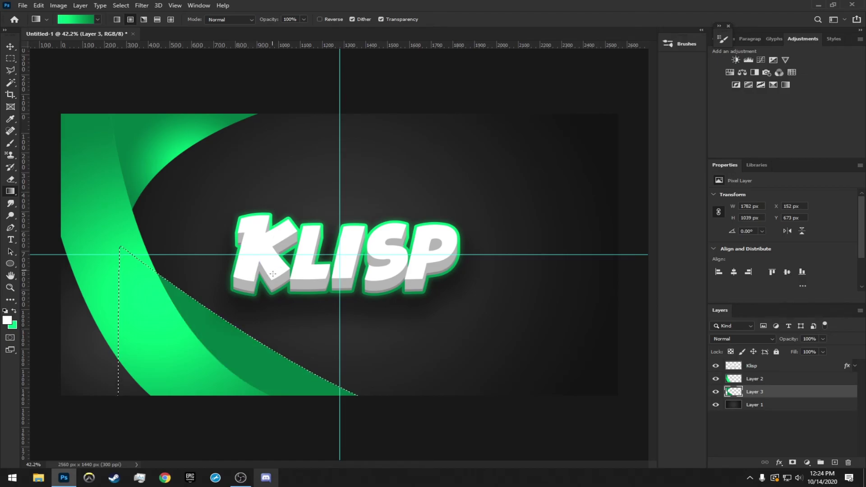
Try upward green radial gradients of varying length and slant starting on the Klisp text, undoing the results
drag(272, 294, 270, 215)
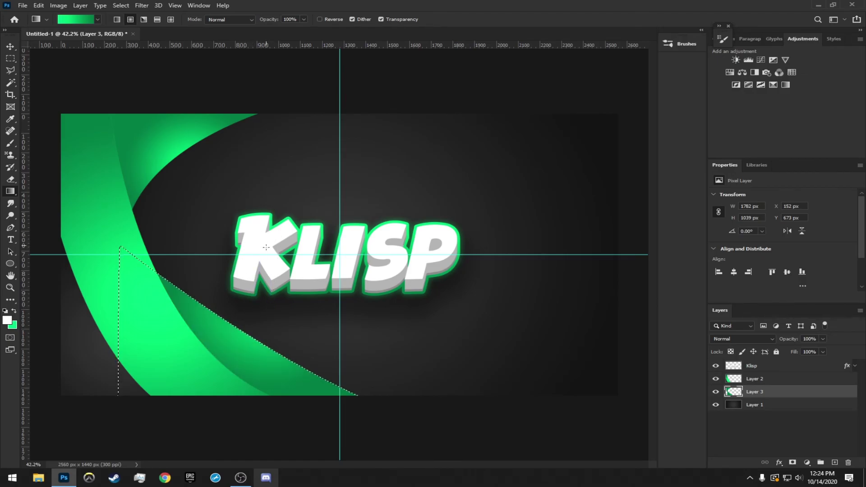
drag(282, 287, 321, 186)
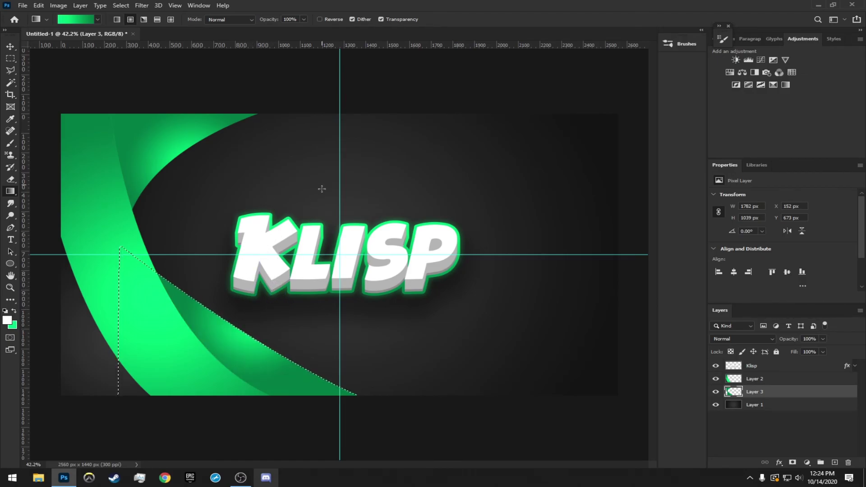
key(ctrl+z)
drag(300, 294, 331, 208)
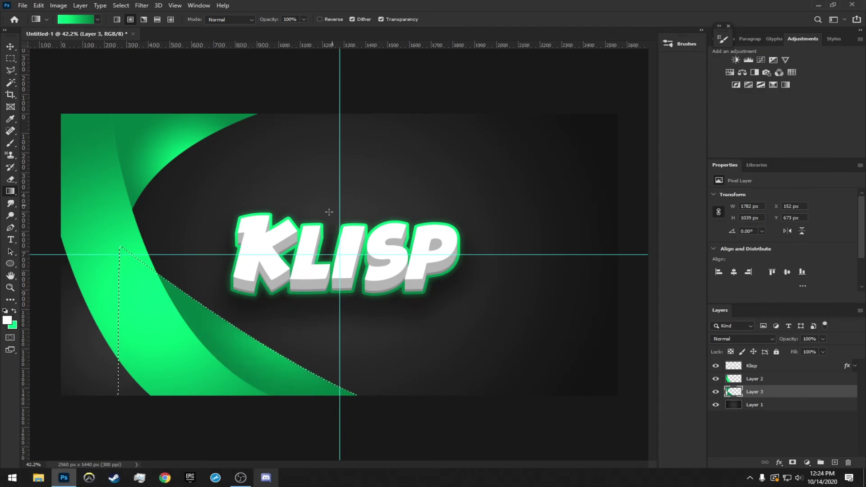
key(ctrl+z)
drag(296, 279, 309, 149)
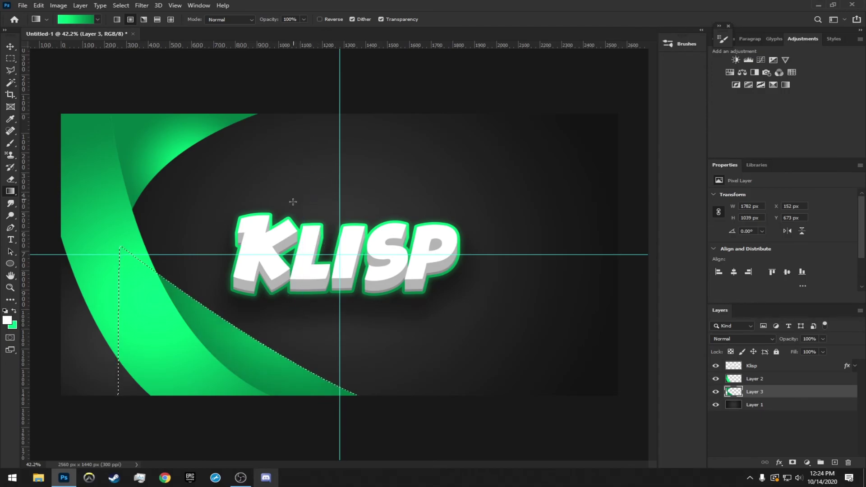
drag(299, 253, 329, 52)
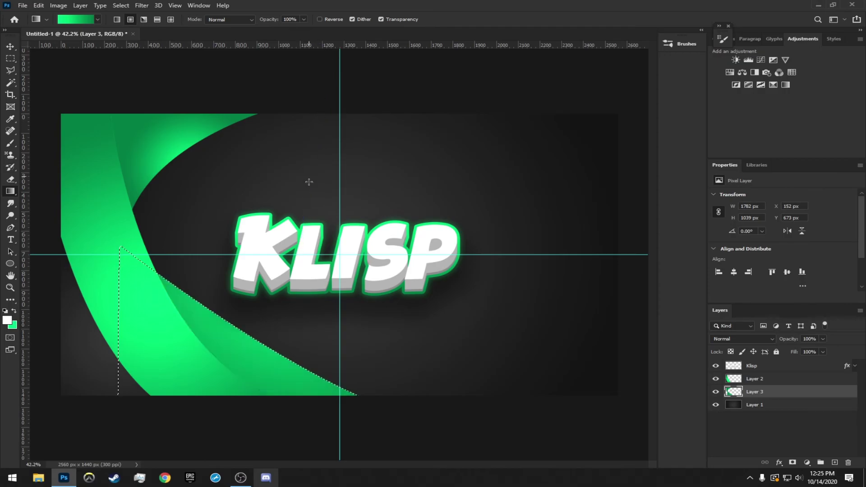
key(ctrl+z)
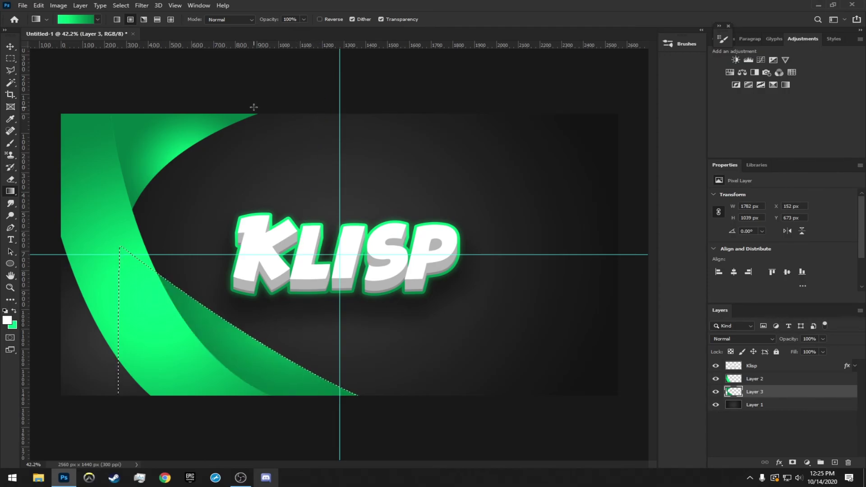
Apply a short, near-vertical green radial gradient to the lower-left selection, starting at its sloping edge and ending just below the Klisp text
drag(265, 334, 294, 230)
drag(271, 319, 279, 272)
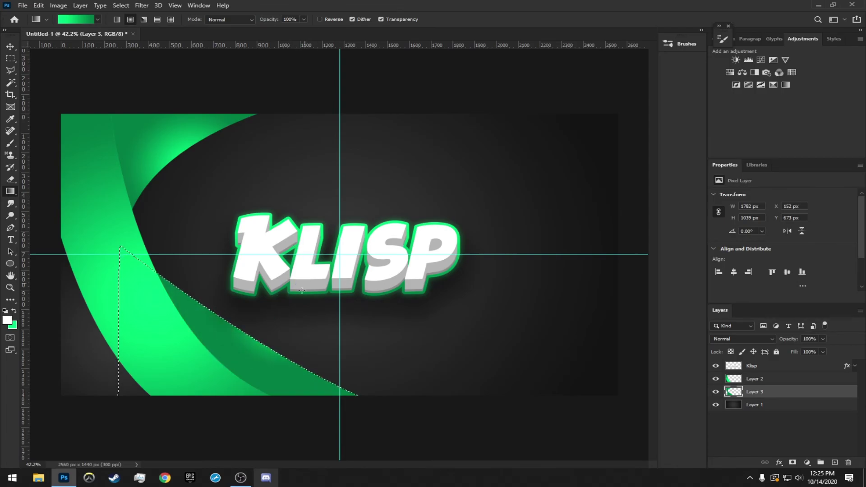
drag(273, 333, 287, 278)
drag(272, 344, 273, 286)
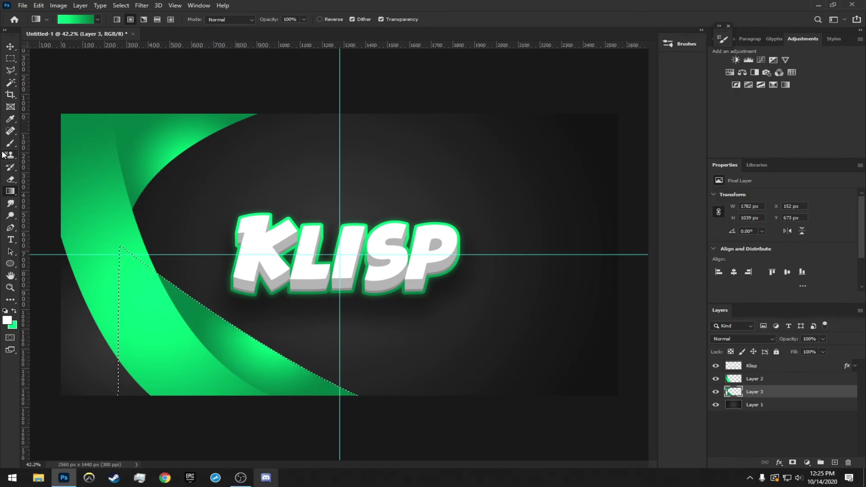
Clear the selection and duplicate the two ribbon layers, Layer 2 and Layer 3
click(10, 46)
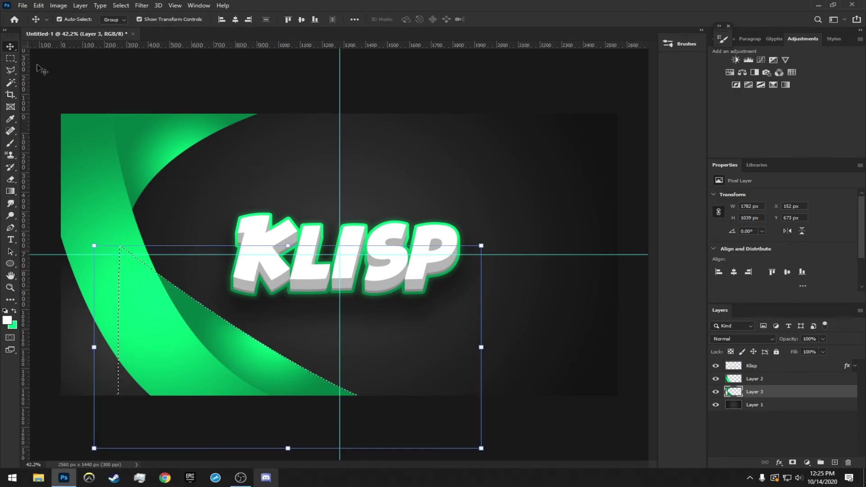
shift+click(100, 192)
key(ctrl+d)
click(104, 370)
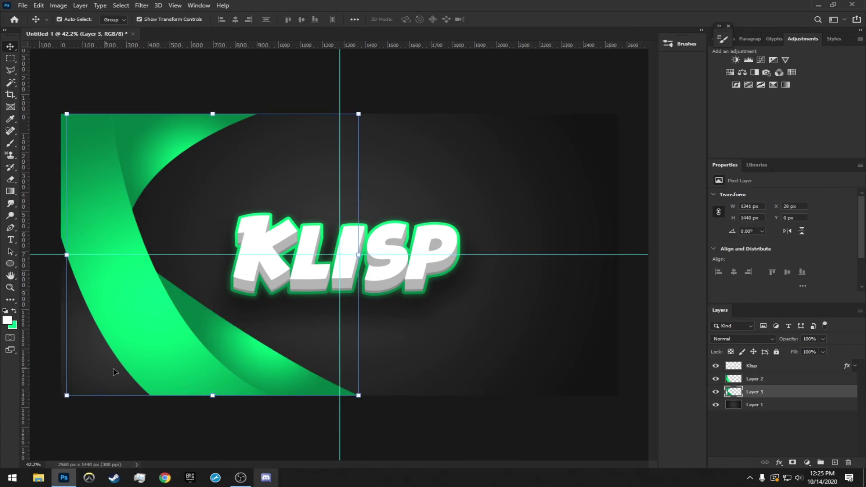
shift+click(731, 381)
key(ctrl+c)
key(ctrl+v)
Flip the duplicated ribbon layers horizontally and vertically
click(23, 7)
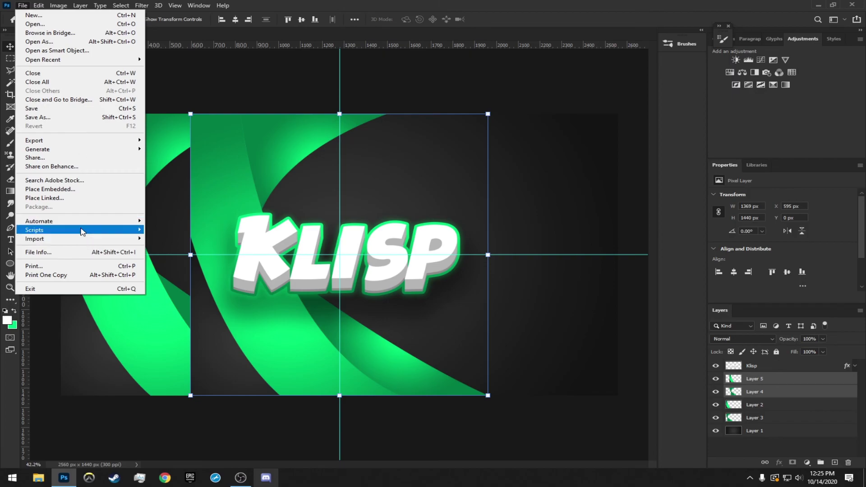
click(39, 6)
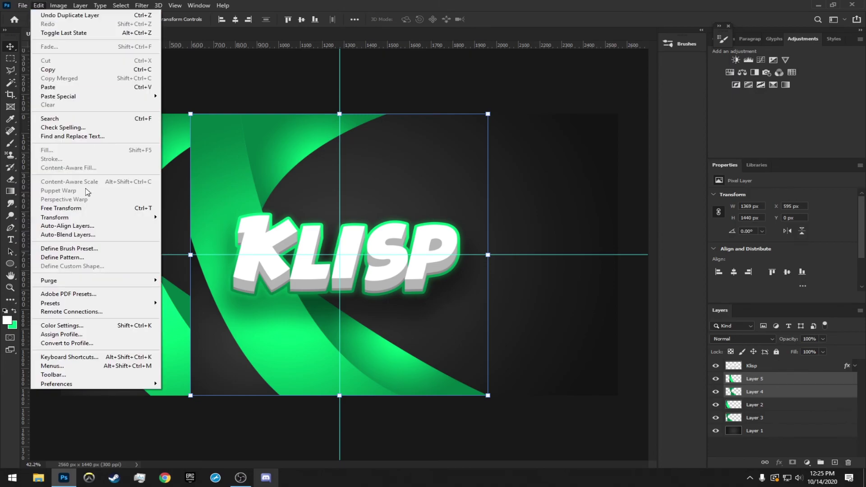
mouse_move(99, 219)
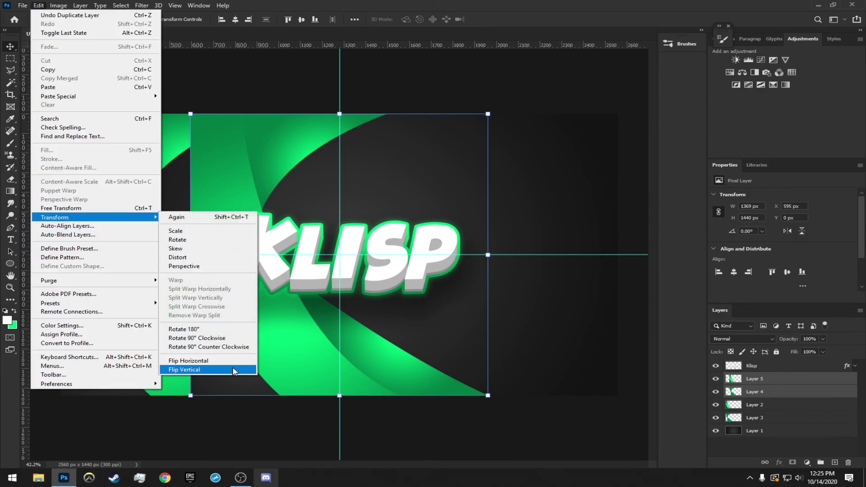
click(223, 360)
click(39, 6)
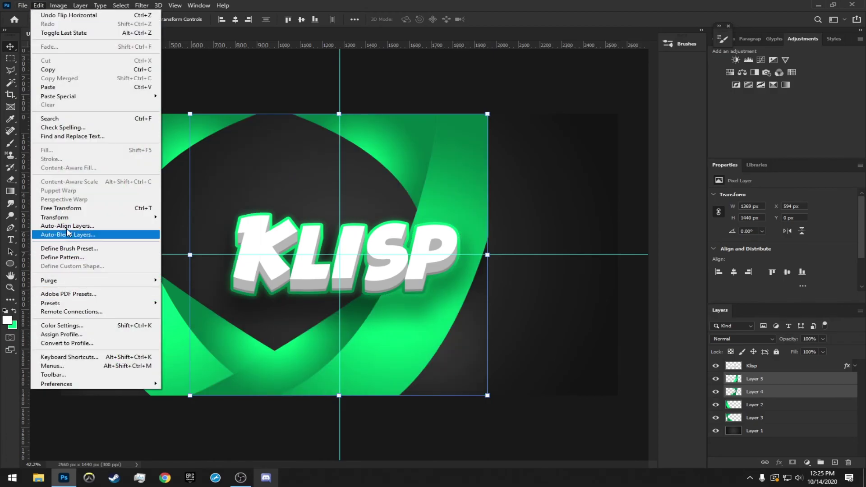
mouse_move(68, 217)
click(209, 371)
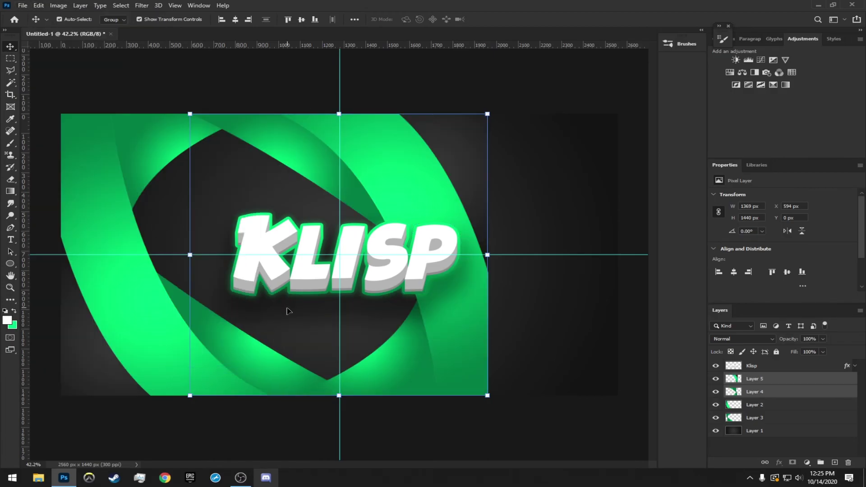
Move the flipped ribbon copies against the canvas's right edge, comparing the composition with and without the move
drag(438, 228, 543, 223)
click(514, 440)
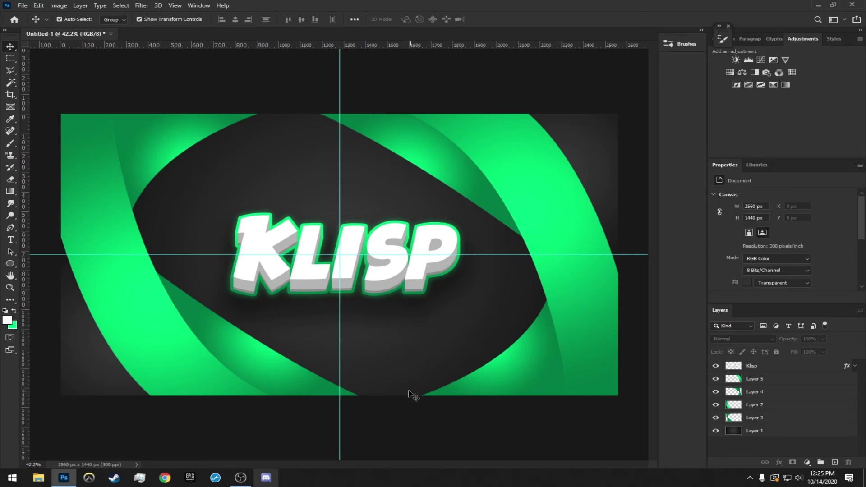
key(ctrl+z)
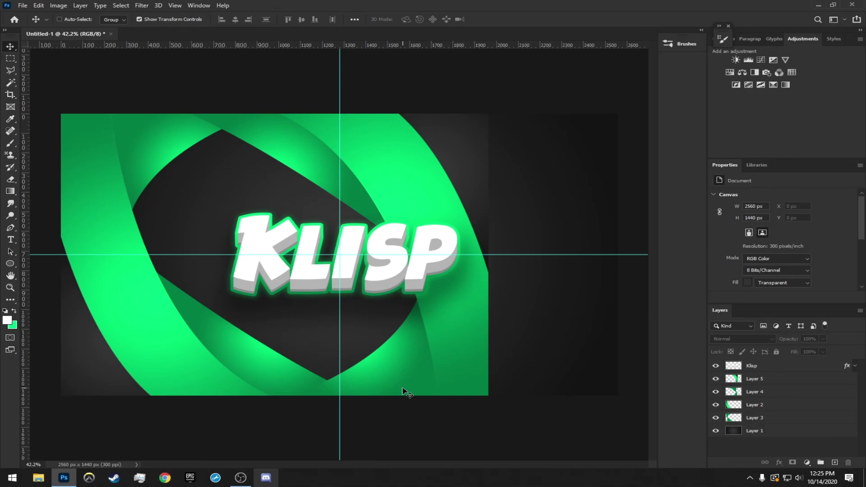
key(ctrl+shift+z)
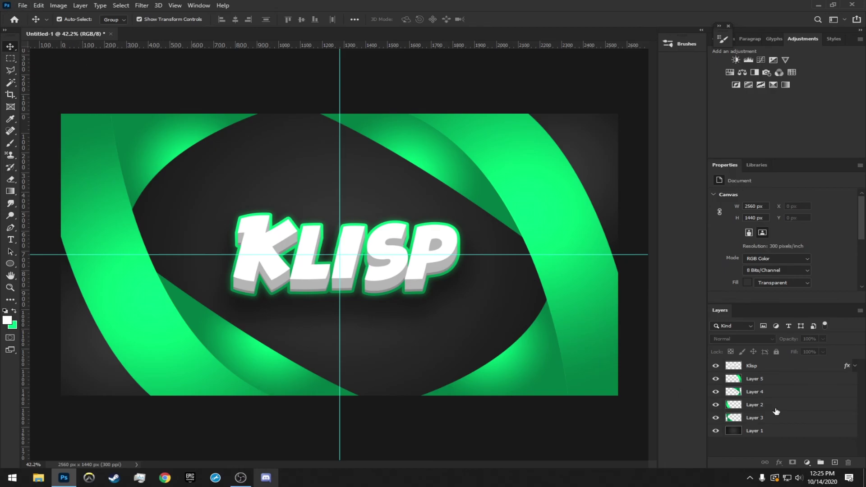
Delete the Klisp text layer
click(765, 367)
key(Delete)
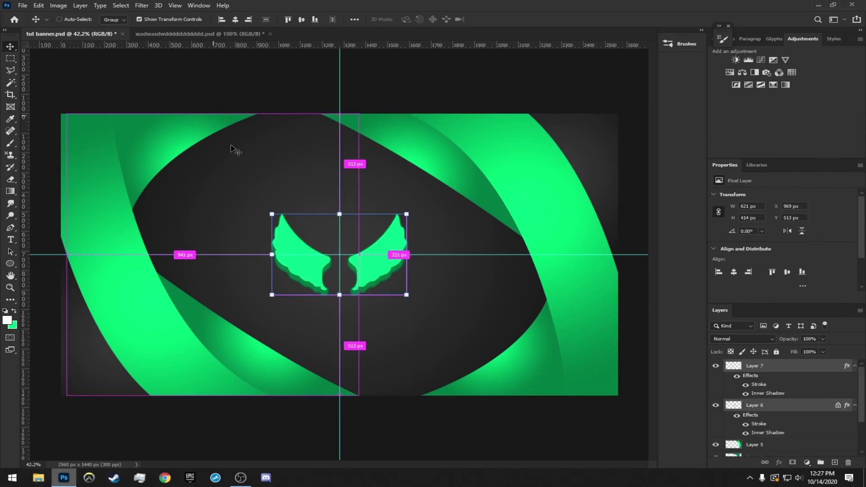
Enlarge the green wings to about 902 x 601 px and centre them on the canvas guides
drag(403, 212, 465, 176)
drag(402, 247, 371, 276)
click(510, 20)
click(586, 343)
click(647, 294)
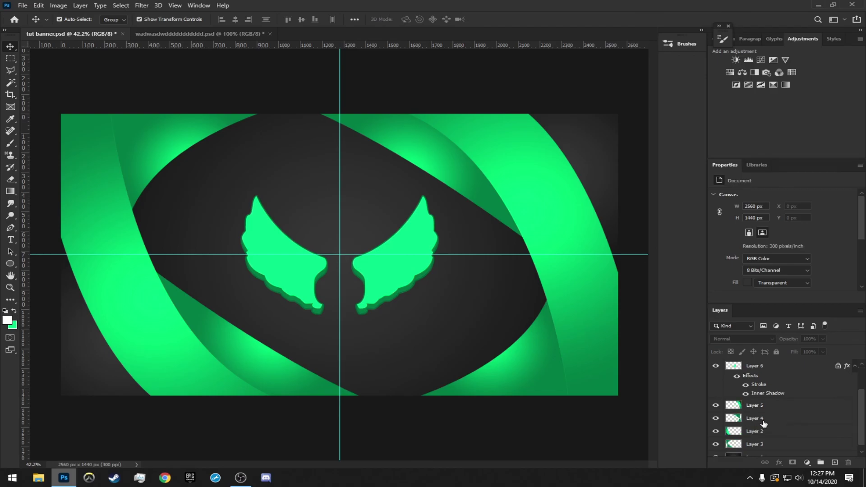
Group the two wing layers, Layer 7 and Layer 6
click(755, 367)
shift+click(761, 413)
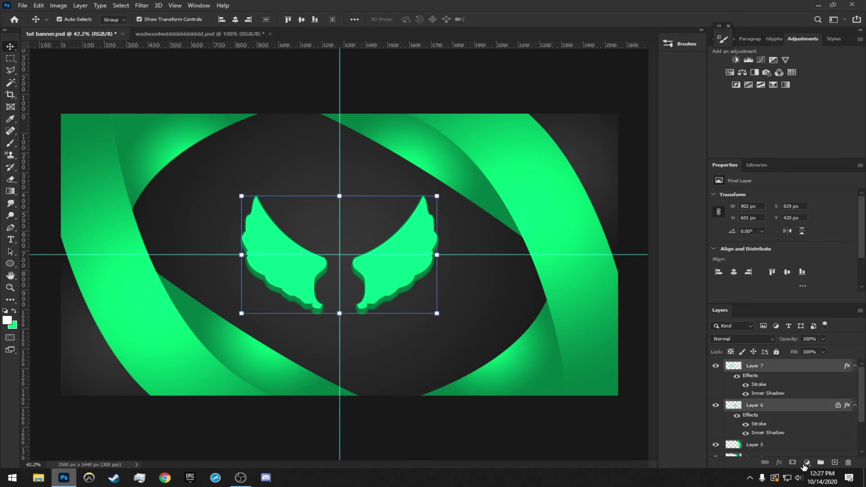
click(821, 464)
Give the wings group a drop shadow with 46 px distance and 17% spread, plus a 13 px outside stroke with a green gradient
right_click(742, 367)
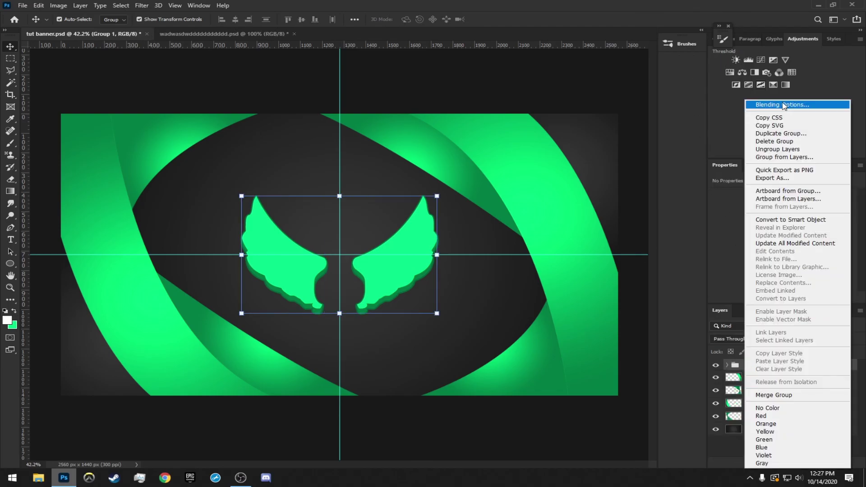
click(776, 105)
click(495, 417)
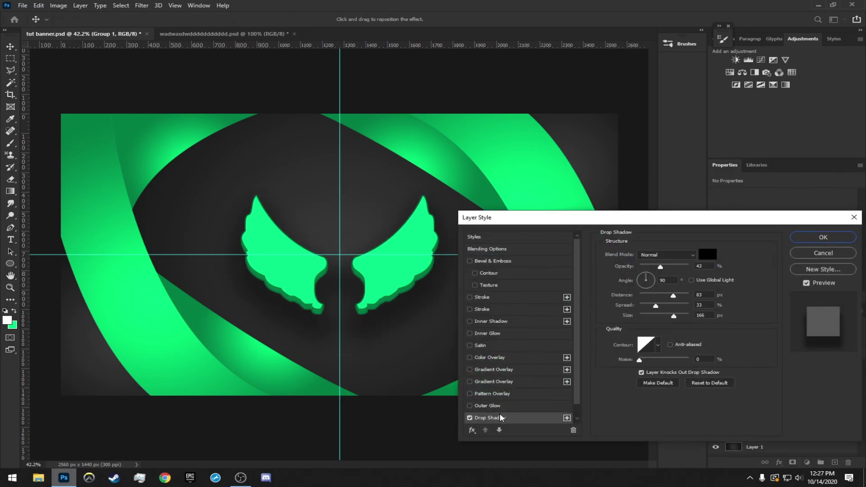
drag(673, 297, 647, 307)
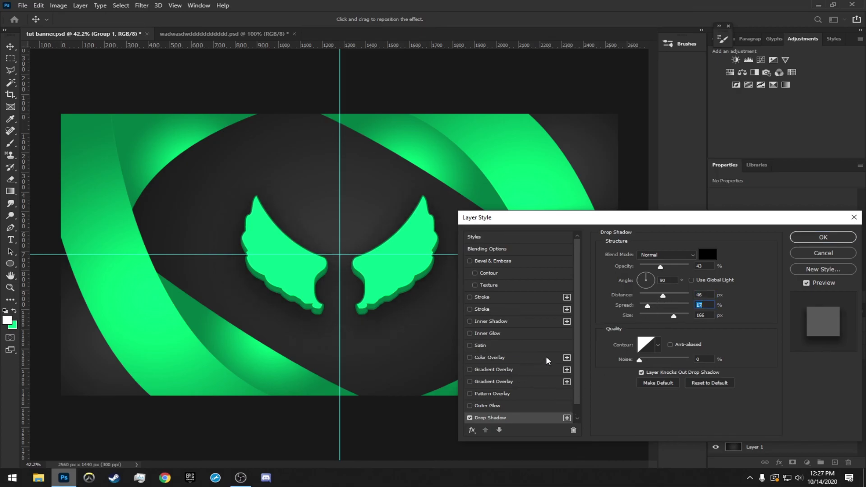
click(470, 309)
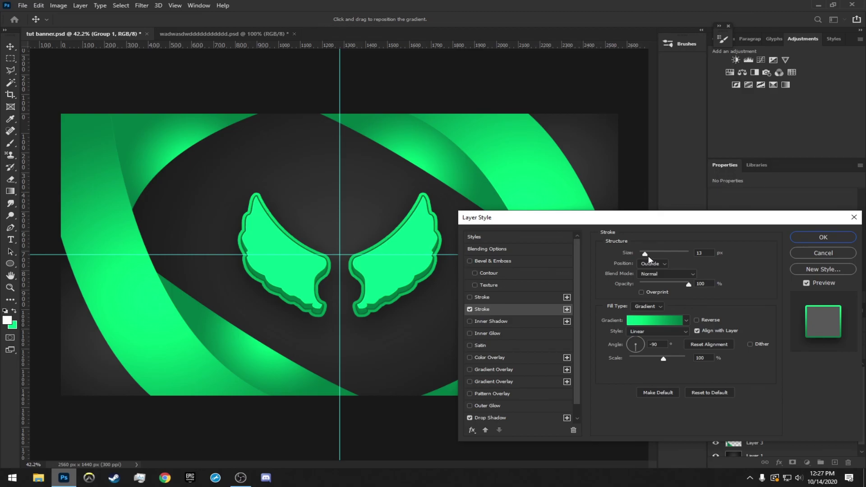
key(Return)
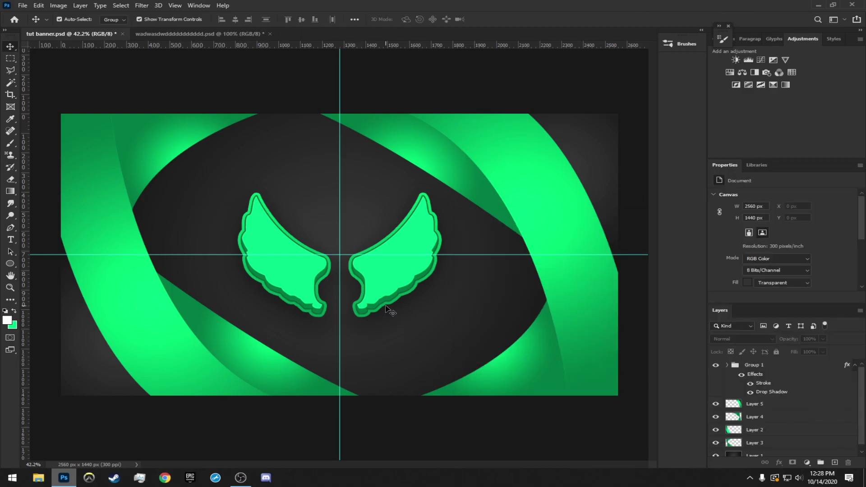